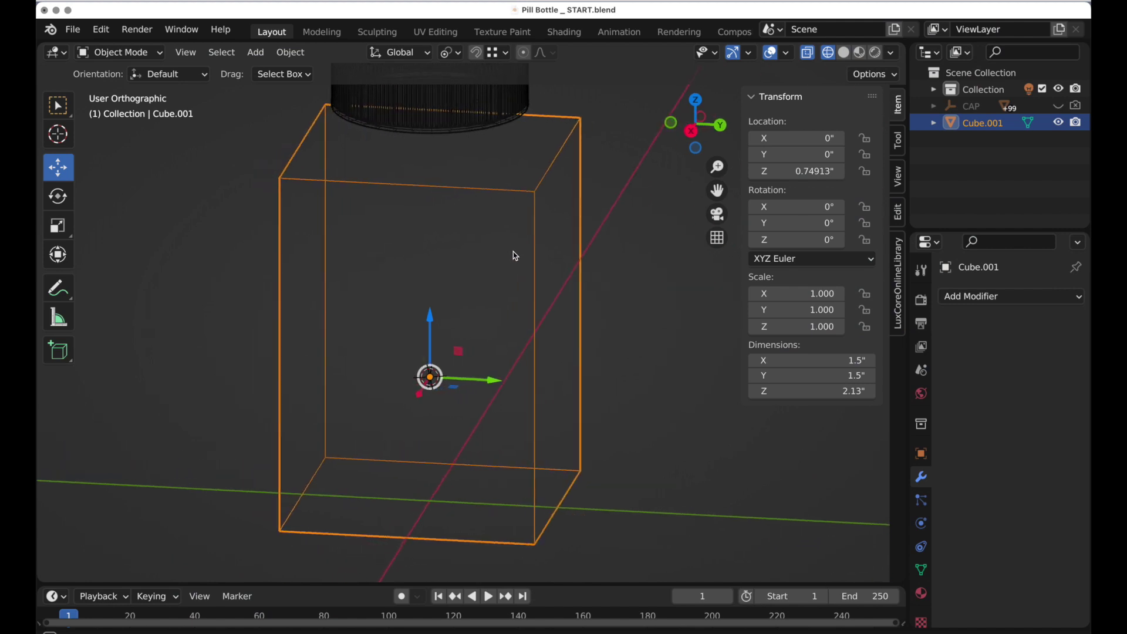
# - In Edit Mode with edge selection, add five vertical loop cuts around the box, running parallel to the X axis
pyautogui.moveTo(515, 256); pyautogui.dragTo(460, 264, button='middle')
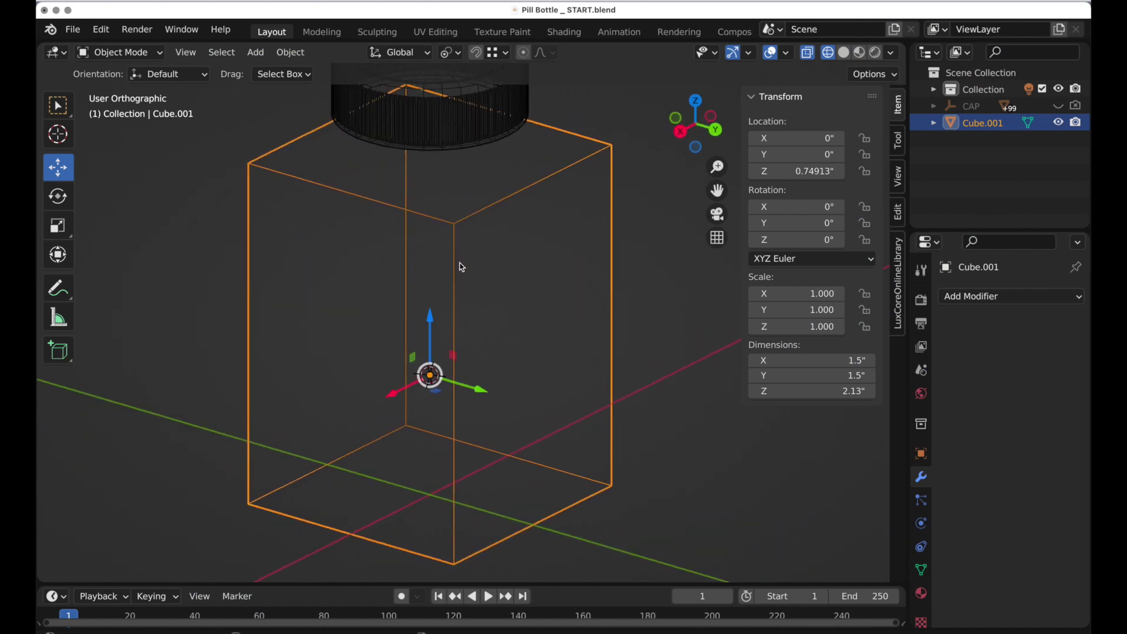
pyautogui.press('Tab')
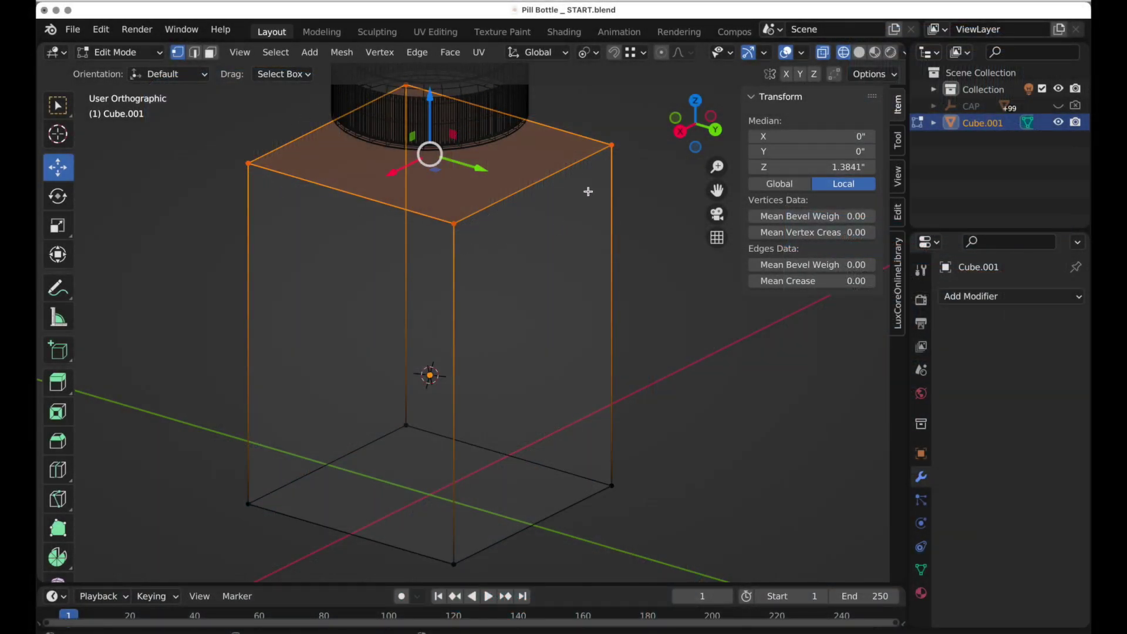
pyautogui.click(194, 54)
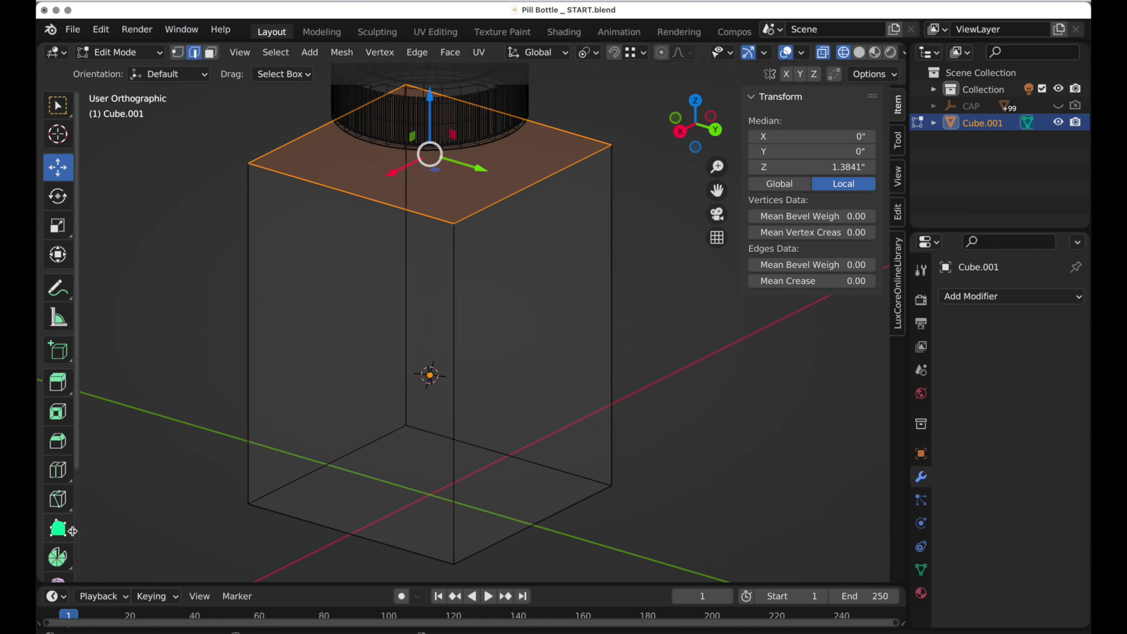
pyautogui.click(59, 472)
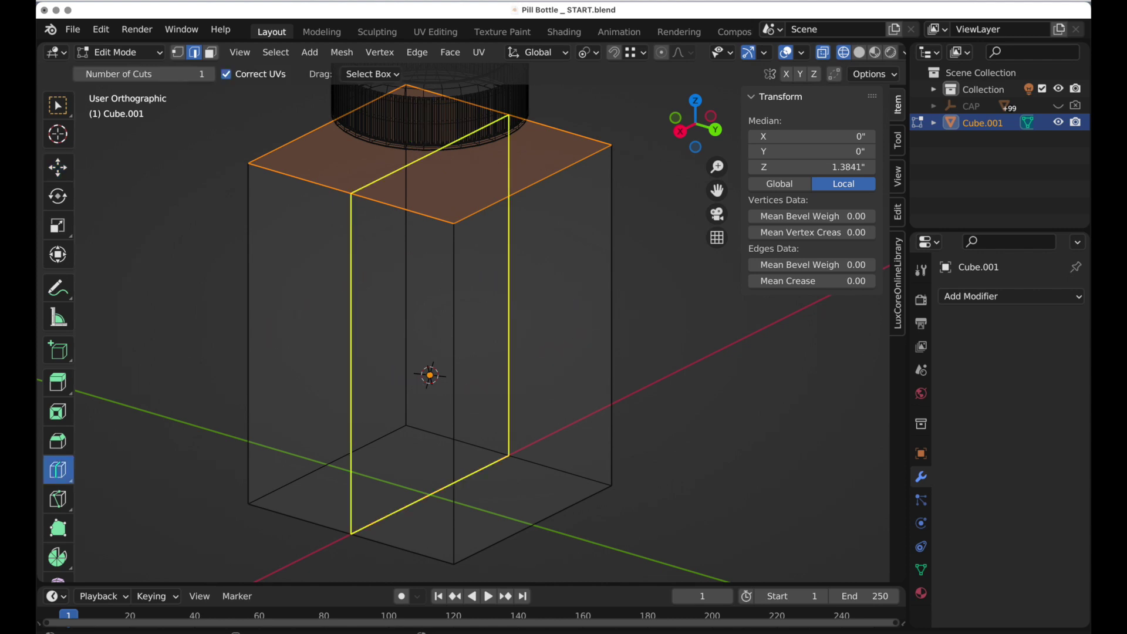
pyautogui.click(357, 202)
pyautogui.click(241, 440)
pyautogui.write('5')
pyautogui.press('Return')
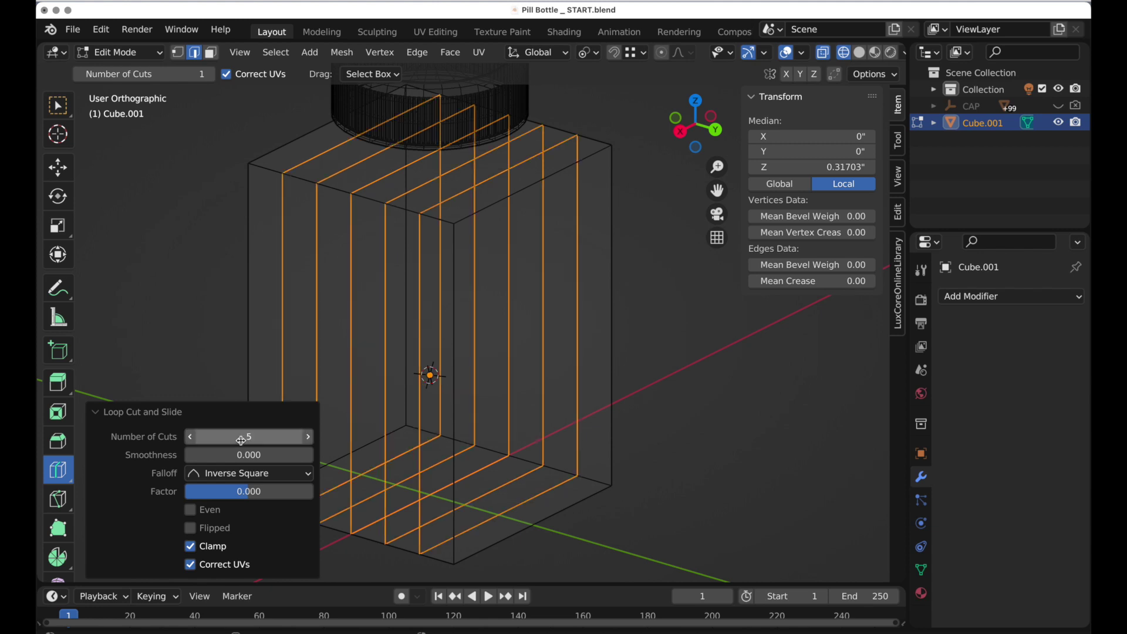
# - Add five more vertical loop cuts around the box, running parallel to the Y axis
pyautogui.click(531, 193)
pyautogui.click(274, 437)
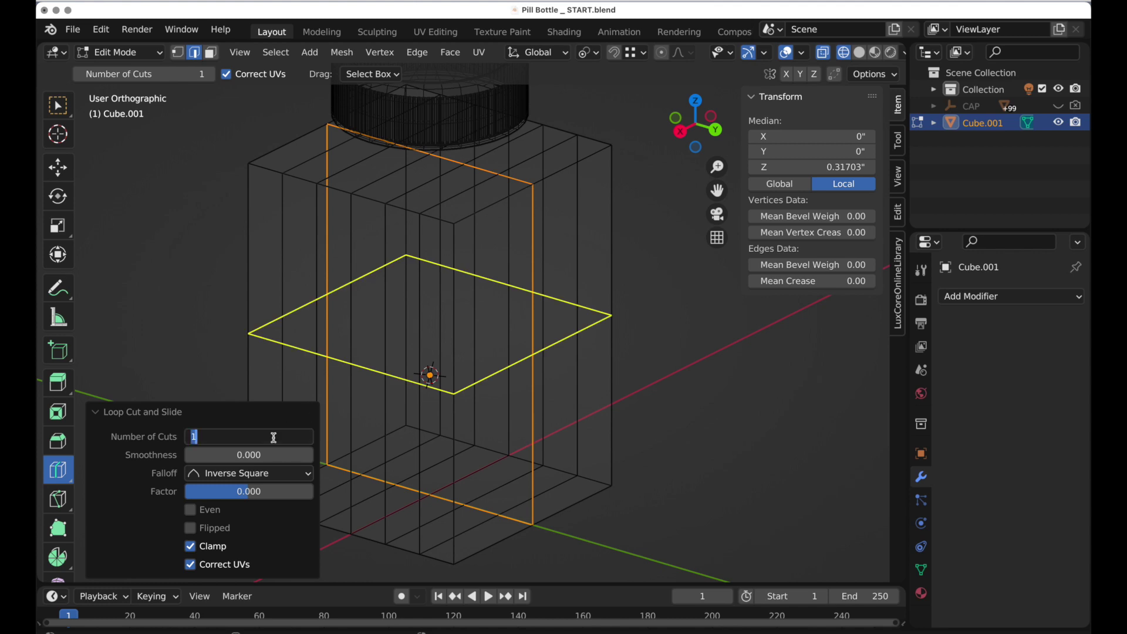
pyautogui.write('5')
pyautogui.press('Return')
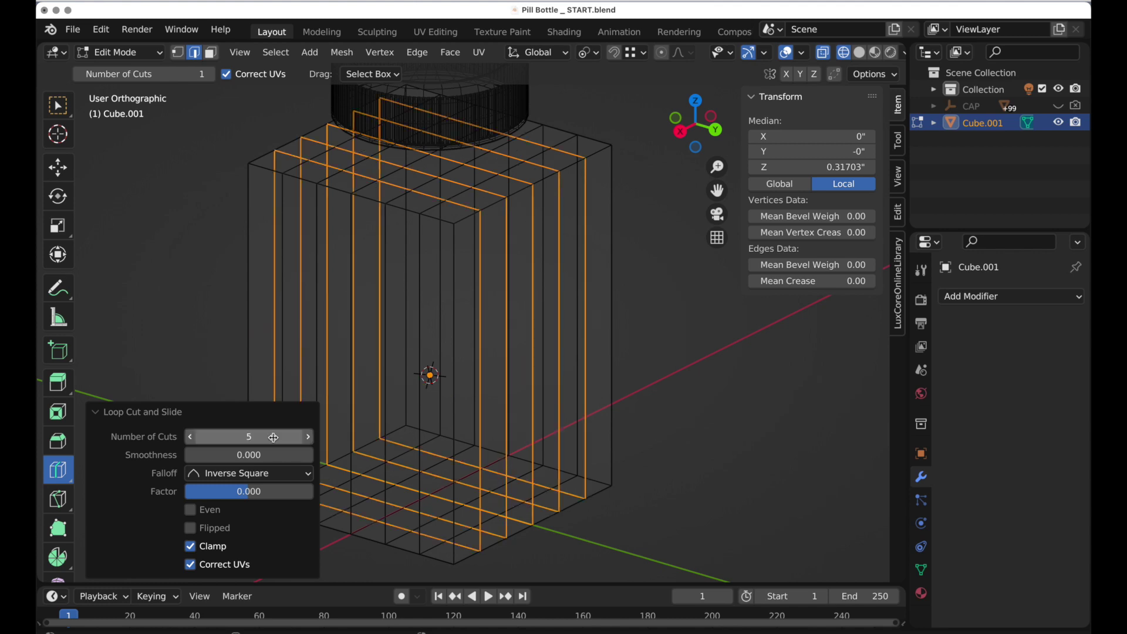
# - Turn off X-ray display and switch from Loop Cut to the Move tool
pyautogui.click(823, 54)
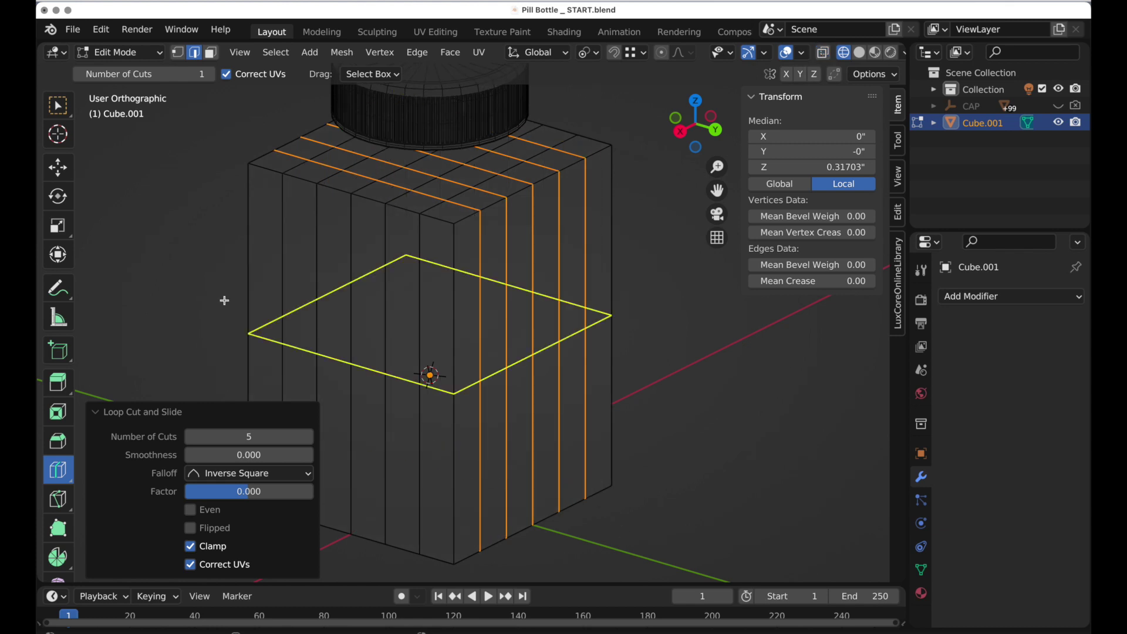
pyautogui.click(58, 169)
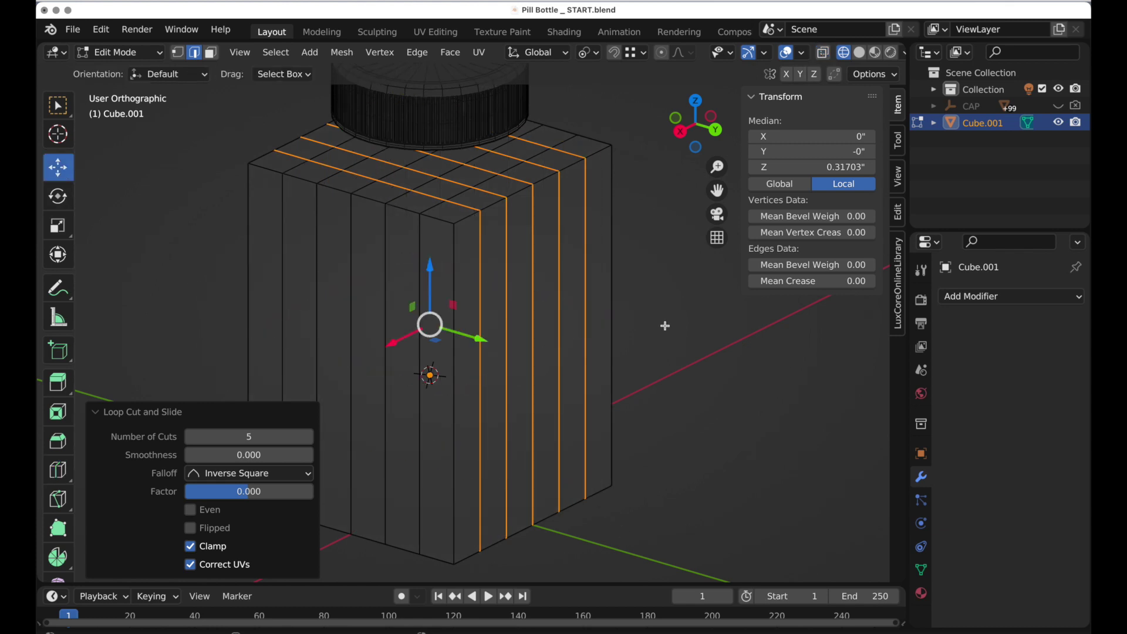
pyautogui.keyDown('shift'); pyautogui.moveTo(641, 309); pyautogui.dragTo(668, 335, button='middle'); pyautogui.keyUp('shift')
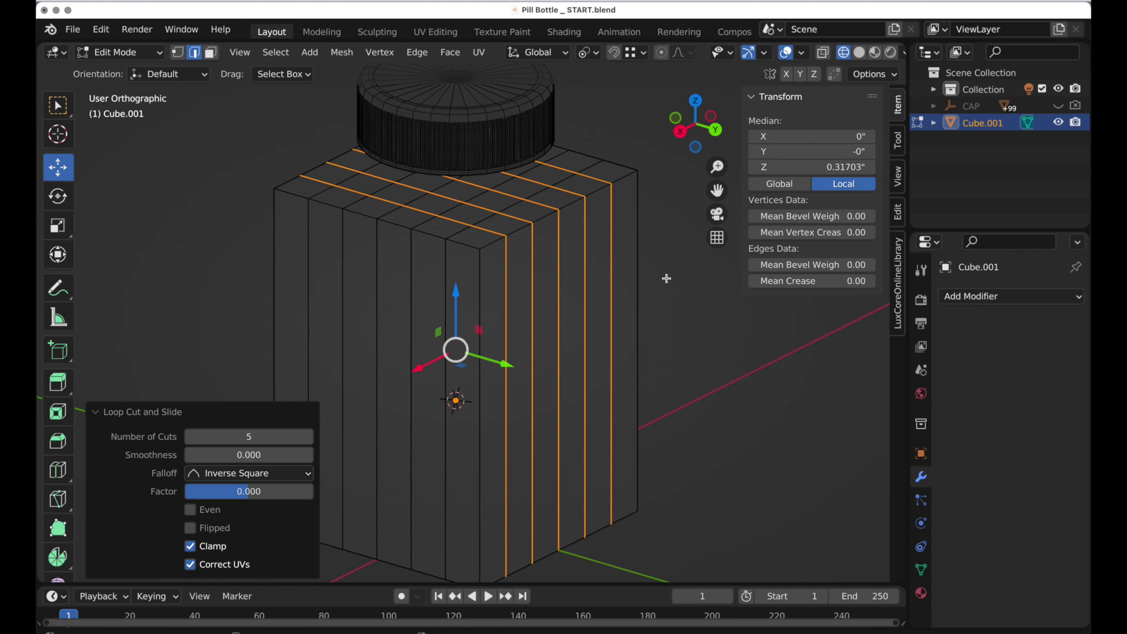
pyautogui.moveTo(666, 278); pyautogui.dragTo(652, 264, button='middle')
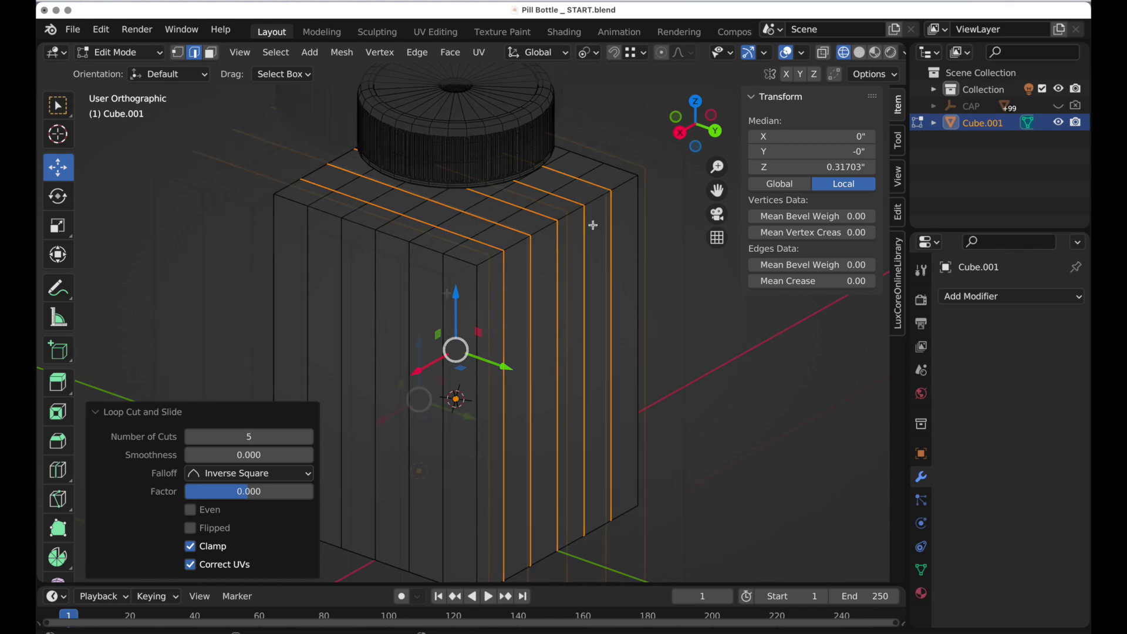
pyautogui.scroll(2, 592, 221)
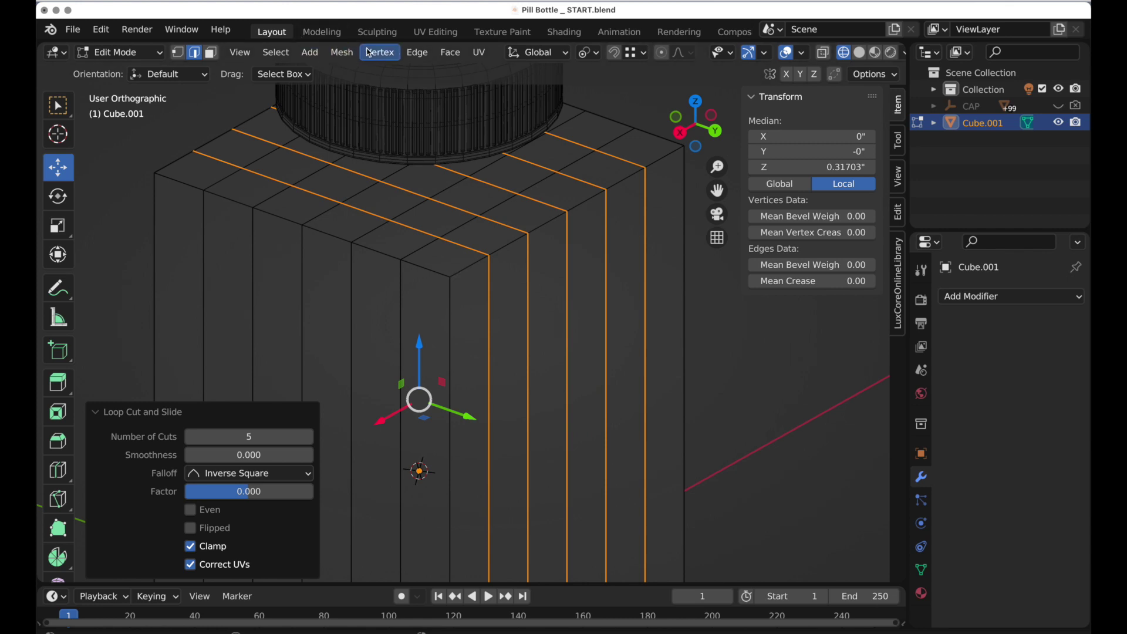
pyautogui.click(452, 329)
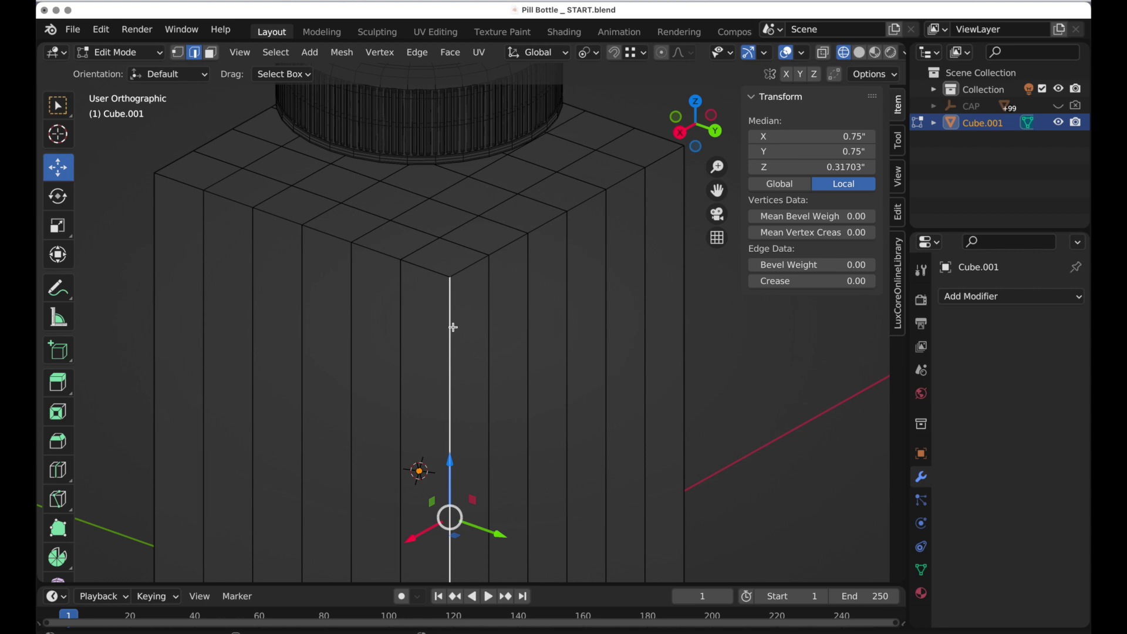
pyautogui.keyDown('alt'); pyautogui.keyDown('shift'); pyautogui.click(460, 272); pyautogui.keyUp('shift'); pyautogui.keyUp('alt')
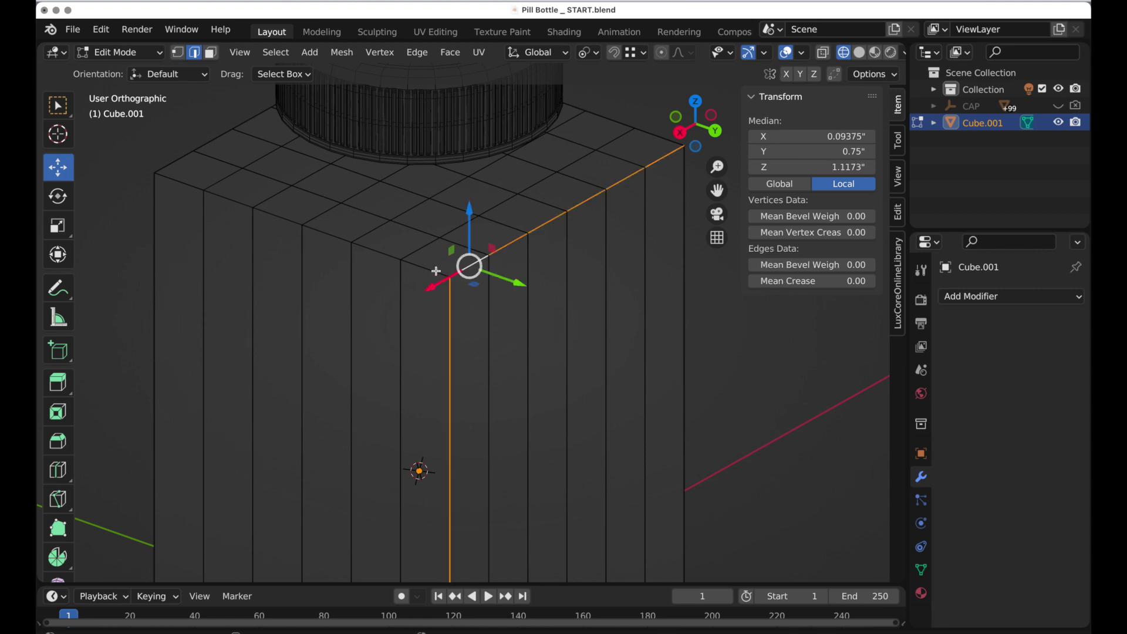
pyautogui.keyDown('alt'); pyautogui.keyDown('shift'); pyautogui.click(431, 272); pyautogui.keyUp('shift'); pyautogui.keyUp('alt')
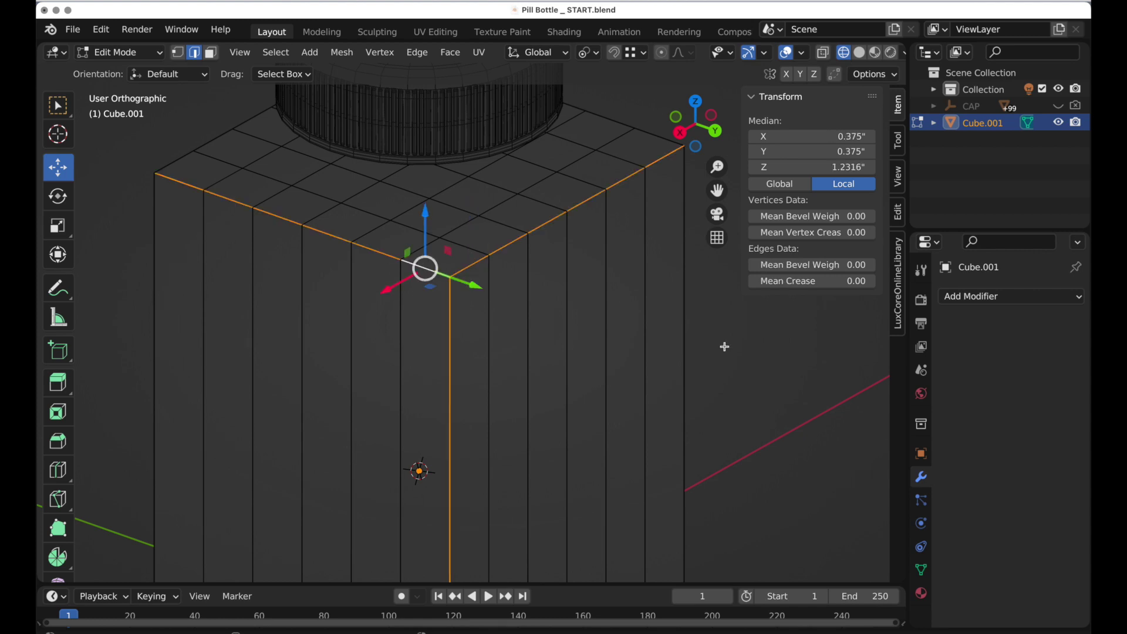
pyautogui.click(684, 347)
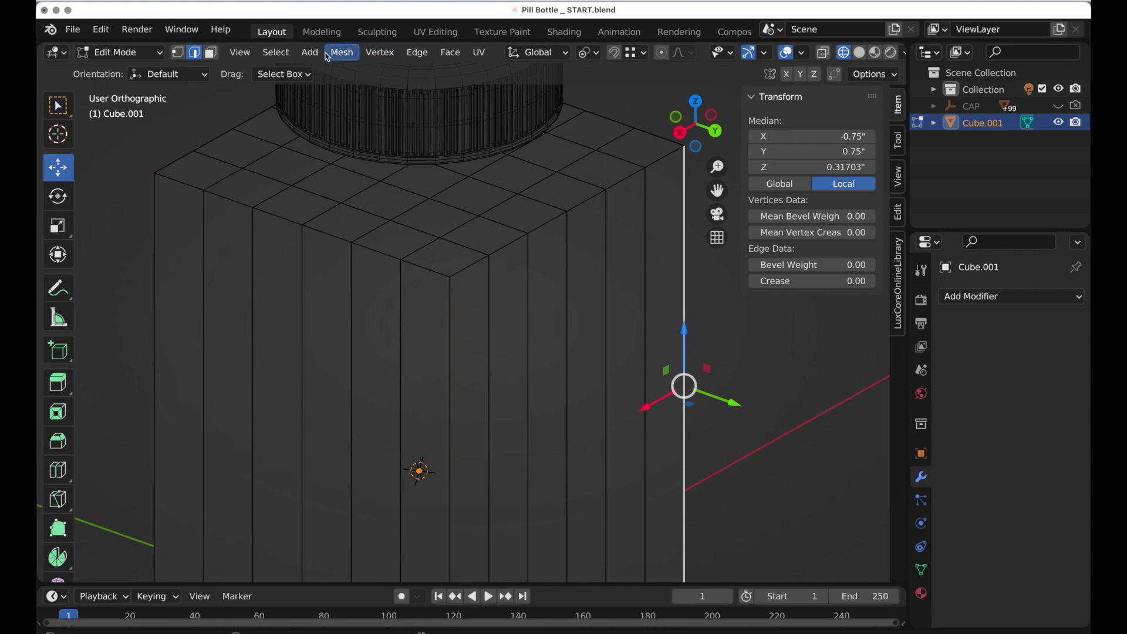
# - Select all sharp edges of the box and bevel them with one segment, about 0.145" wide
pyautogui.click(287, 55)
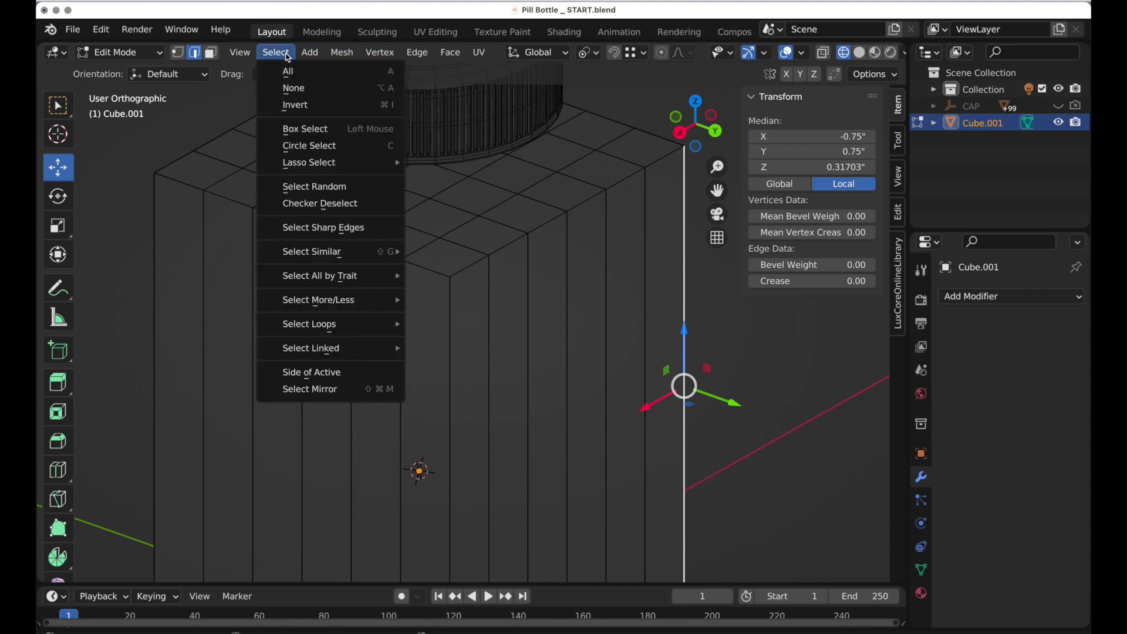
pyautogui.click(317, 228)
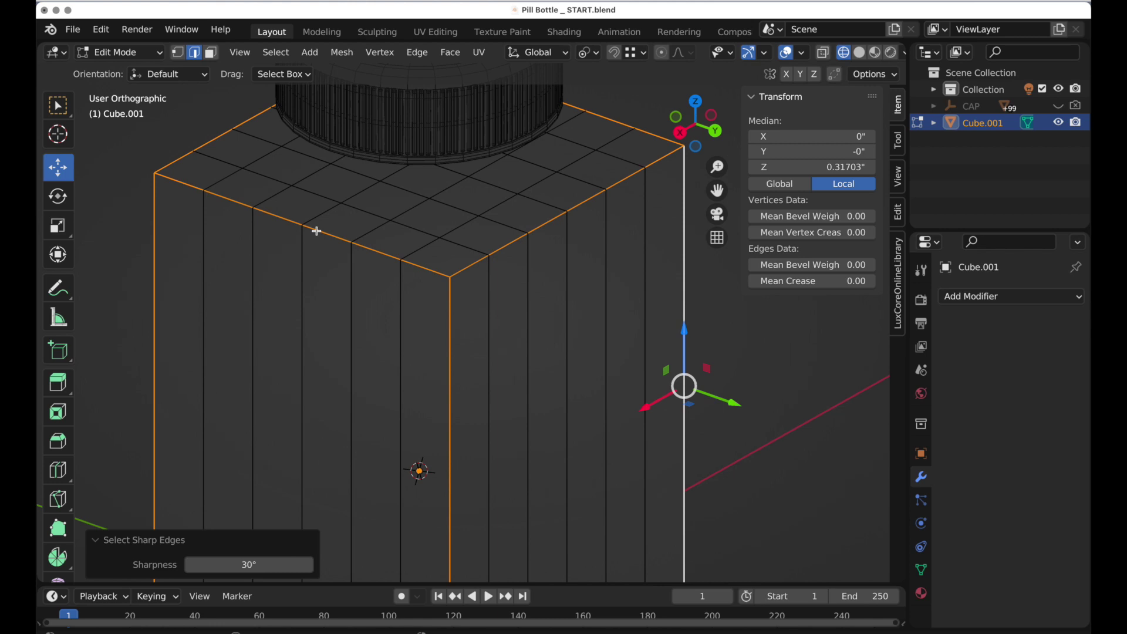
pyautogui.click(58, 442)
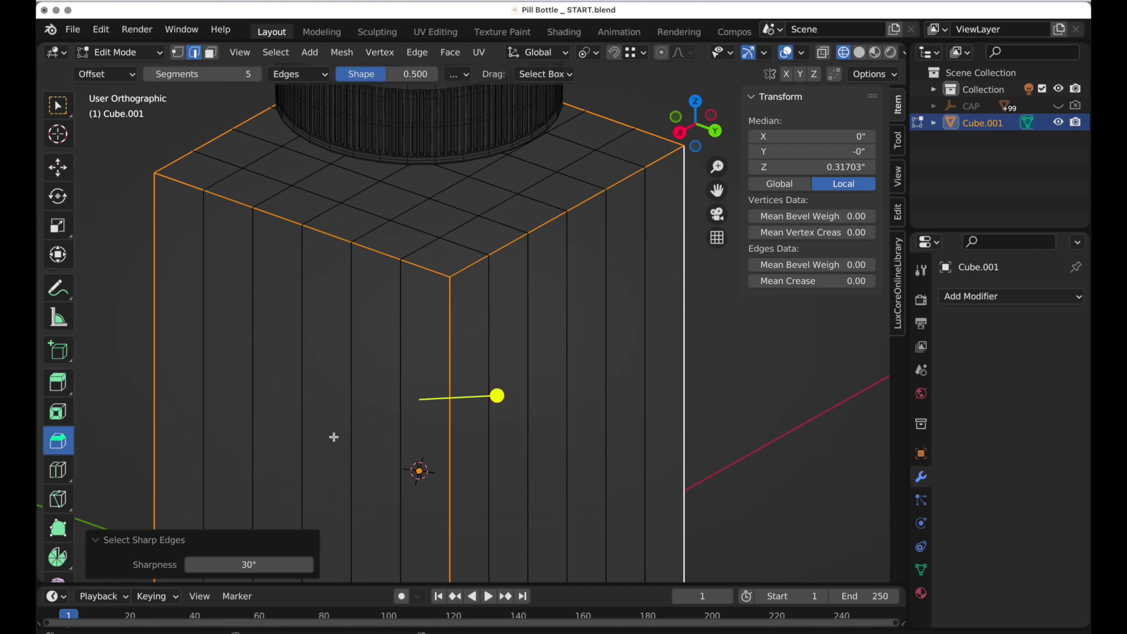
pyautogui.click(234, 74)
pyautogui.write('1')
pyautogui.press('Tab')
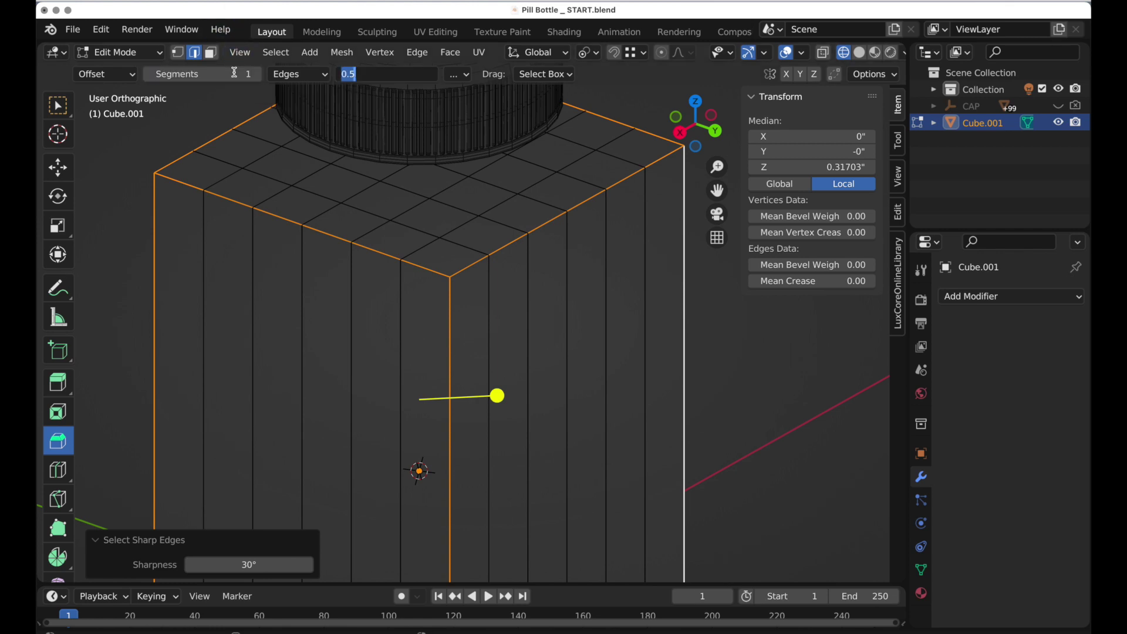
pyautogui.press('Return')
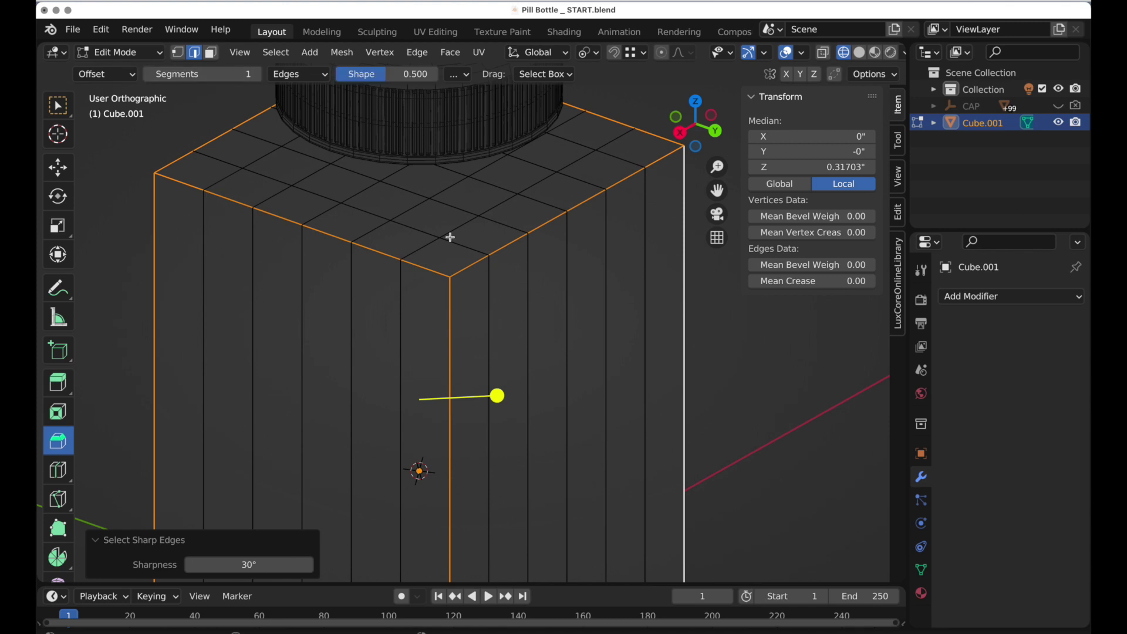
pyautogui.moveTo(498, 396); pyautogui.dragTo(512, 395)
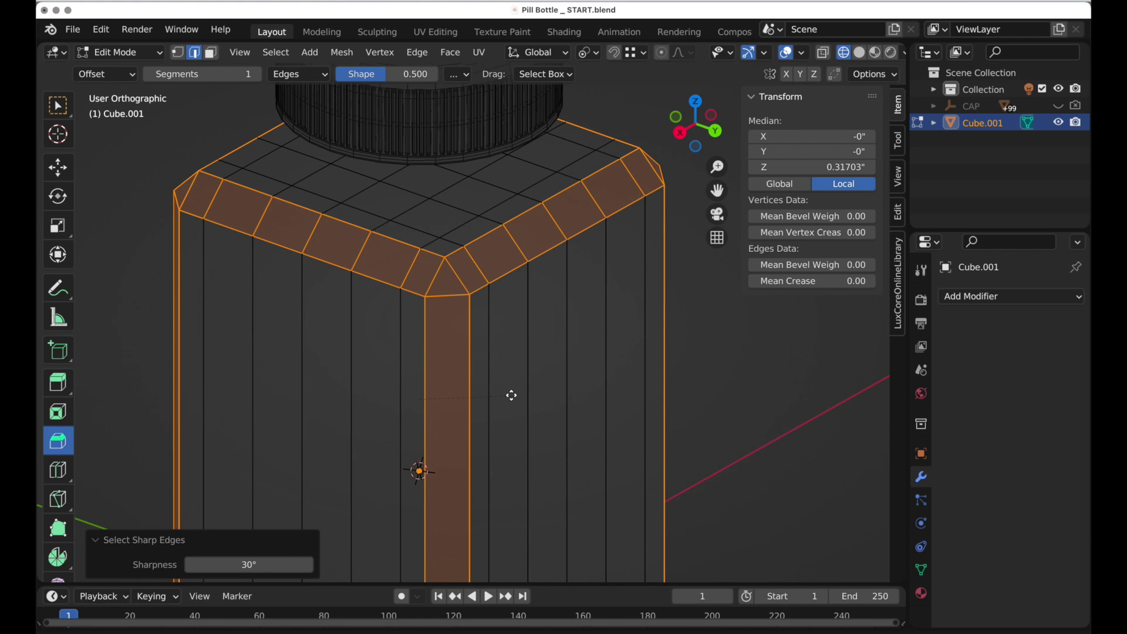
pyautogui.moveTo(512, 395); pyautogui.dragTo(511, 395)
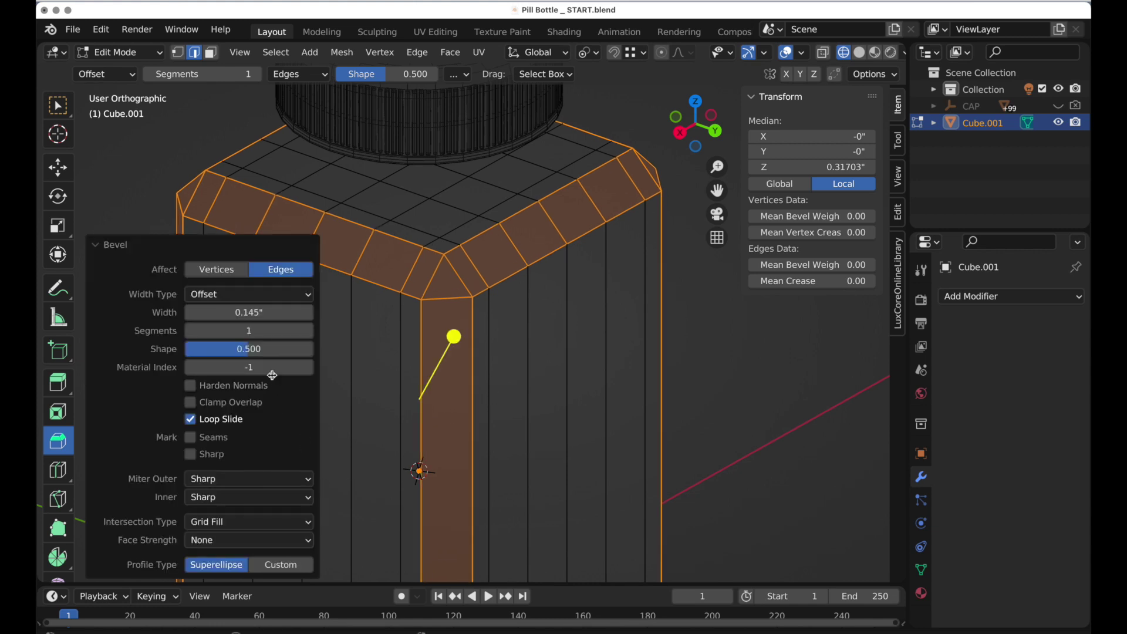
# - Set the bevel to 2 segments with a shape of 1
pyautogui.click(250, 331)
pyautogui.write('2')
pyautogui.press('Tab')
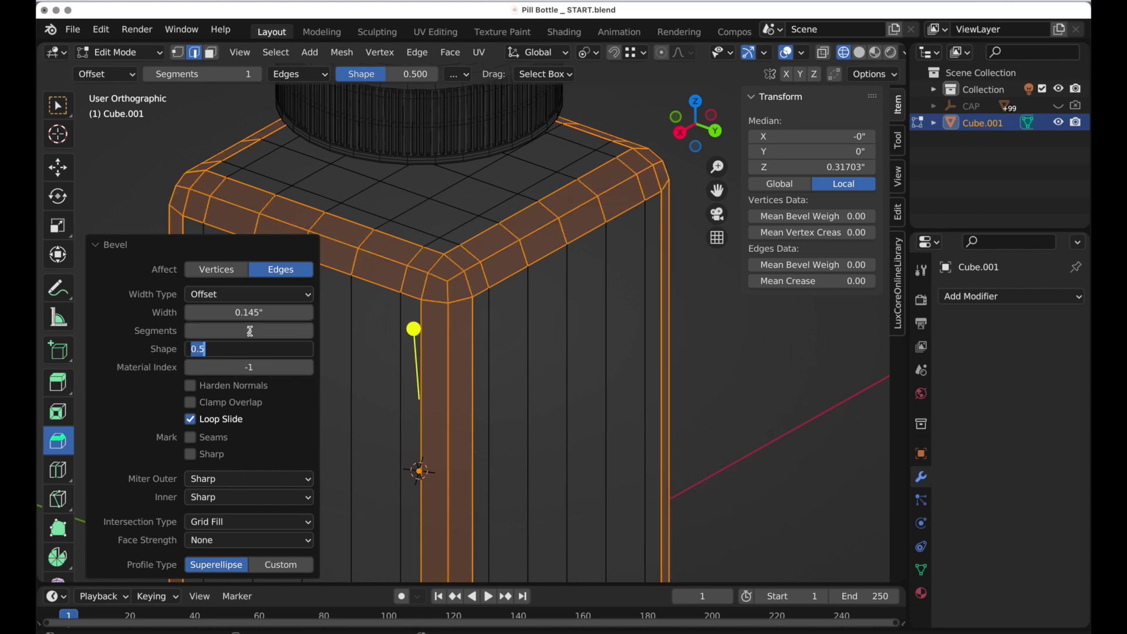
pyautogui.write('1')
pyautogui.press('Tab')
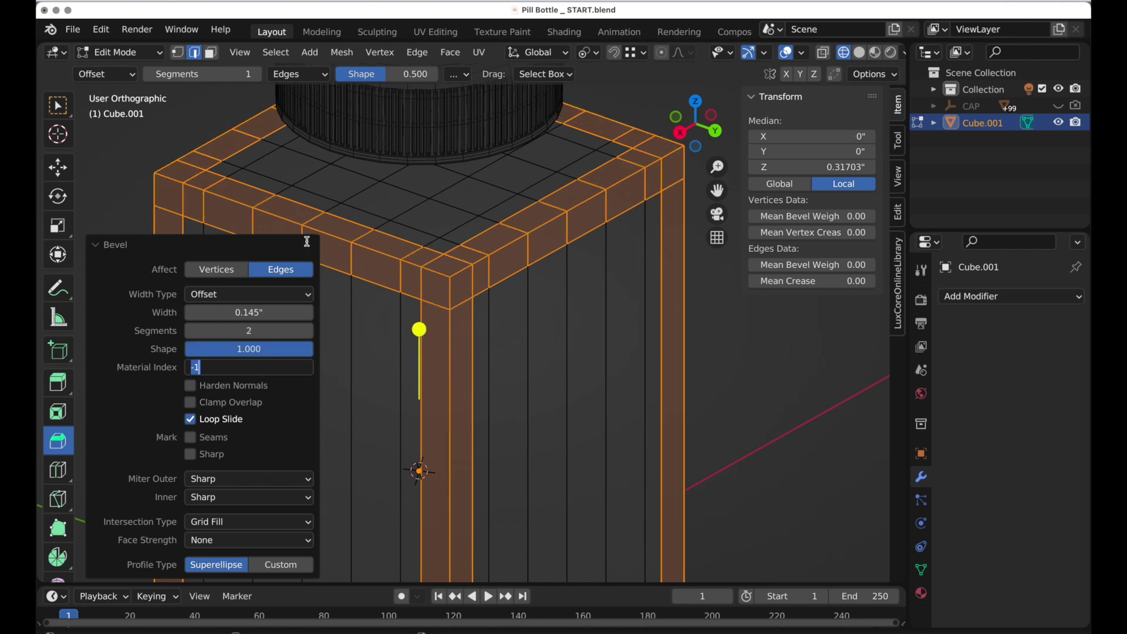
pyautogui.press('Return')
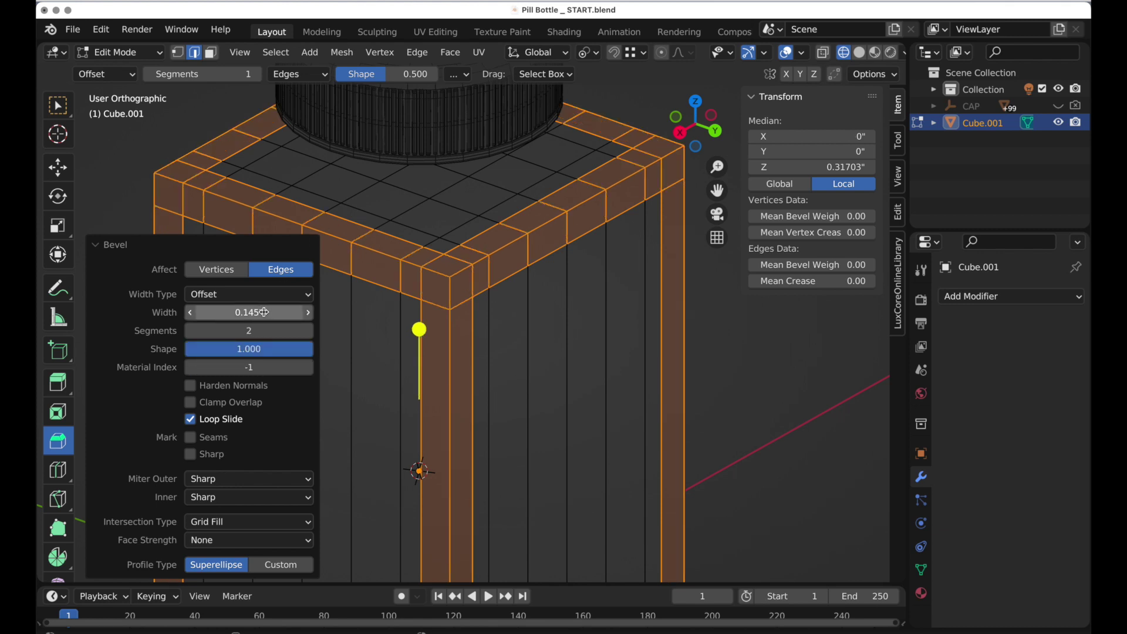
# - Try a bevel width of 0.2" and settle on 0.175"
pyautogui.click(263, 313)
pyautogui.write('.2')
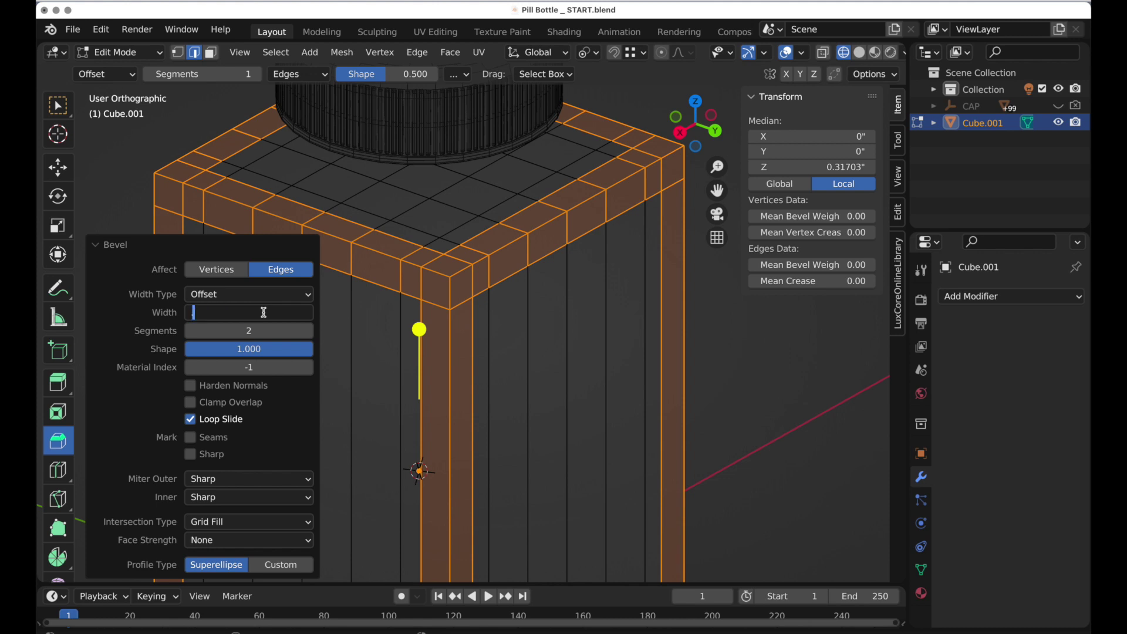
pyautogui.press('Return')
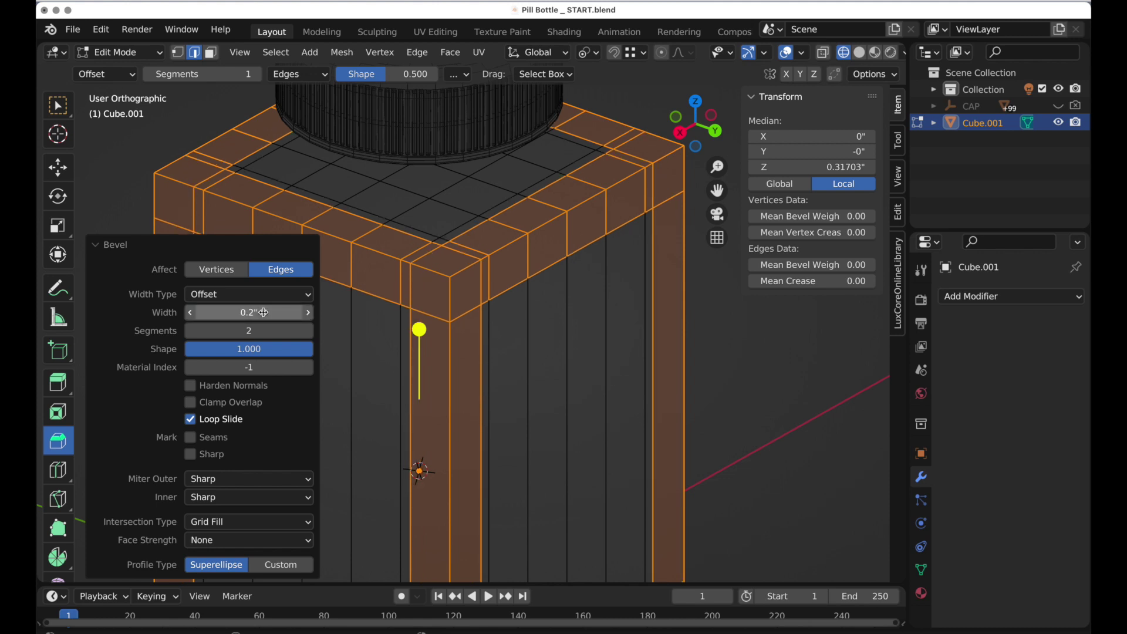
pyautogui.click(264, 312)
pyautogui.write('.175')
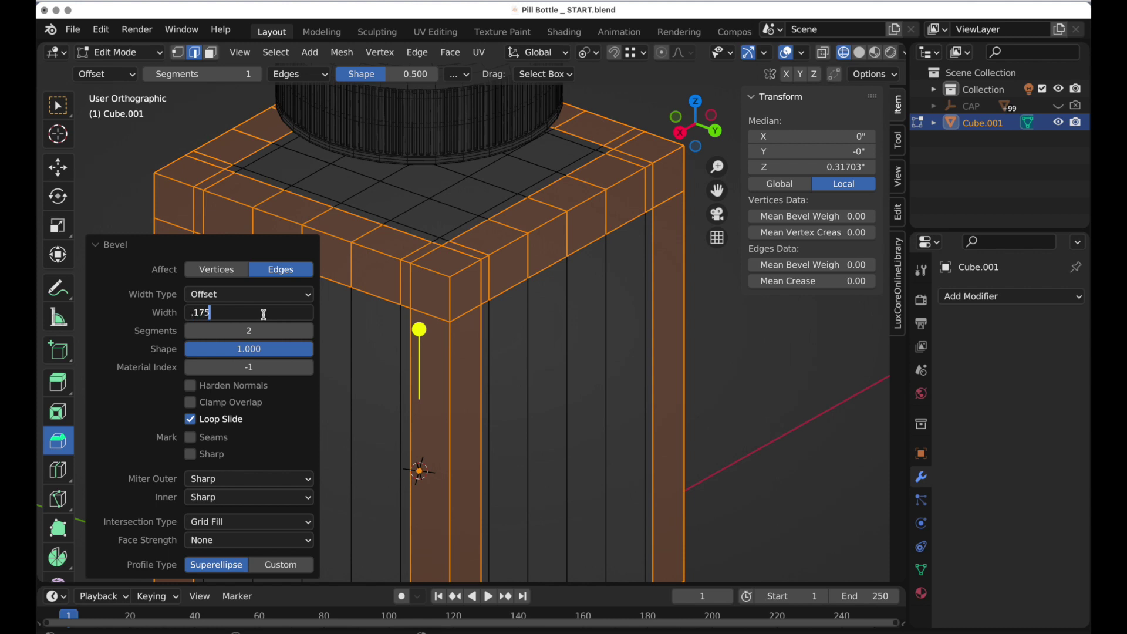
pyautogui.press('Return')
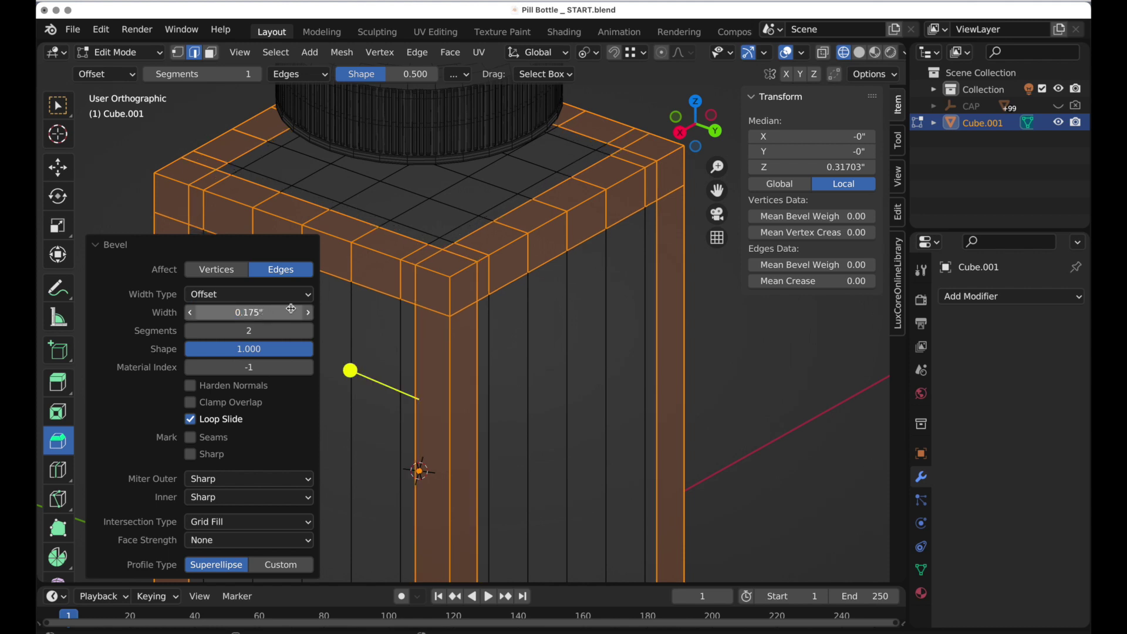
# - Reselect only the box's sharp edges and set the Bevel tool's drag behaviour to Active Tool
pyautogui.click(708, 334)
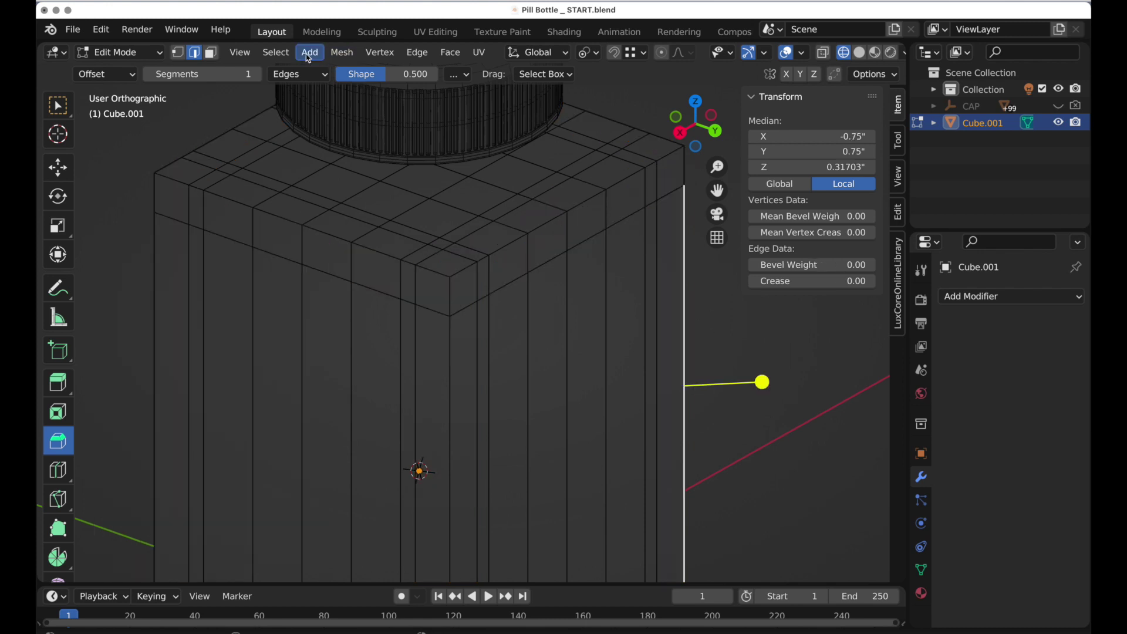
pyautogui.click(288, 54)
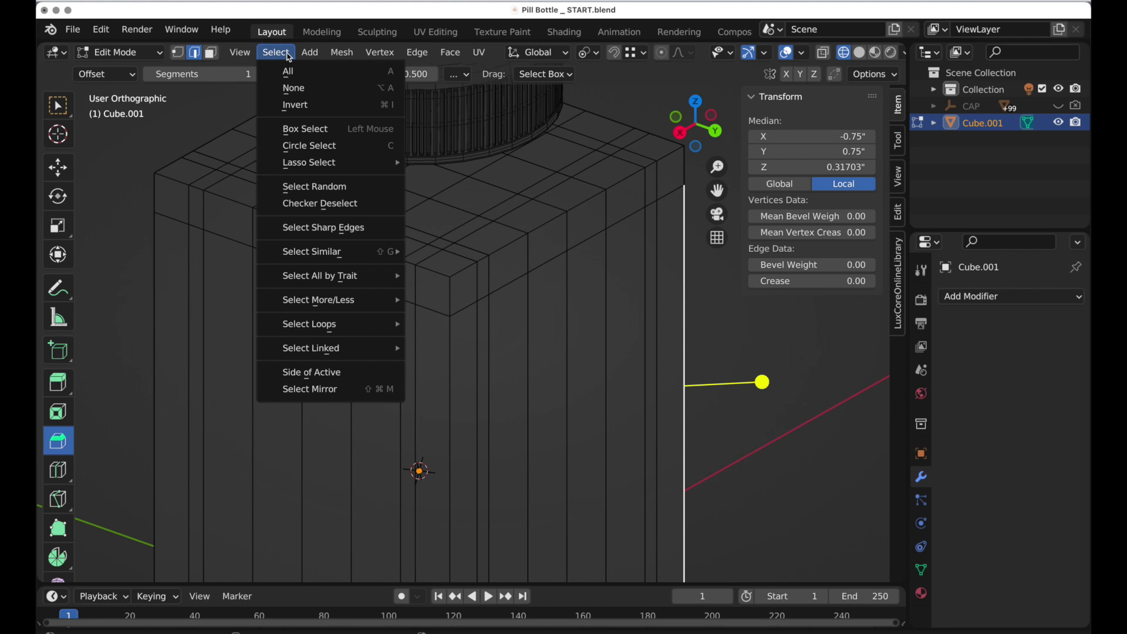
pyautogui.click(317, 227)
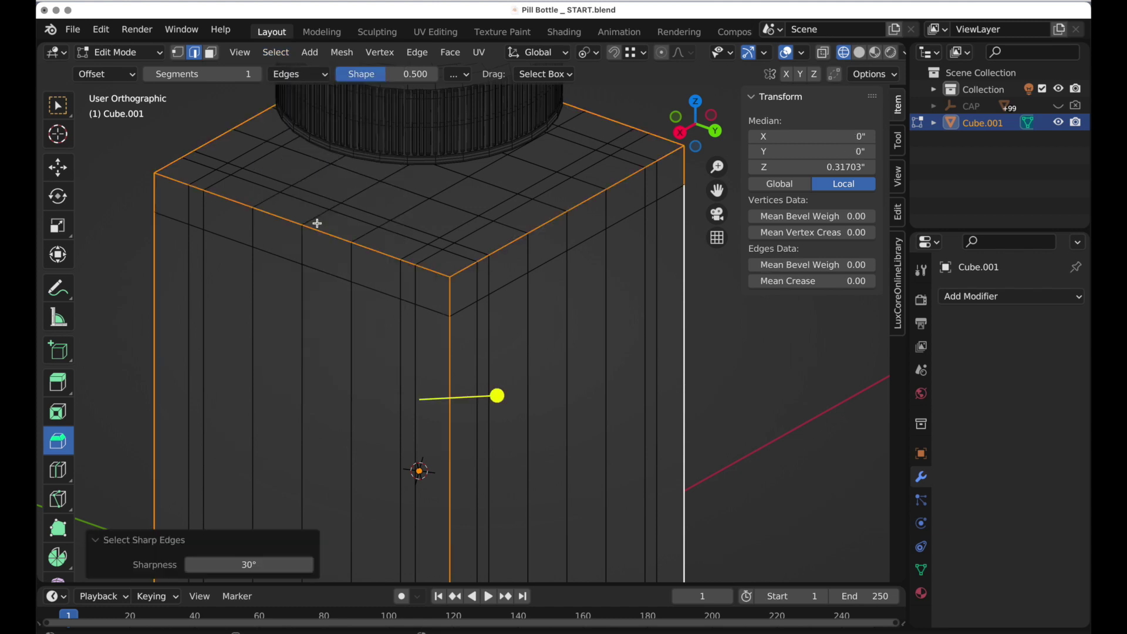
pyautogui.scroll(5, 466, 284)
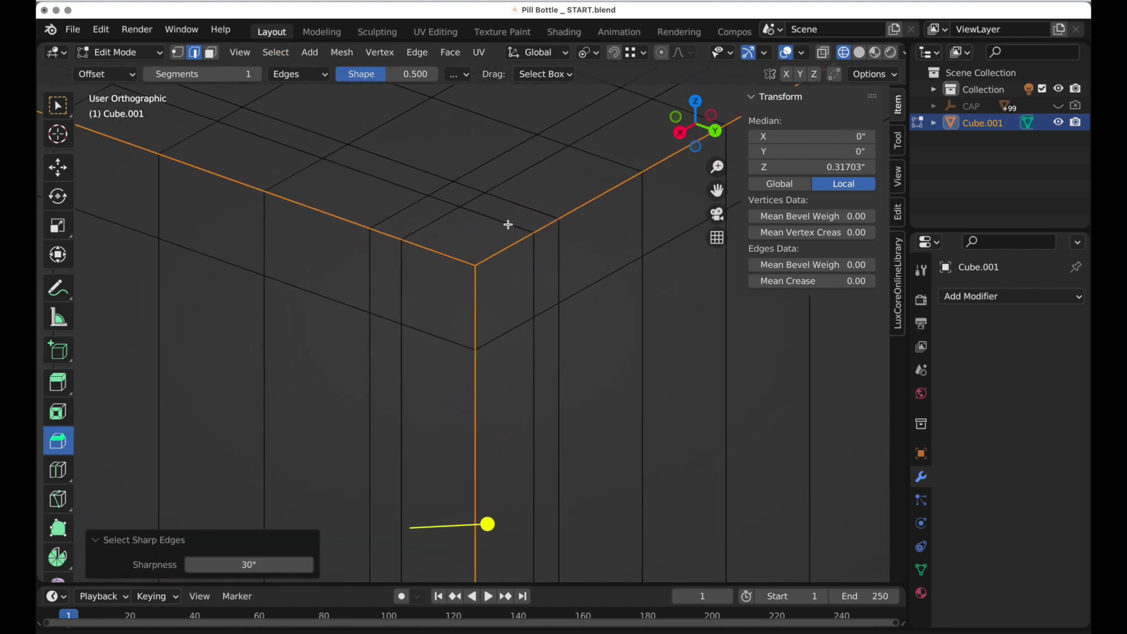
pyautogui.click(545, 75)
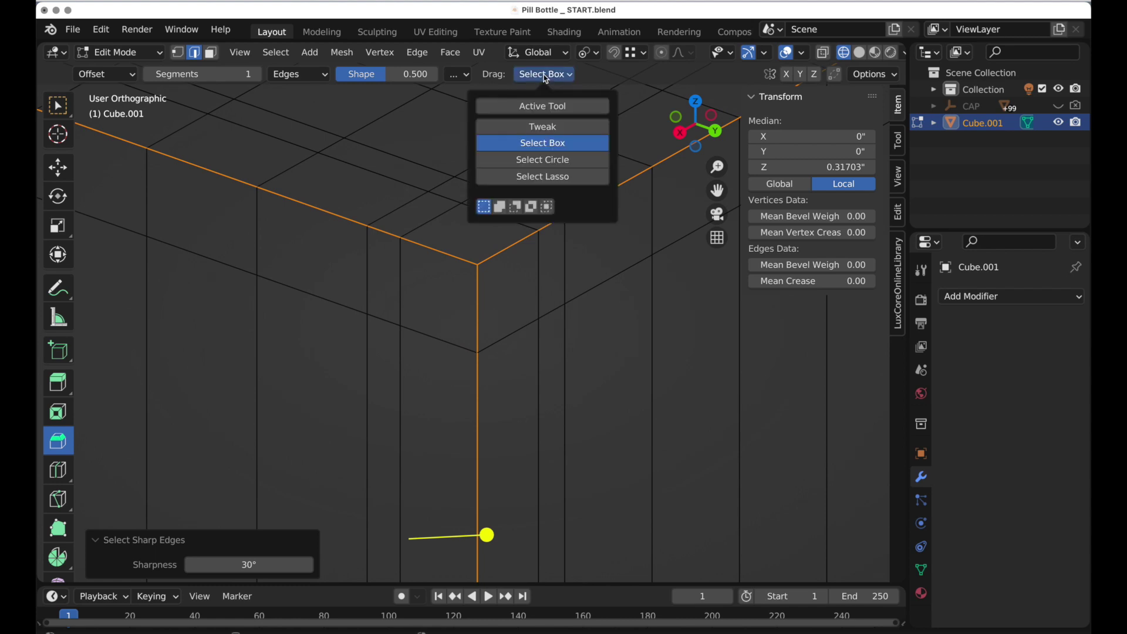
pyautogui.click(546, 108)
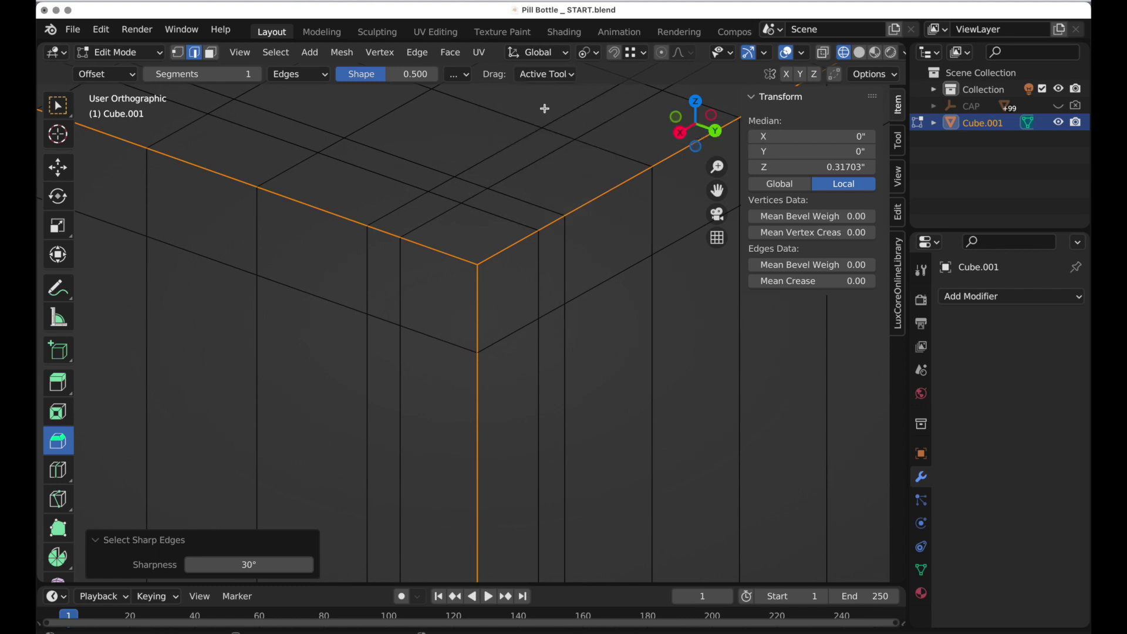
# - Bevel the selected sharp edges with 4 segments, about 0.14" wide
pyautogui.click(237, 75)
pyautogui.write('4')
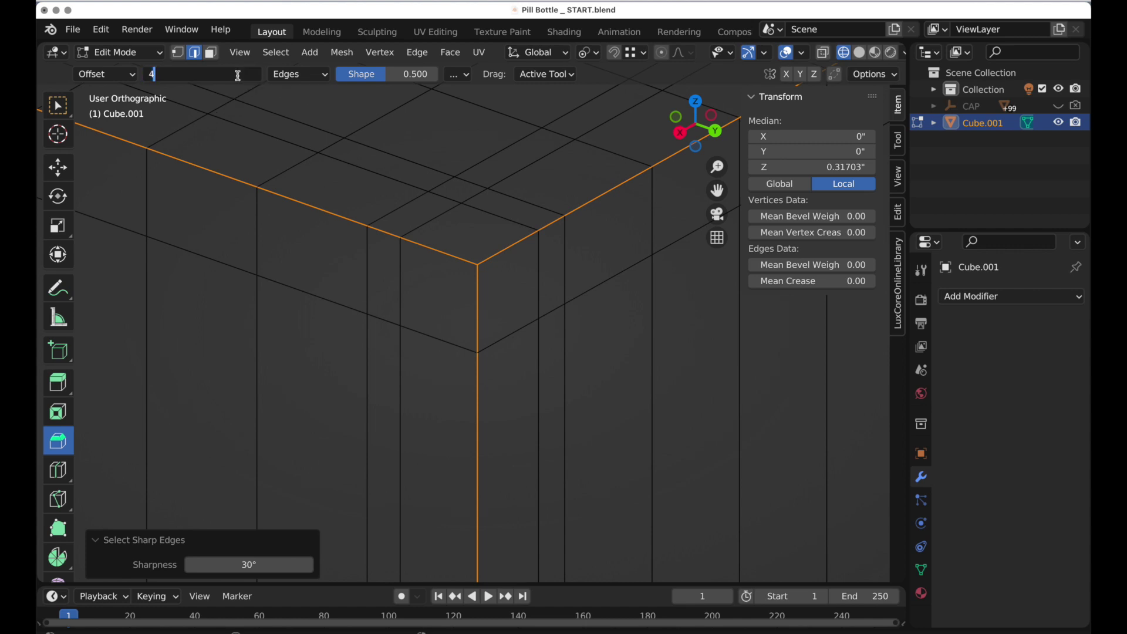
pyautogui.press('Tab')
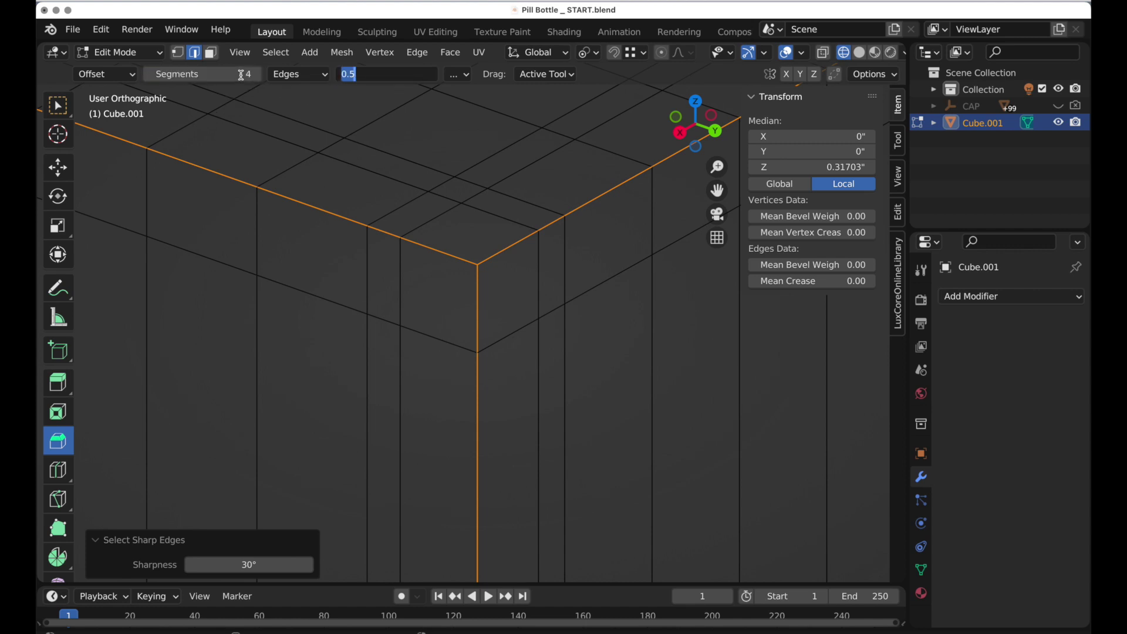
pyautogui.press('Return')
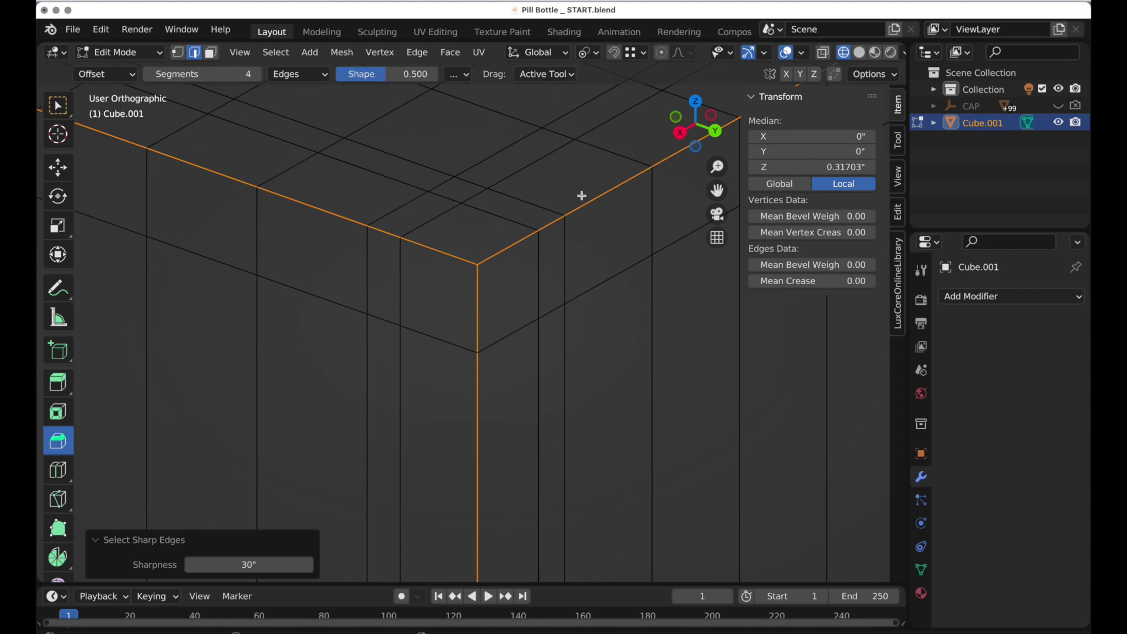
pyautogui.moveTo(579, 204); pyautogui.dragTo(627, 208)
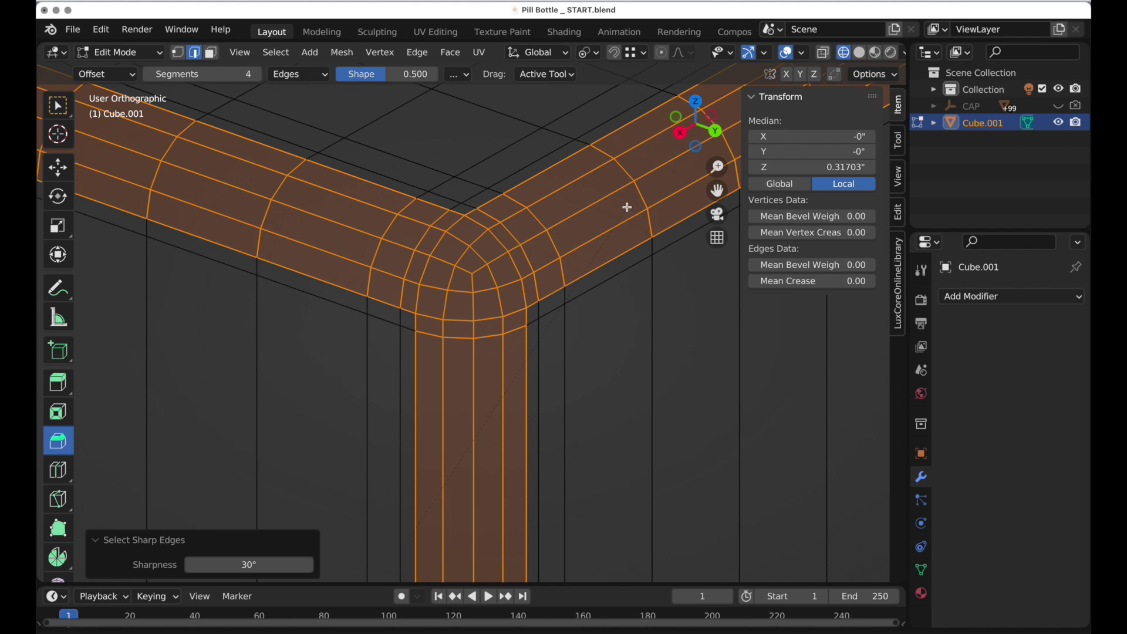
pyautogui.moveTo(627, 207); pyautogui.dragTo(625, 207)
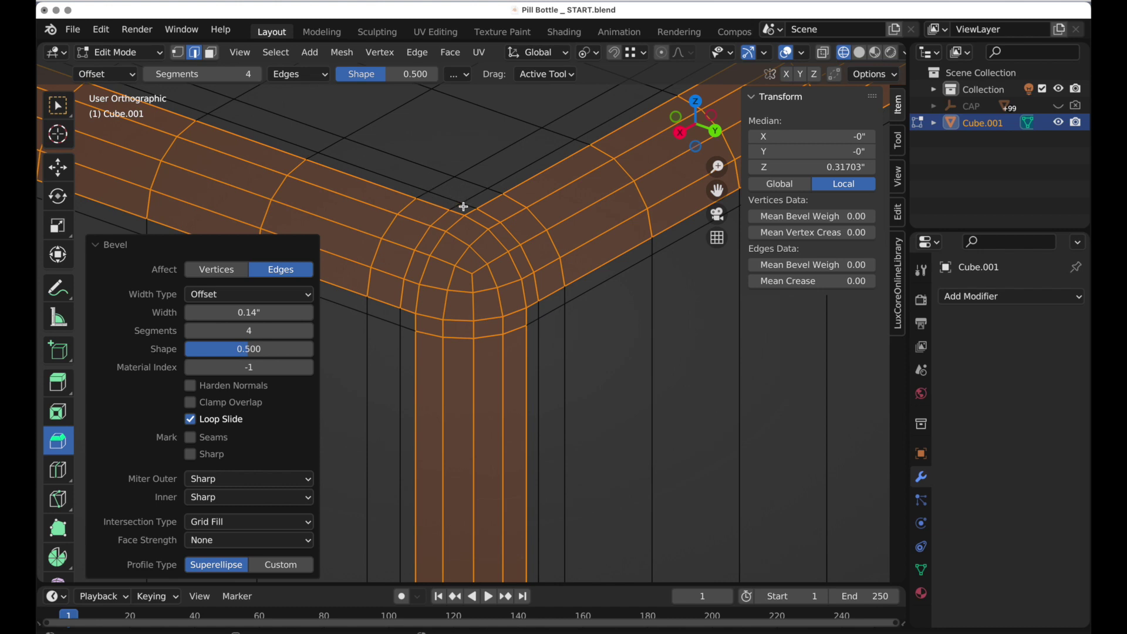
# - Examine the rounded upper corner of the box in the right orthographic view and clear the bevel selection
pyautogui.click(681, 135)
pyautogui.scroll(-6, 463, 327)
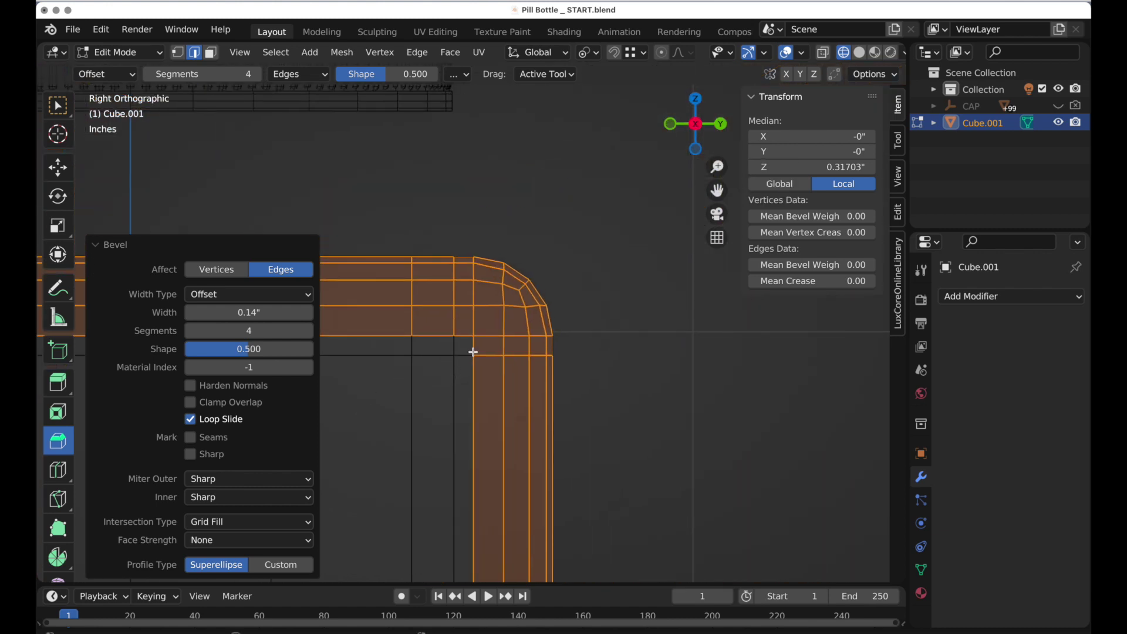
pyautogui.scroll(3, 518, 291)
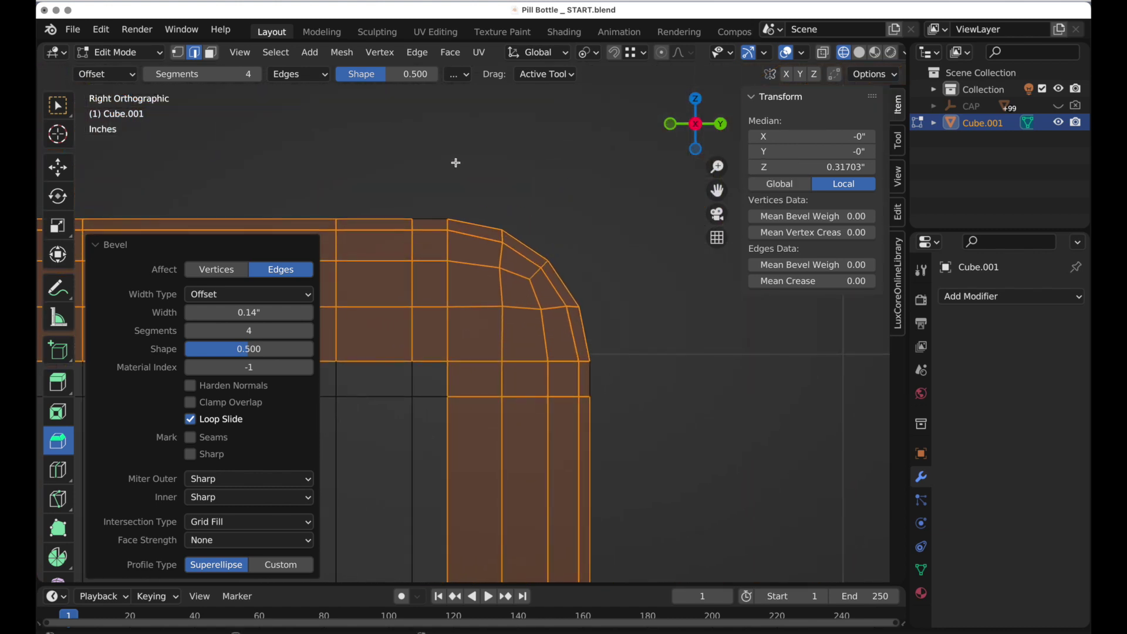
pyautogui.click(436, 212)
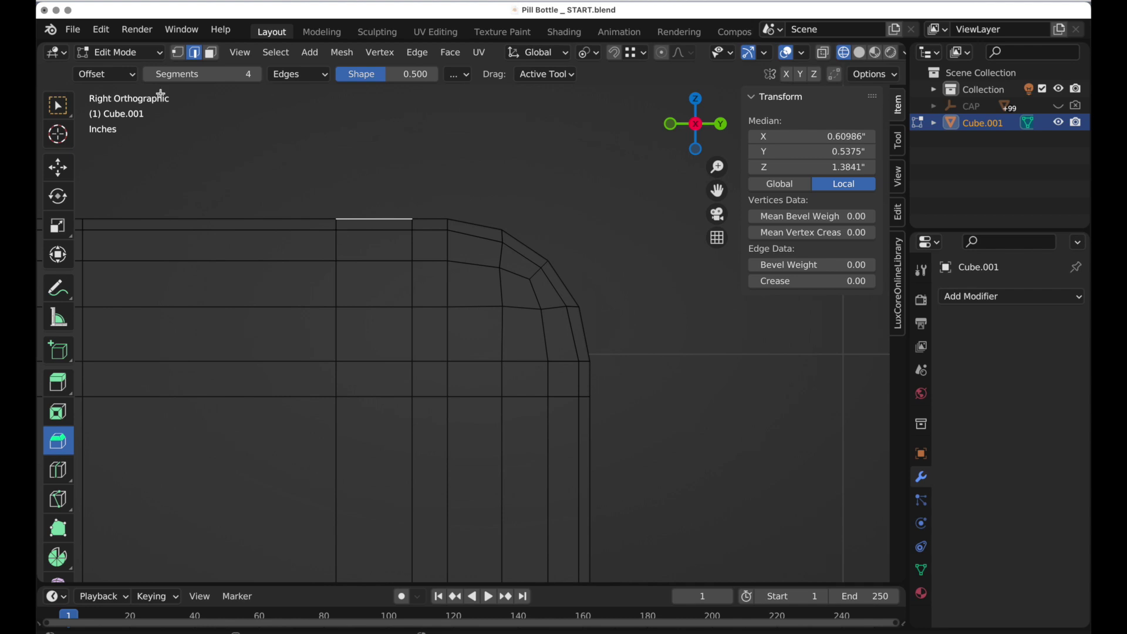
# - Switch to the Move tool and face selection, and select the narrow vertical and horizontal face loops bordering the rounded corner
pyautogui.click(58, 168)
pyautogui.click(211, 52)
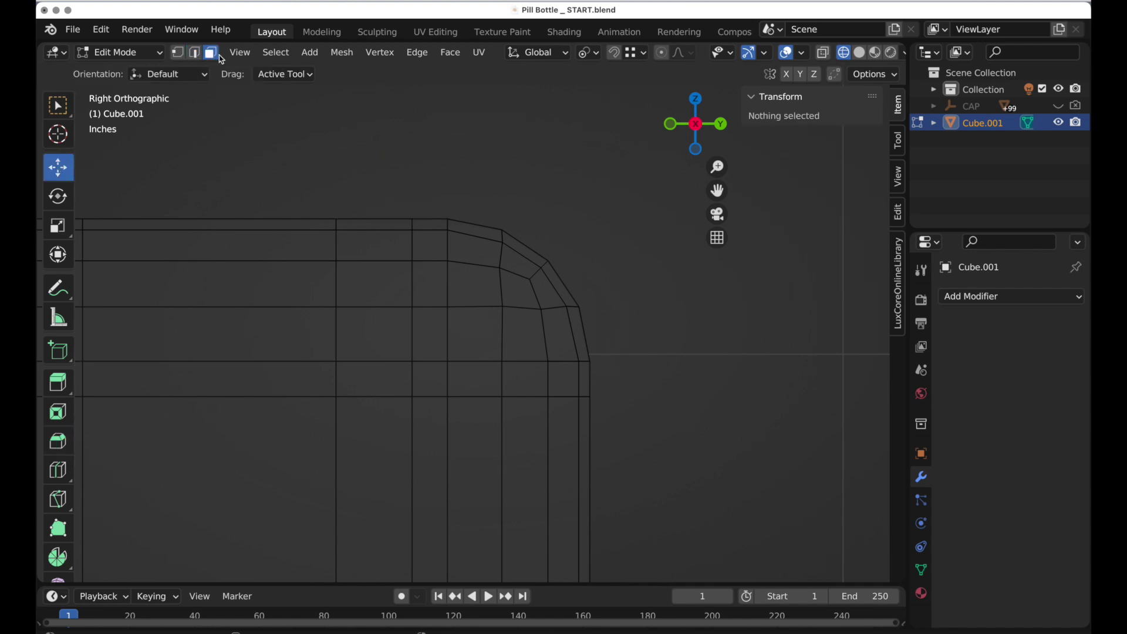
pyautogui.click(433, 308)
pyautogui.keyDown('alt'); pyautogui.click(434, 308); pyautogui.keyUp('alt')
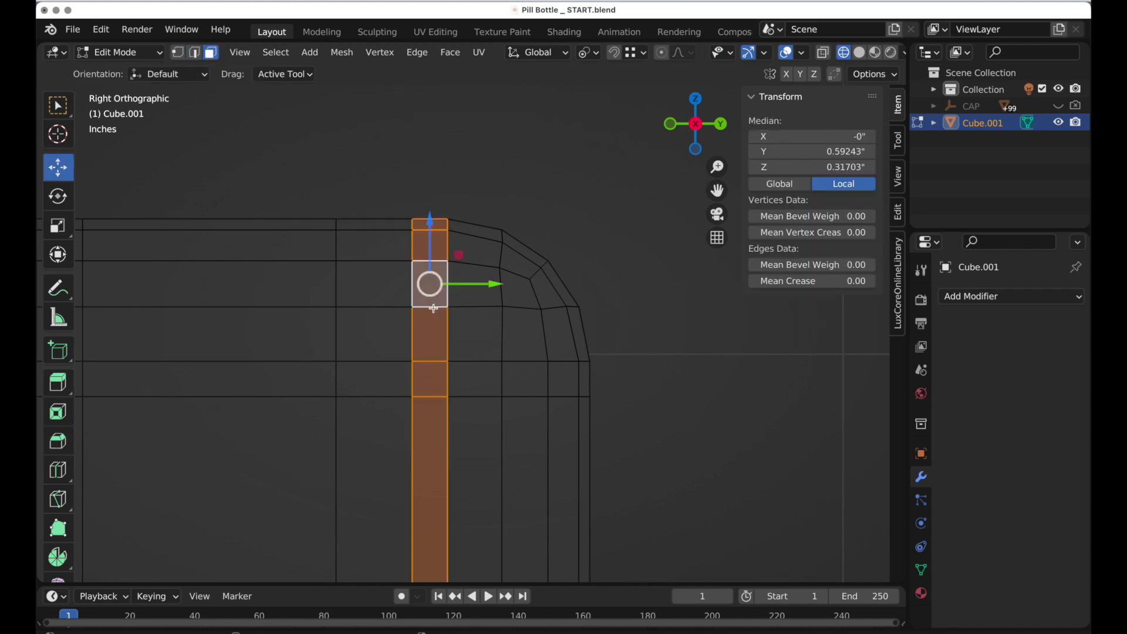
pyautogui.keyDown('alt'); pyautogui.keyDown('shift'); pyautogui.click(503, 382); pyautogui.keyUp('shift'); pyautogui.keyUp('alt')
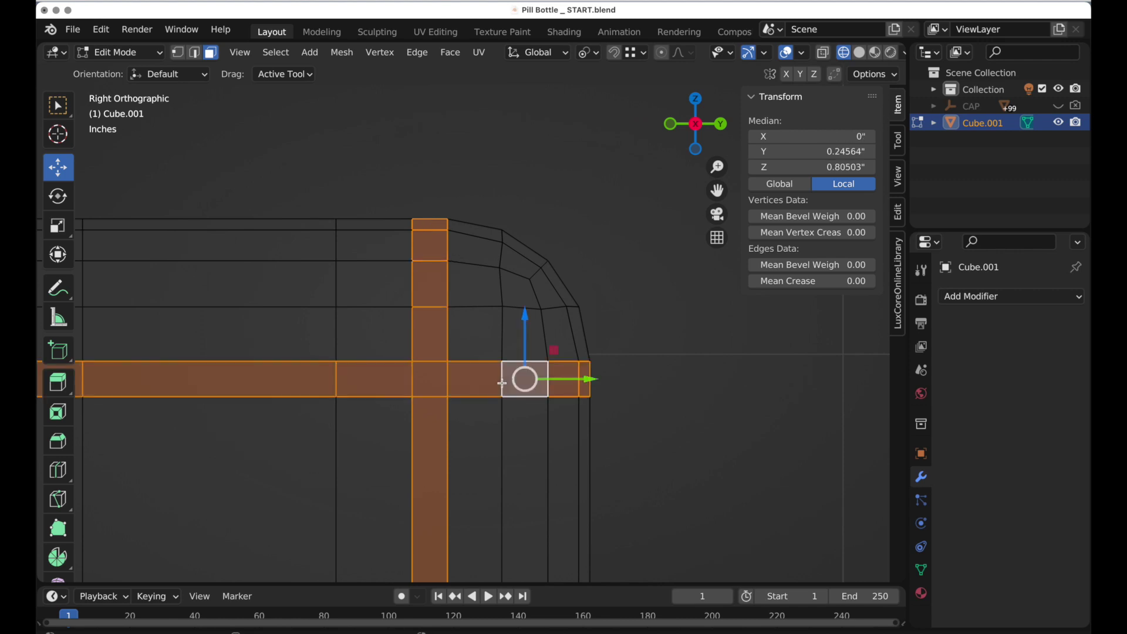
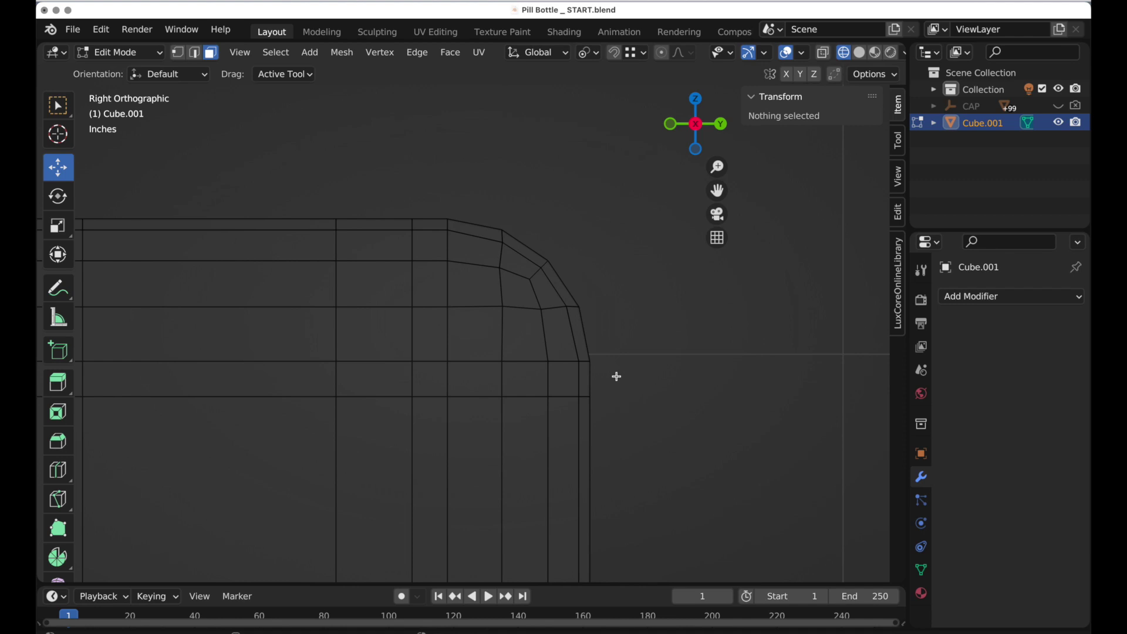
# - Examine the rounded bottle body and the cap above it, including the cap's underside
pyautogui.moveTo(619, 324); pyautogui.dragTo(586, 287, button='middle')
pyautogui.scroll(-8, 586, 286)
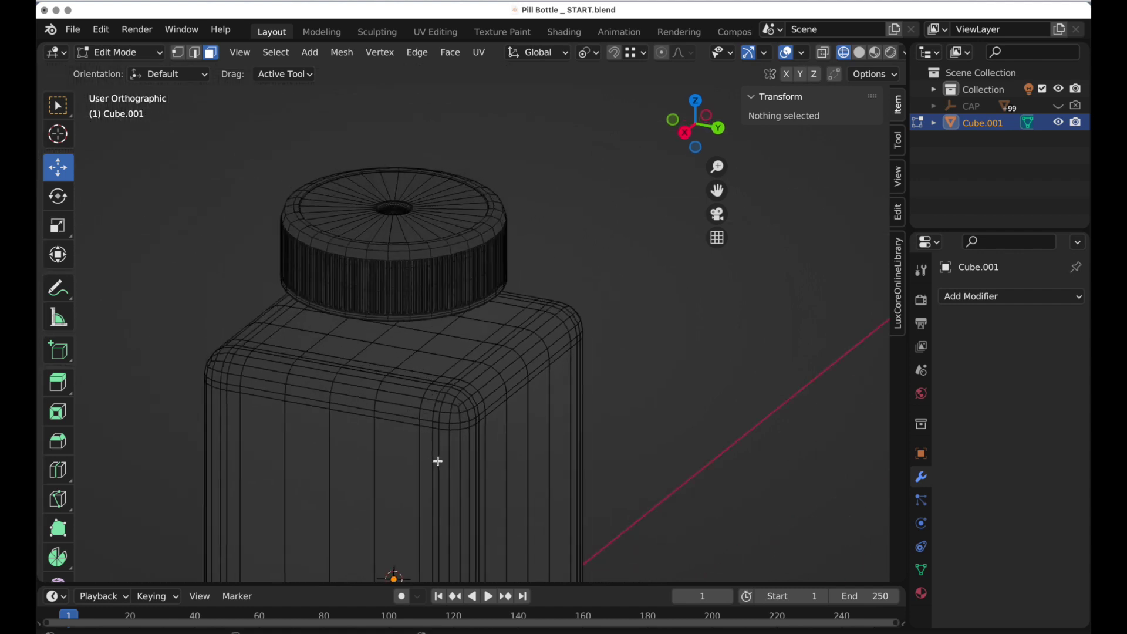
pyautogui.keyDown('shift'); pyautogui.moveTo(447, 266); pyautogui.dragTo(448, 279, button='middle'); pyautogui.keyUp('shift')
pyautogui.keyDown('shift'); pyautogui.moveTo(513, 267); pyautogui.dragTo(521, 368, button='middle'); pyautogui.keyUp('shift')
pyautogui.scroll(3, 455, 234)
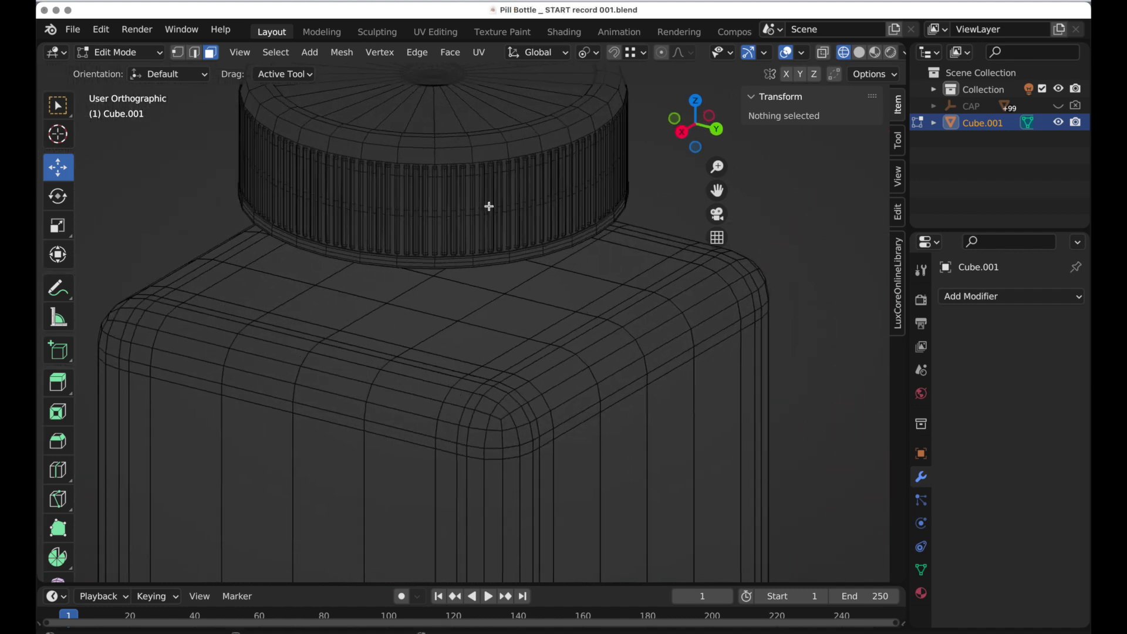
pyautogui.keyDown('shift'); pyautogui.moveTo(488, 204); pyautogui.dragTo(484, 300, button='middle'); pyautogui.keyUp('shift')
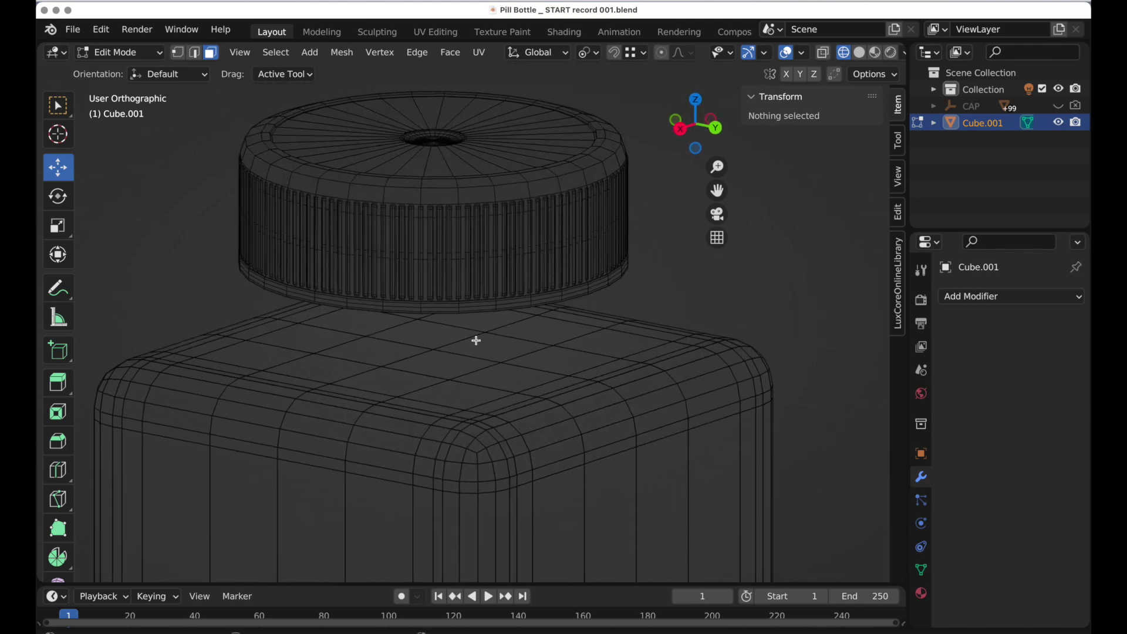
pyautogui.moveTo(476, 340); pyautogui.dragTo(458, 282, button='middle')
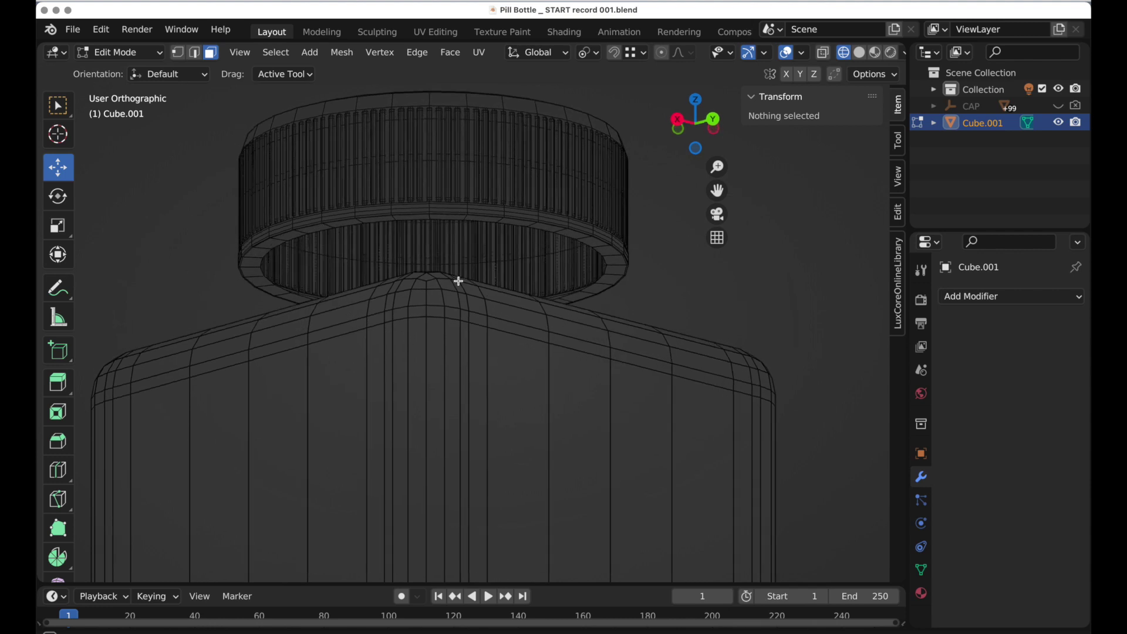
pyautogui.scroll(3, 411, 214)
pyautogui.scroll(1, 411, 214)
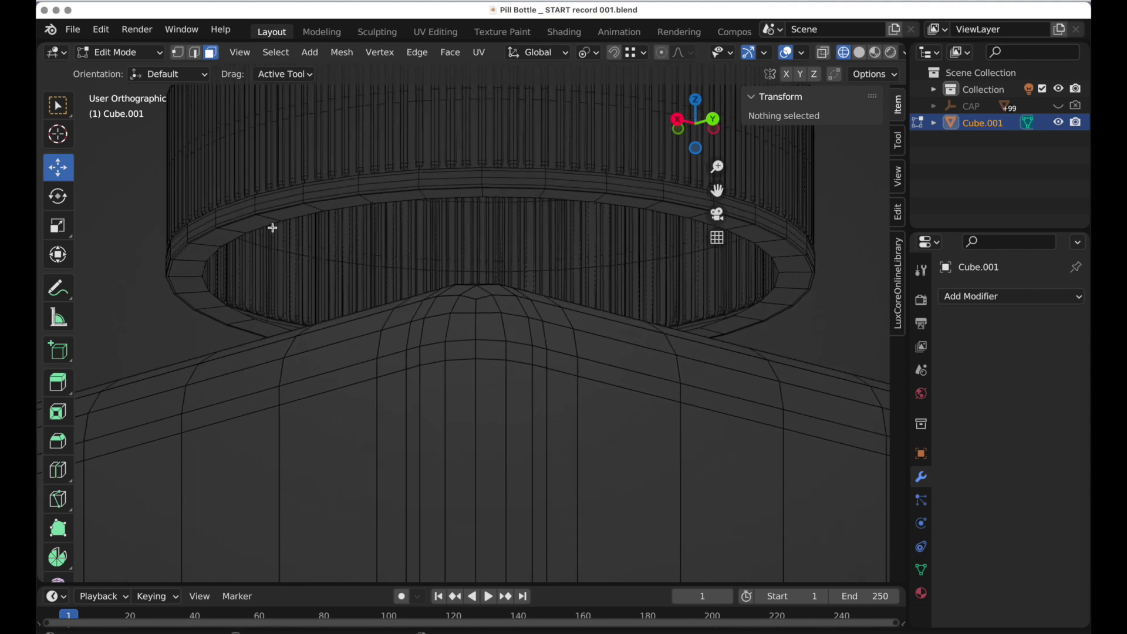
pyautogui.moveTo(281, 237); pyautogui.dragTo(288, 303, button='middle')
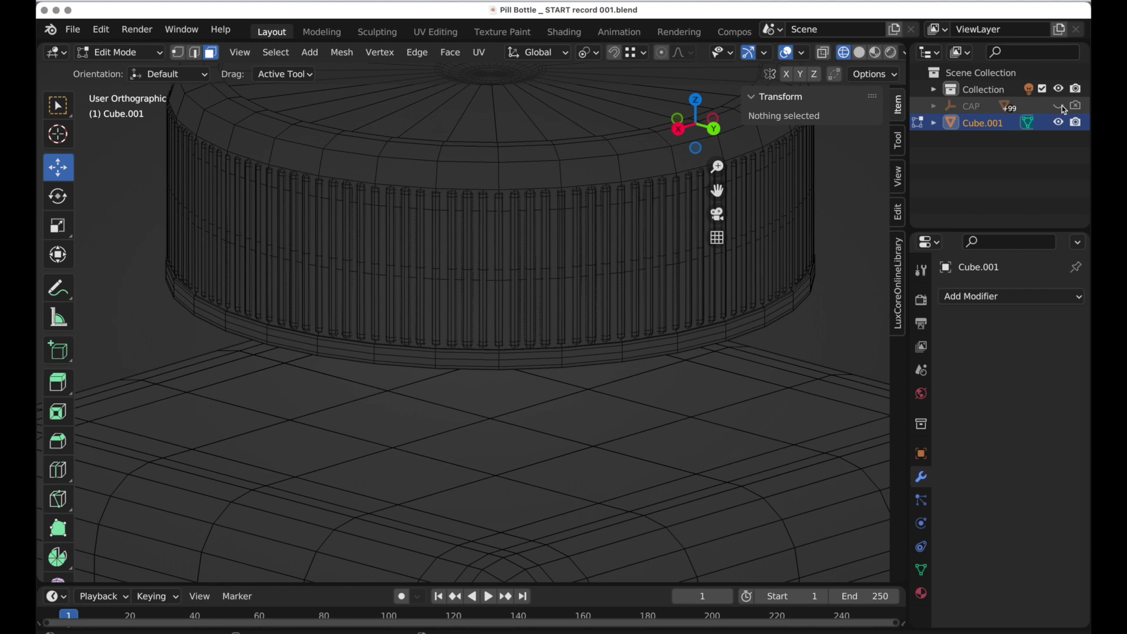
# - Hide the CAP object together with all its child nodes
pyautogui.click(934, 106)
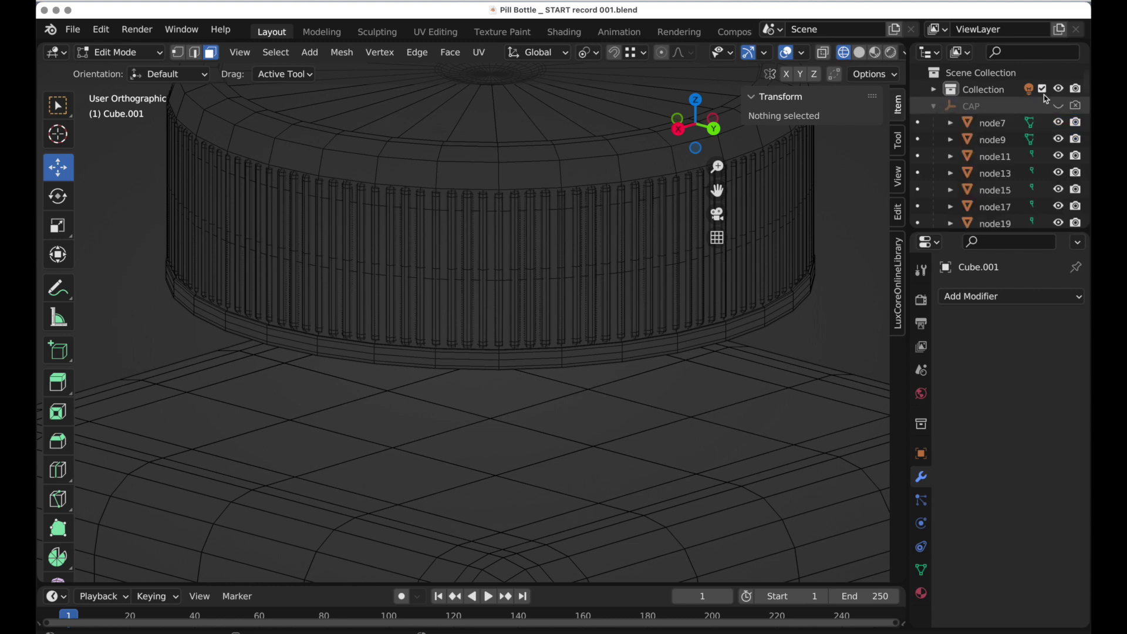
pyautogui.click(1058, 106)
pyautogui.click(1059, 105)
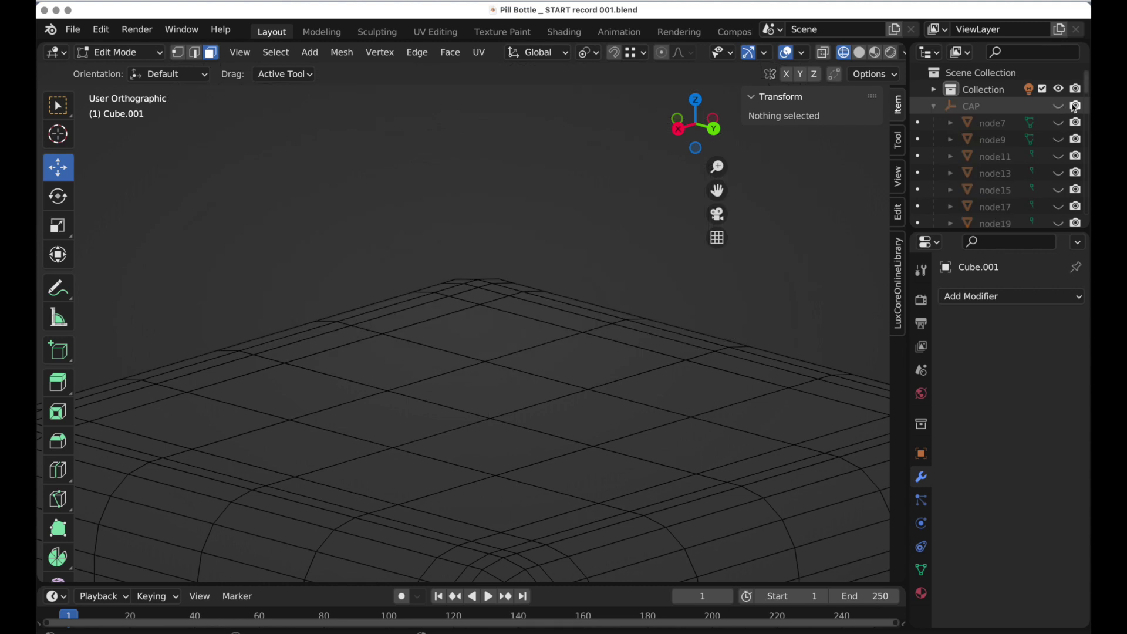
pyautogui.click(1076, 105)
pyautogui.click(934, 105)
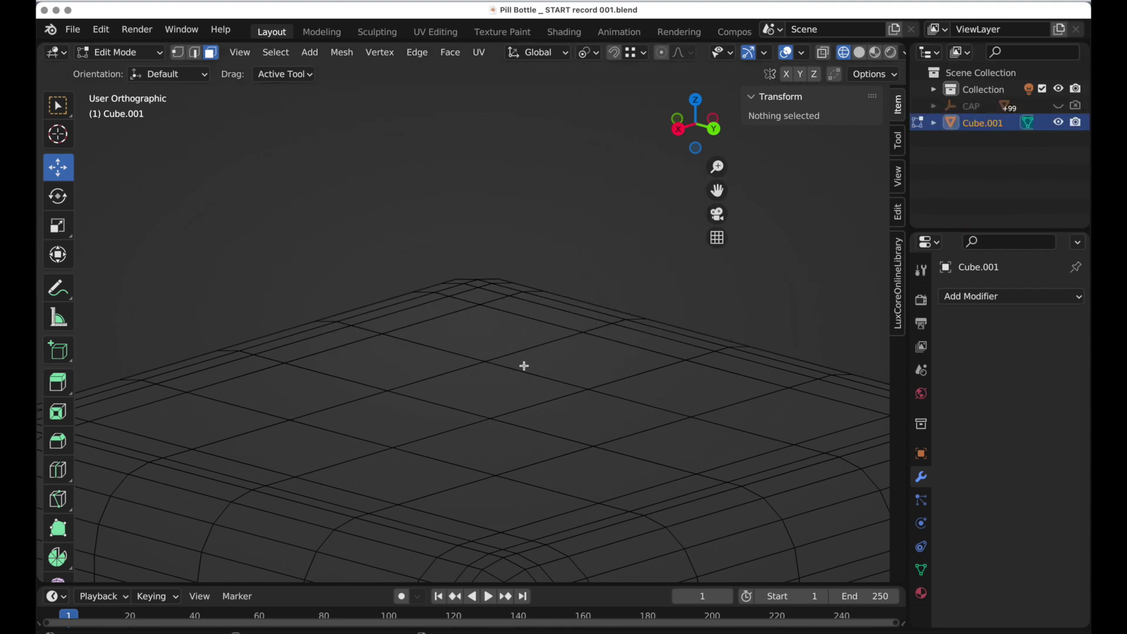
# - Snap the 3D cursor to the centre vertex of the box's flat upper surface
pyautogui.scroll(-1, 510, 385)
pyautogui.moveTo(510, 384); pyautogui.dragTo(495, 298, button='middle')
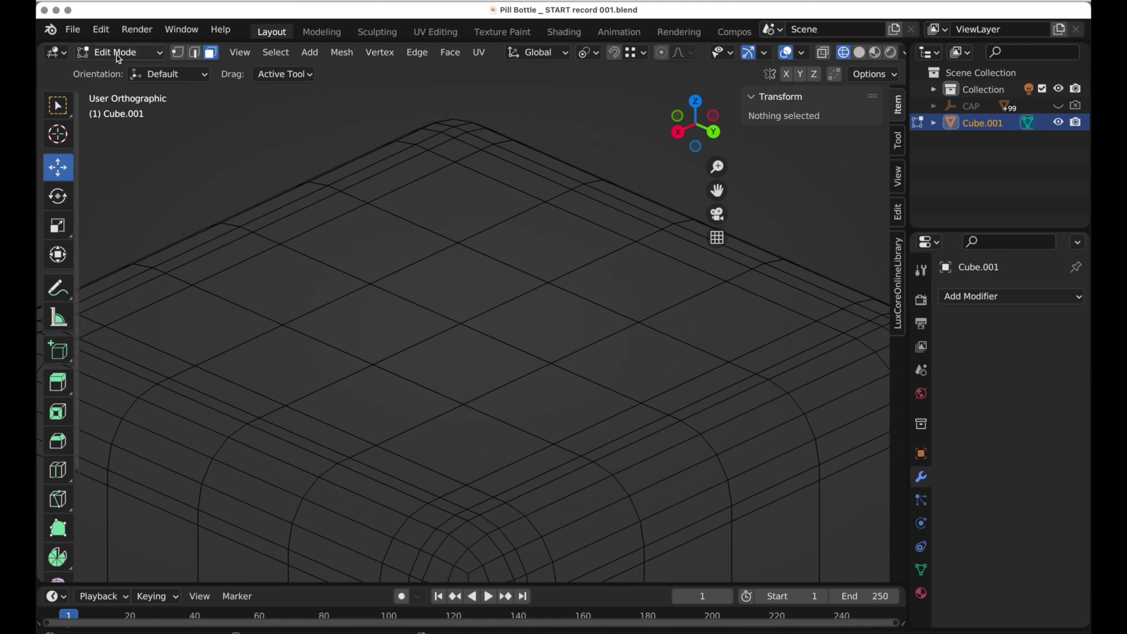
pyautogui.click(178, 53)
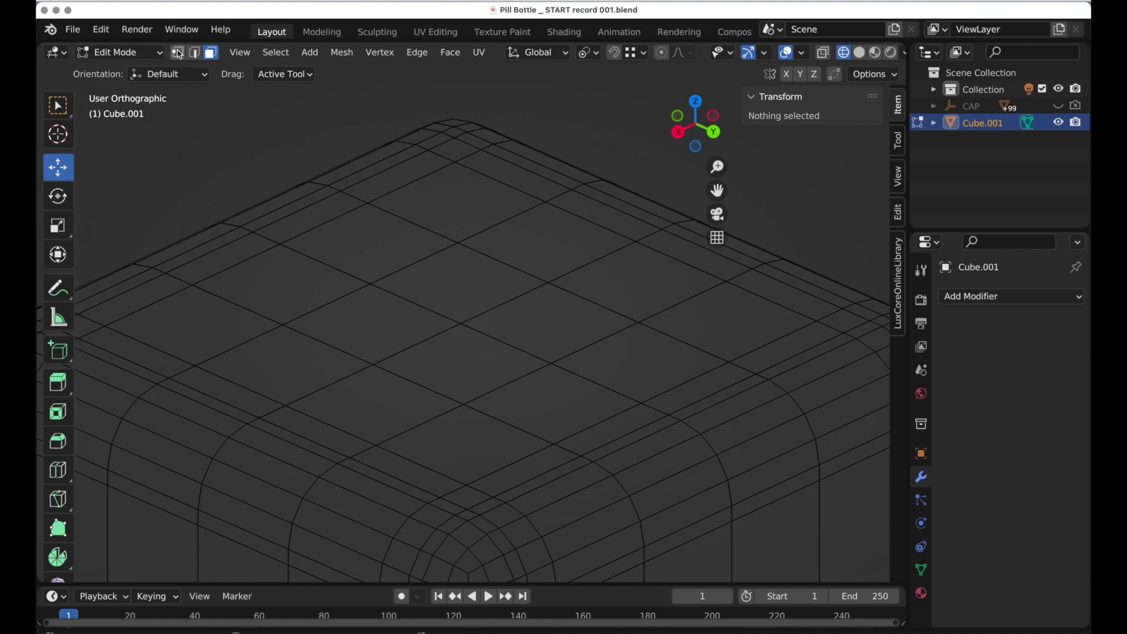
pyautogui.click(460, 324)
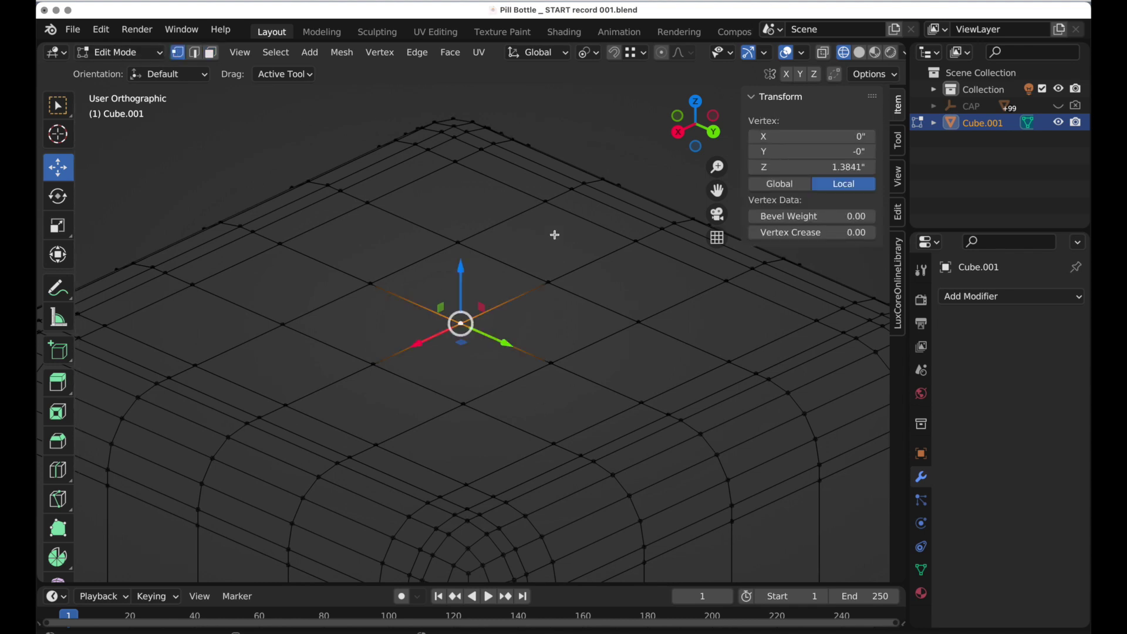
pyautogui.hotkey('shift', 's')
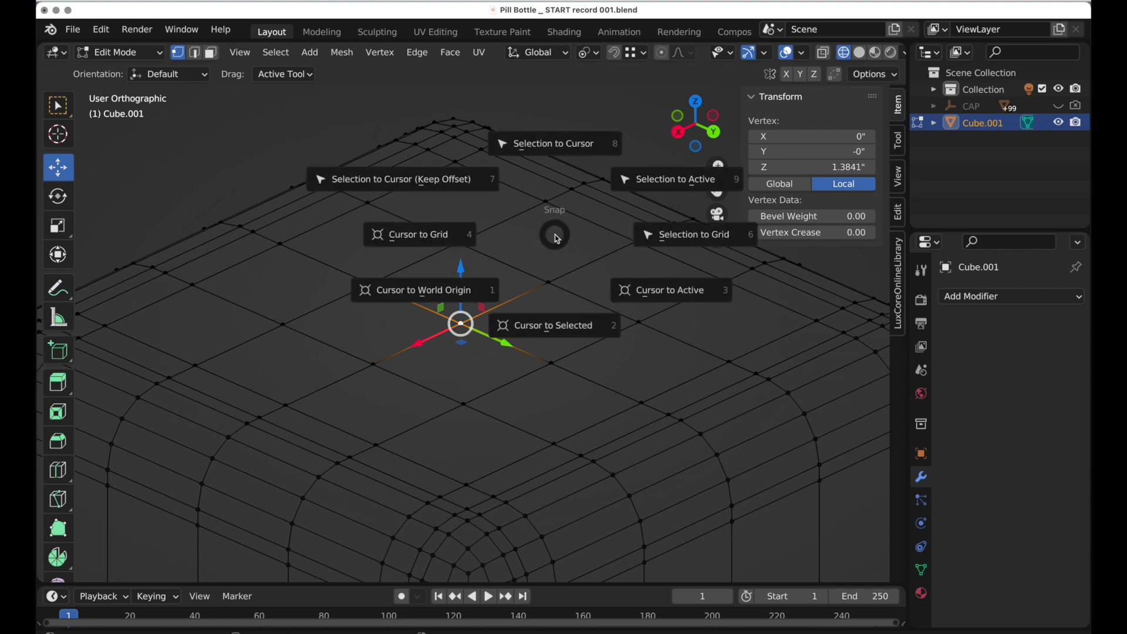
pyautogui.click(556, 325)
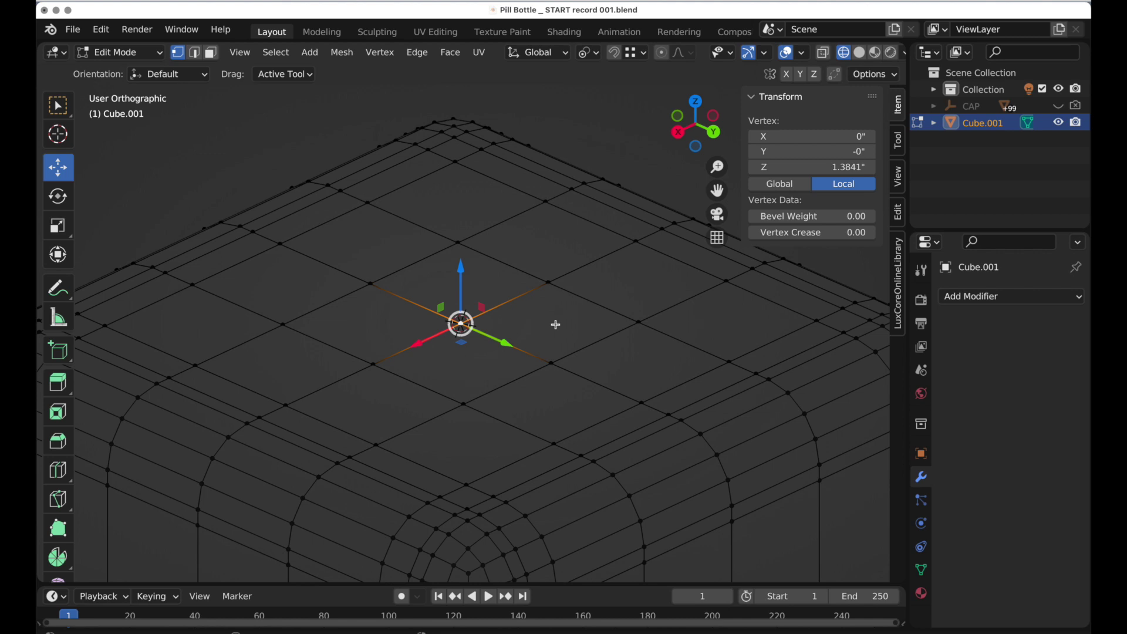
# - Circle-select the four-by-four grid of faces on the box's flat upper surface in face selection mode
pyautogui.click(212, 54)
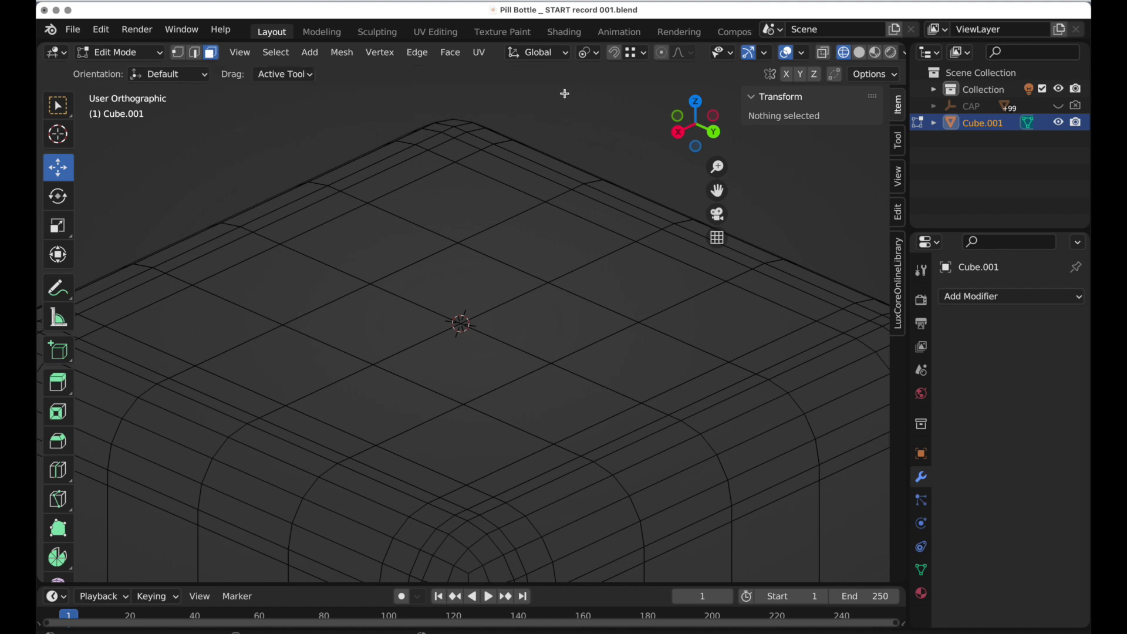
pyautogui.click(295, 75)
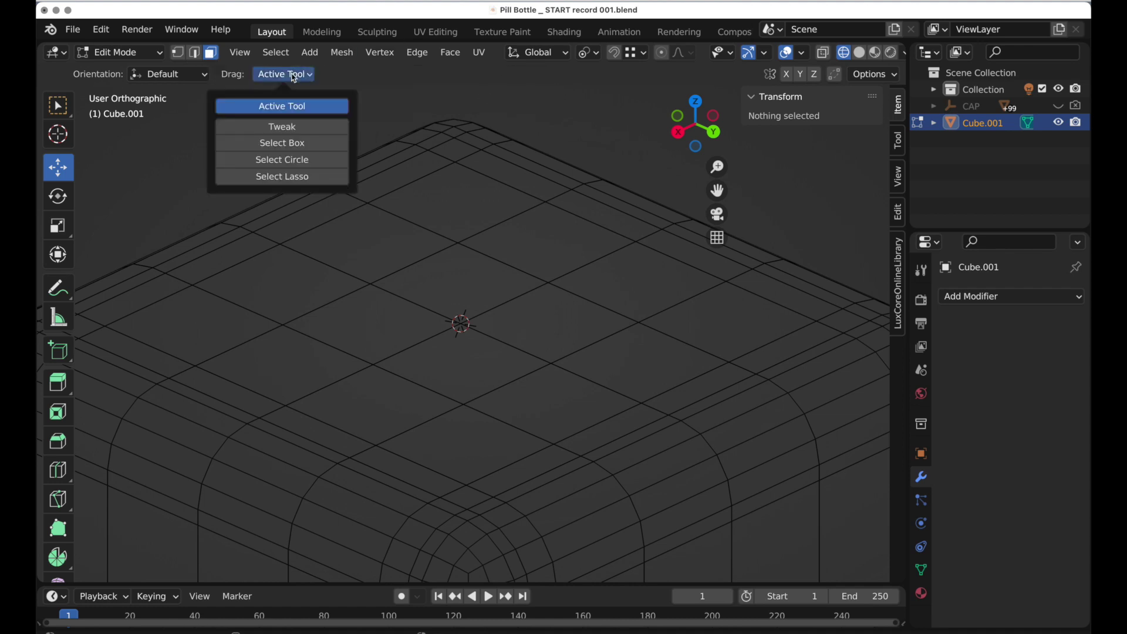
pyautogui.click(297, 164)
pyautogui.moveTo(467, 293)
pyautogui.mouseDown()
pyautogui.moveTo(412, 329)
pyautogui.moveTo(475, 349)
pyautogui.moveTo(554, 323)
pyautogui.moveTo(583, 289)
pyautogui.moveTo(502, 227)
pyautogui.moveTo(455, 222)
pyautogui.moveTo(243, 331)
pyautogui.moveTo(473, 443)
pyautogui.moveTo(667, 340)
pyautogui.mouseUp()
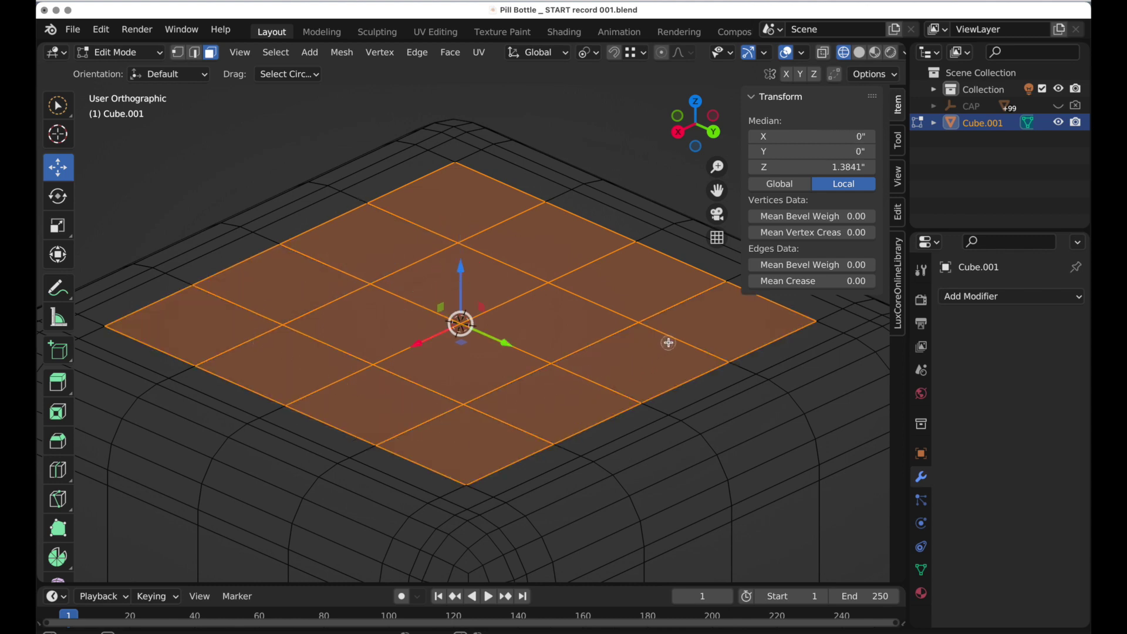
# - Delete the selected four-by-four faces and save the file as the new version Pill Bottle _ START record 002
pyautogui.rightClick(580, 276)
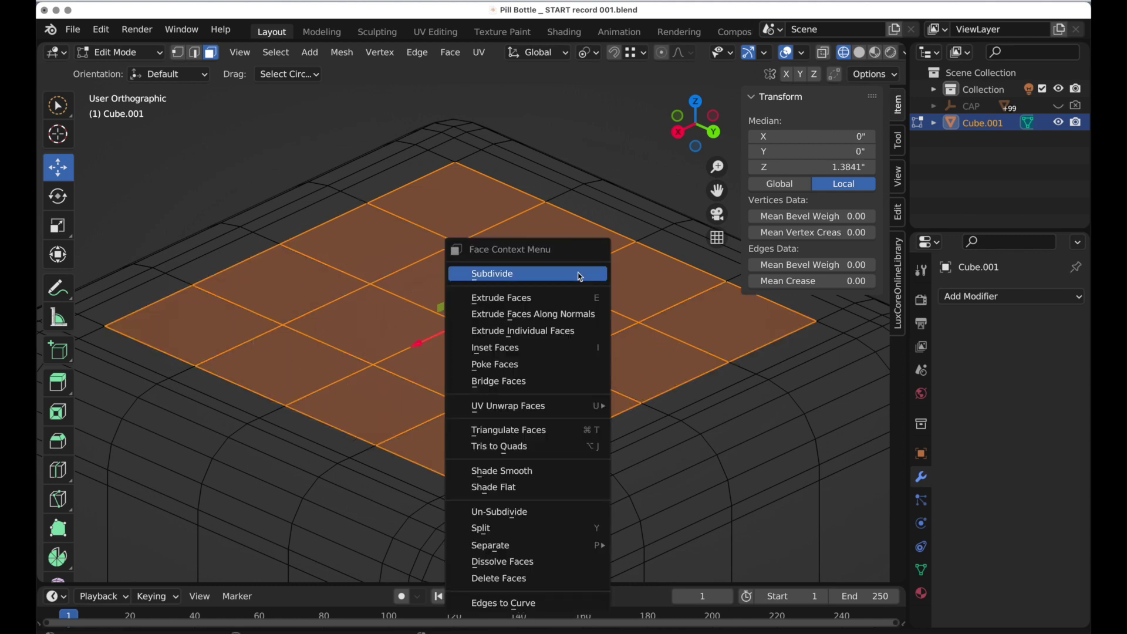
pyautogui.click(567, 582)
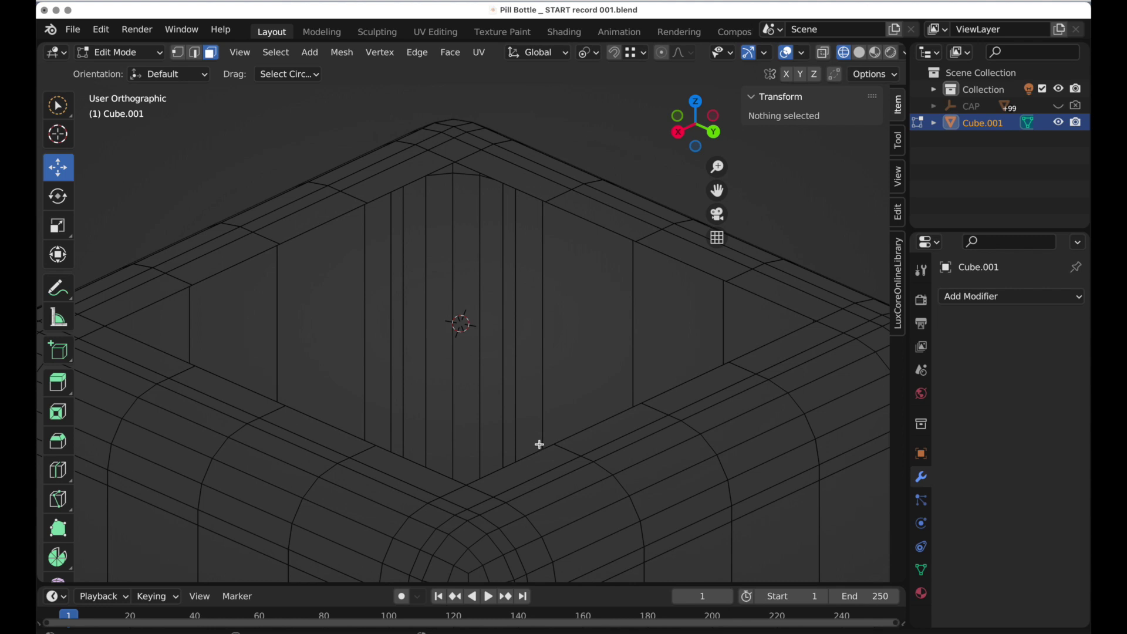
pyautogui.press('super+alt+s')
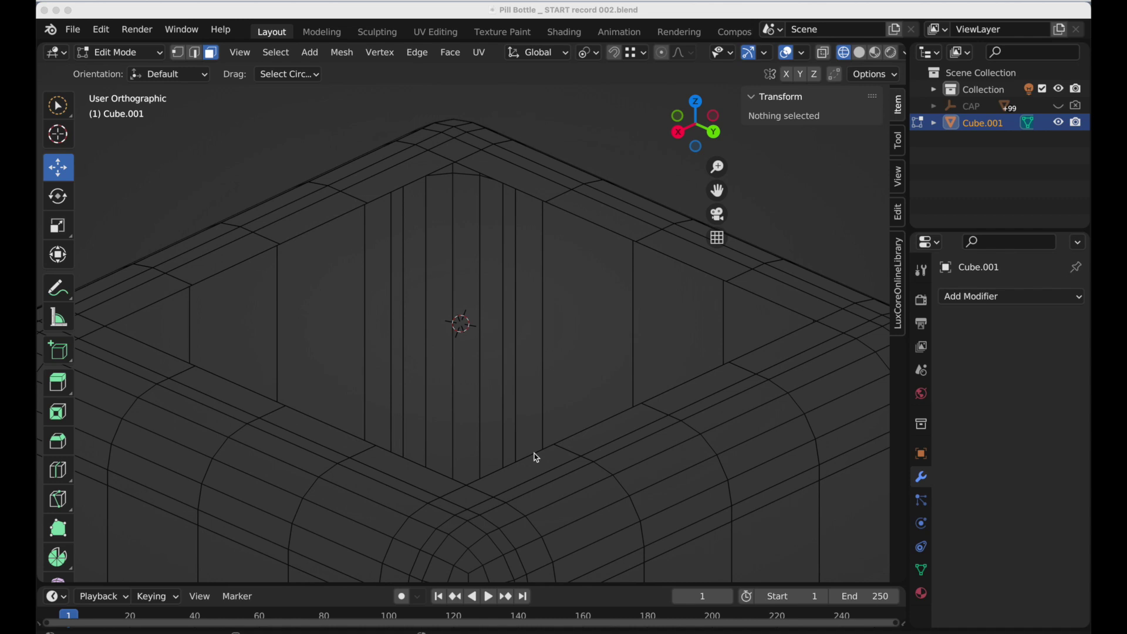
# - Switch to edge selection and select the four edges along one side of the square opening
pyautogui.click(536, 457)
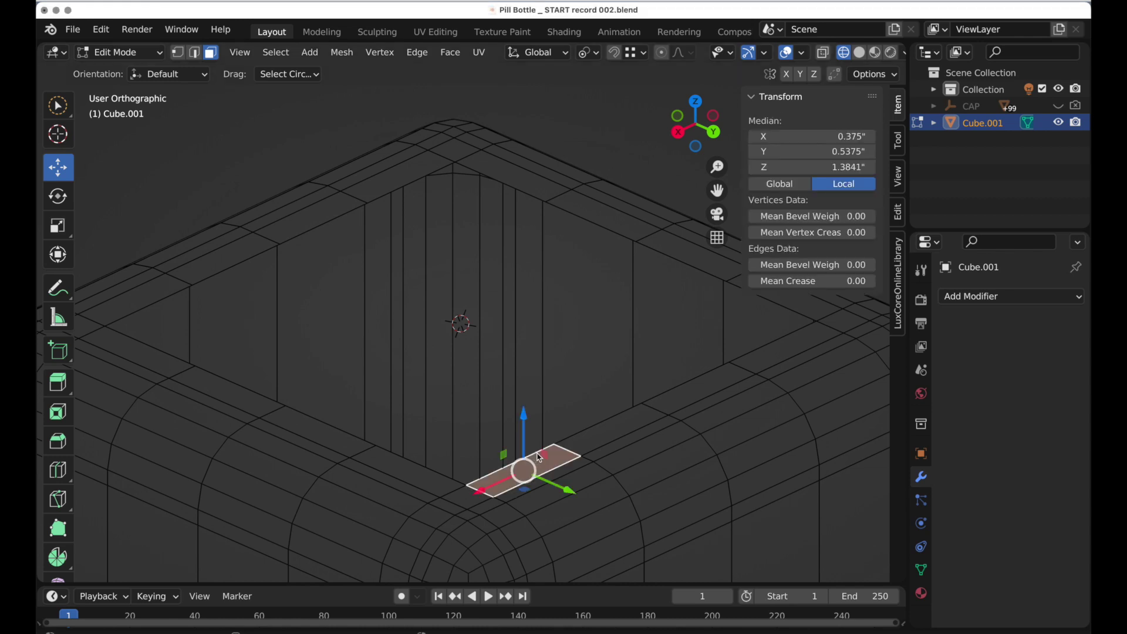
pyautogui.click(196, 55)
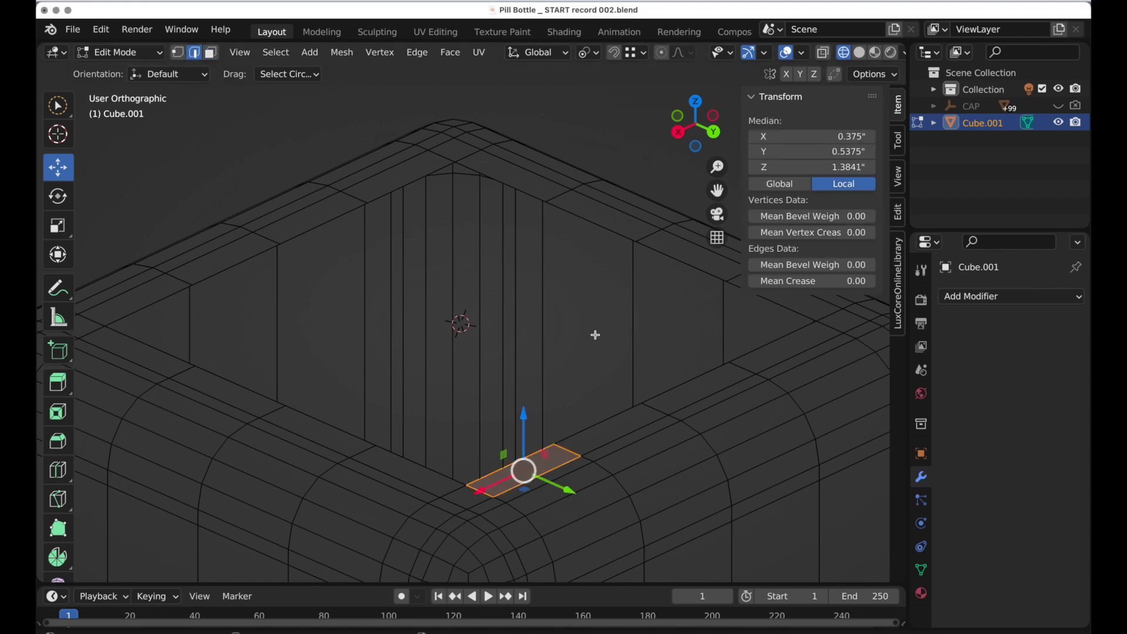
pyautogui.click(586, 432)
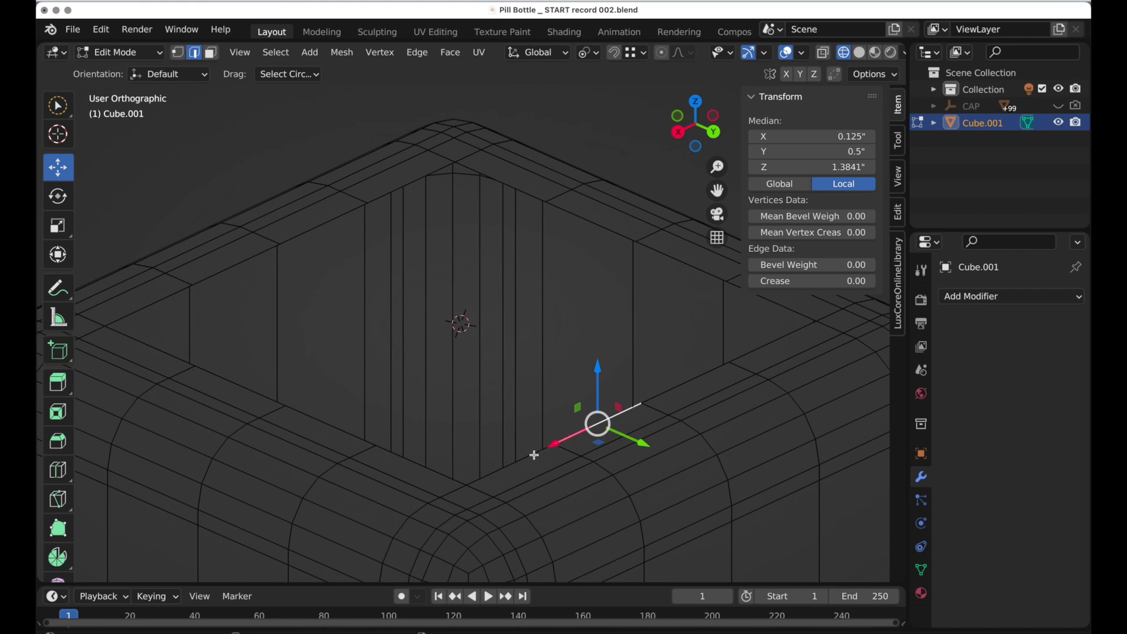
pyautogui.click(534, 455)
pyautogui.keyDown('shift'); pyautogui.click(733, 365); pyautogui.keyUp('shift')
pyautogui.keyDown('shift'); pyautogui.click(740, 359); pyautogui.keyUp('shift')
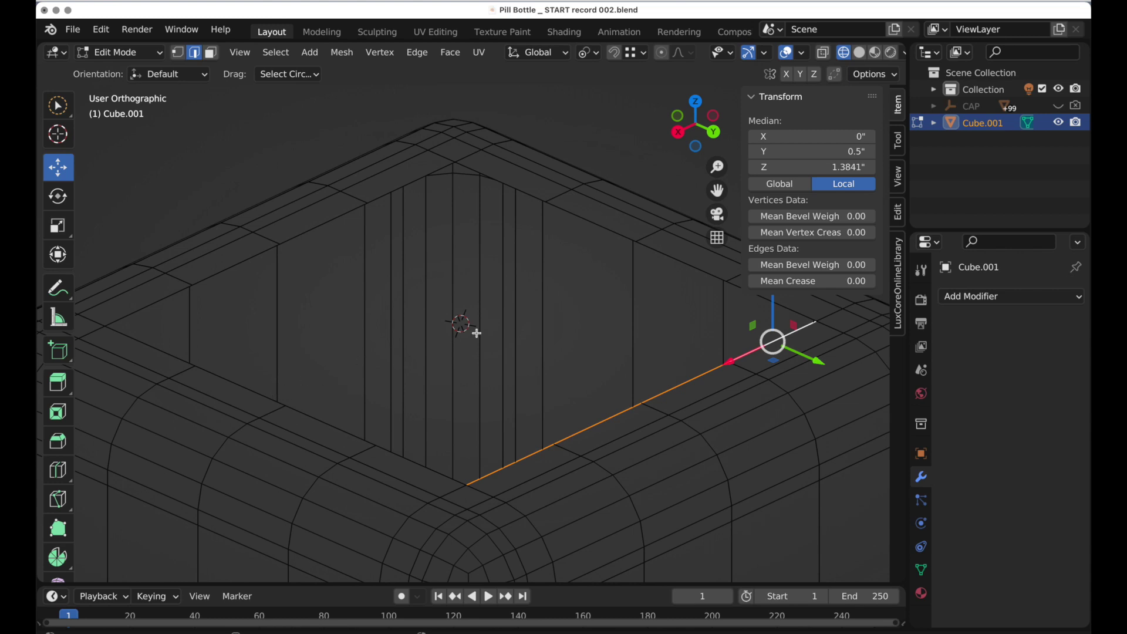
# - Add a 16-vertex circle with a 1" radius at the 3D cursor and scale it by about 0.477 to fit the opening
pyautogui.click(310, 52)
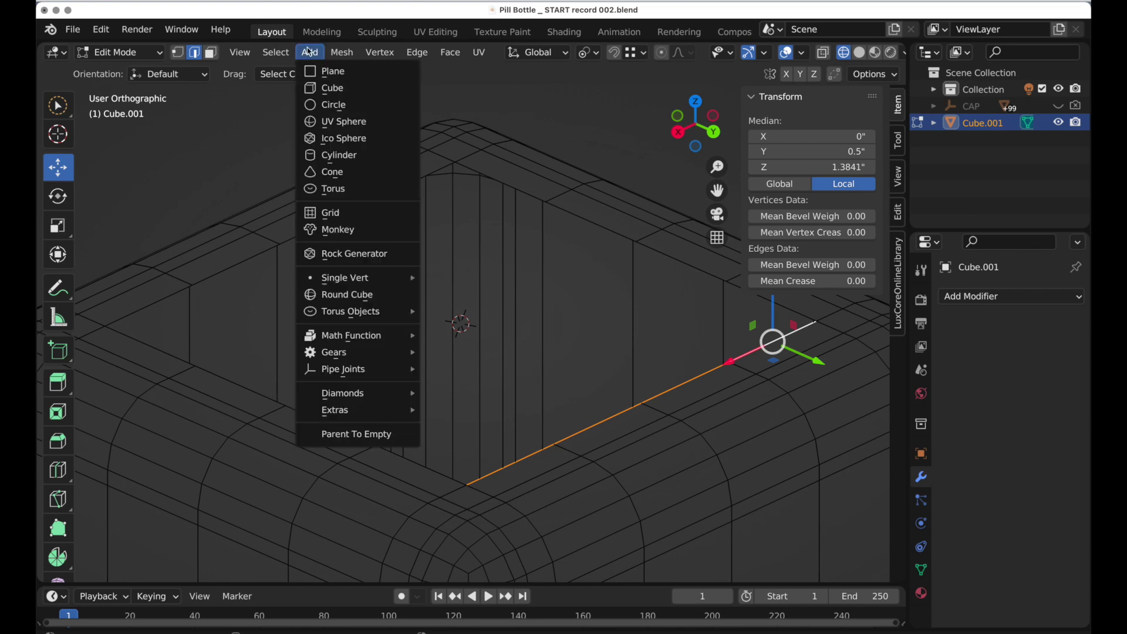
pyautogui.click(323, 105)
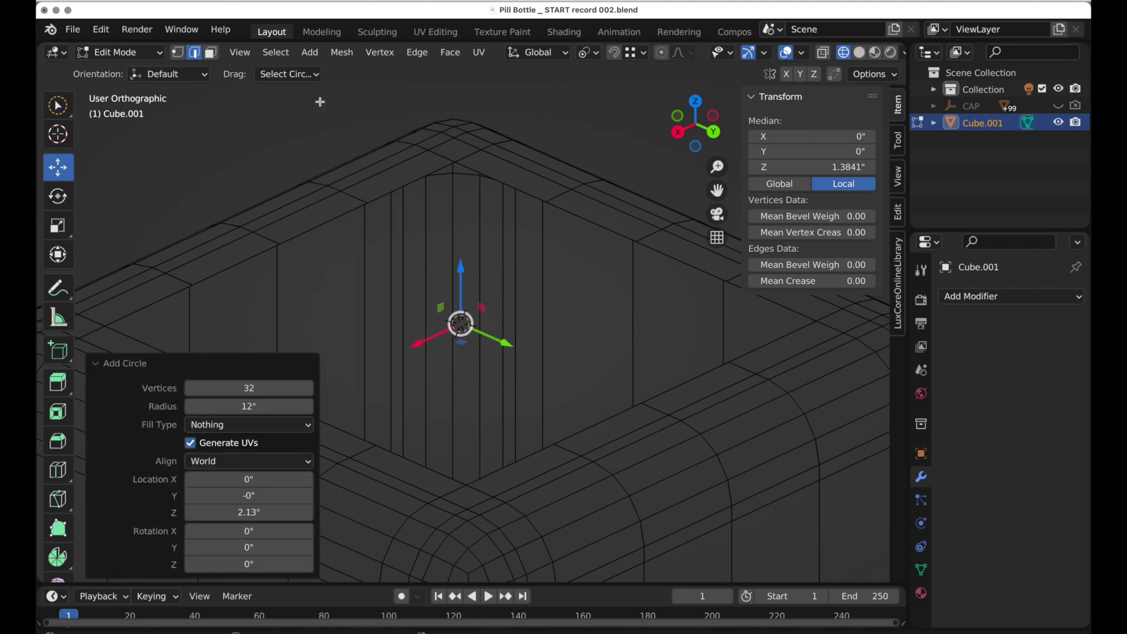
pyautogui.click(264, 407)
pyautogui.write('1')
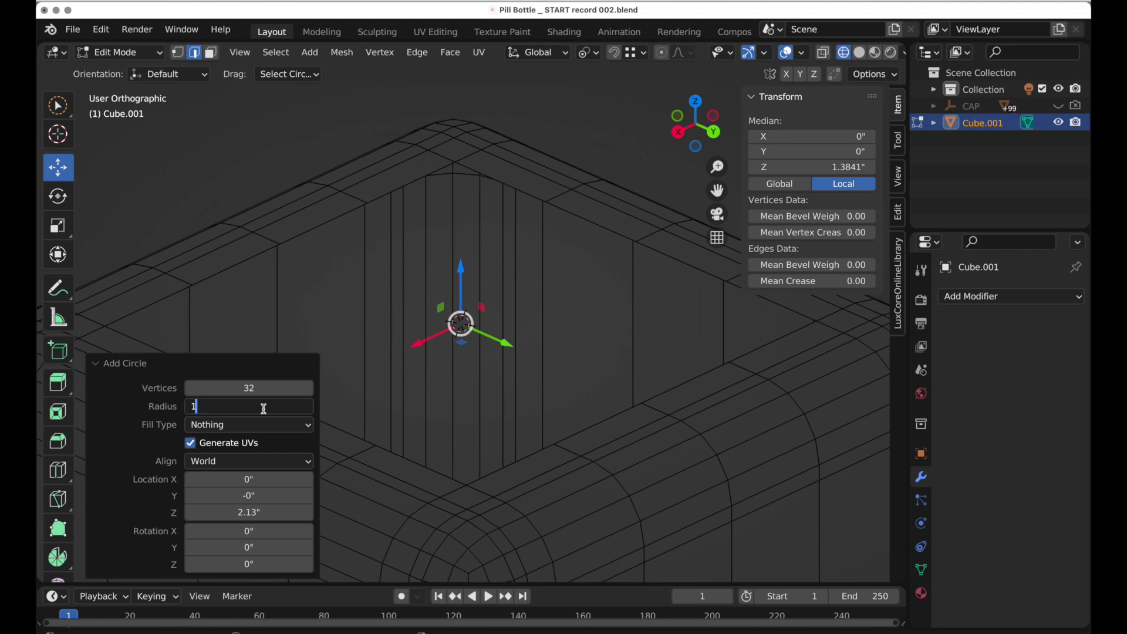
pyautogui.press('Return')
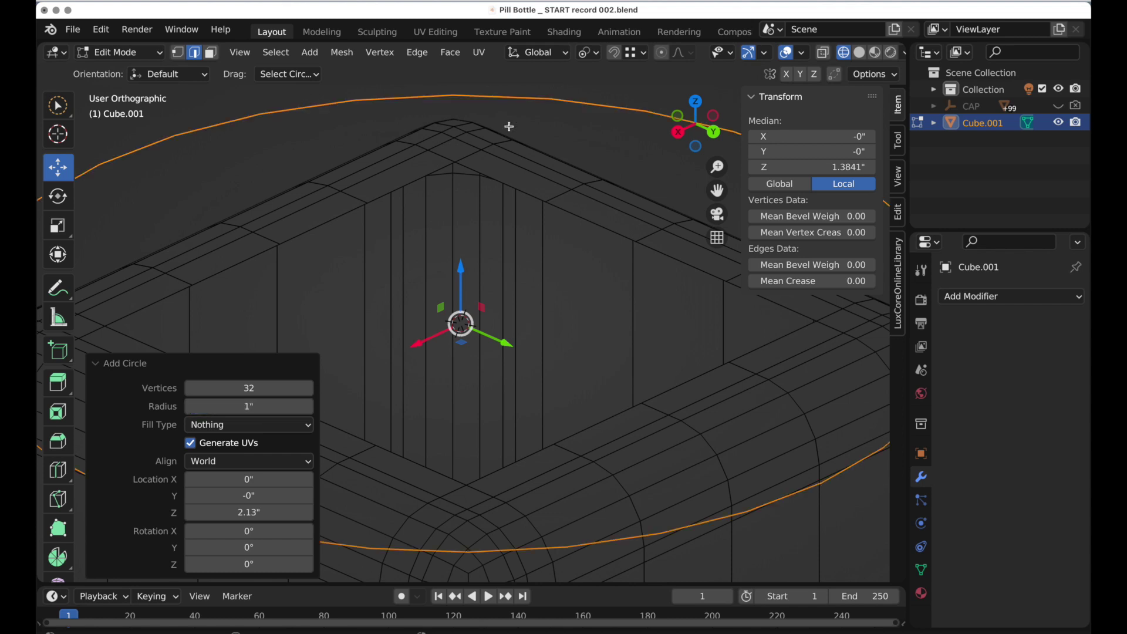
pyautogui.click(253, 388)
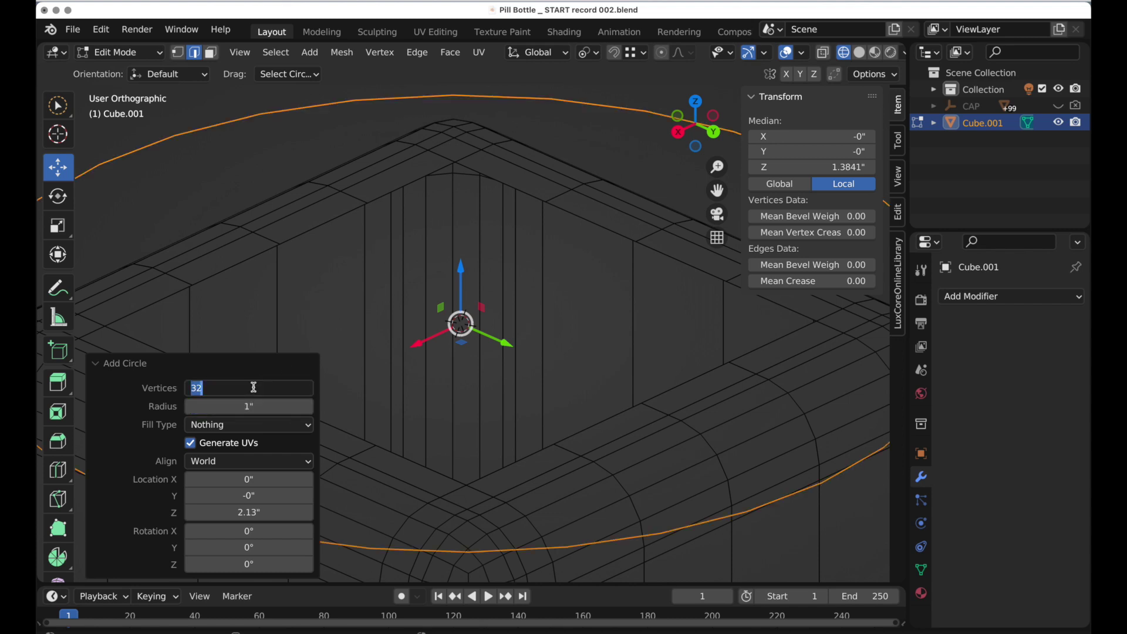
pyautogui.write('16')
pyautogui.press('Return')
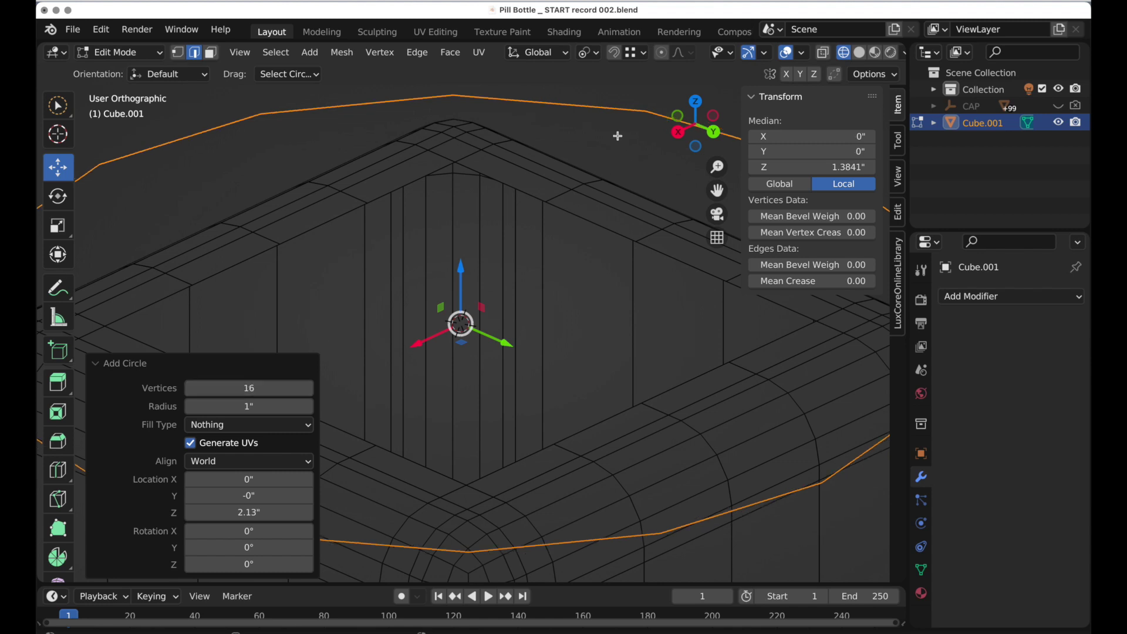
pyautogui.press('s')
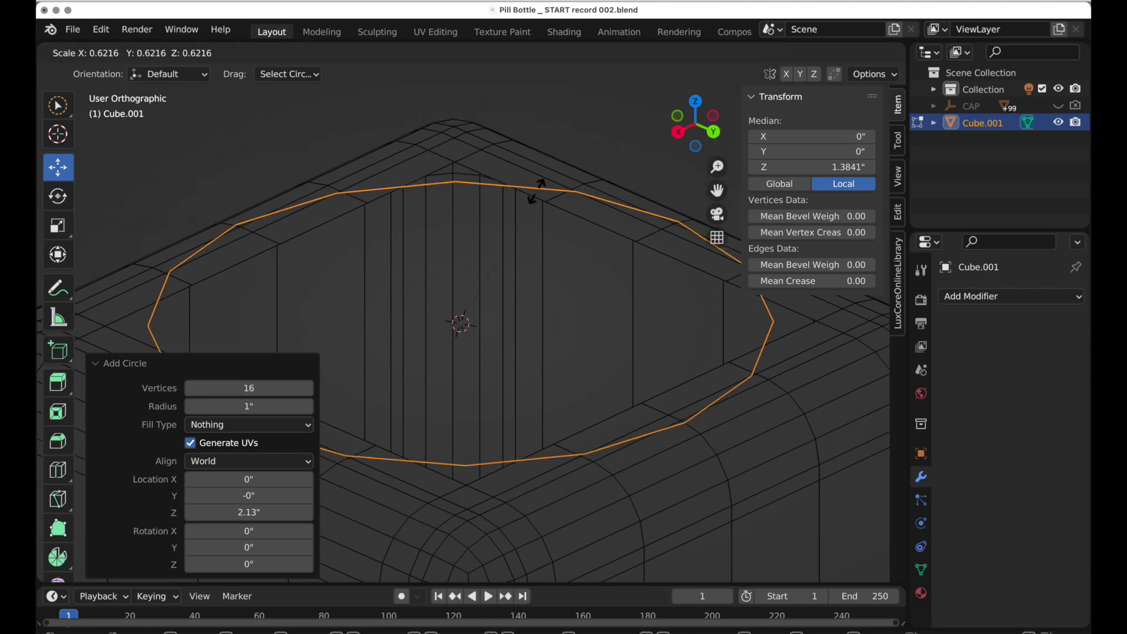
pyautogui.click(512, 218)
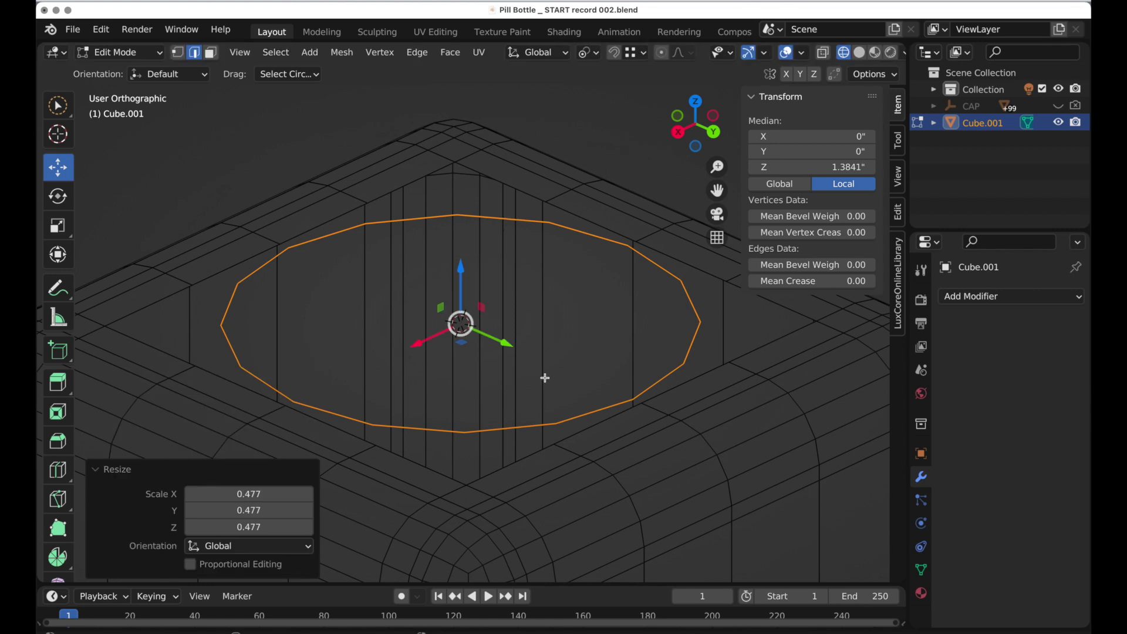
# - Add the square opening's boundary loop to the circle selection and bridge the two edge loops
pyautogui.keyDown('alt'); pyautogui.keyDown('shift'); pyautogui.click(573, 437); pyautogui.keyUp('shift'); pyautogui.keyUp('alt')
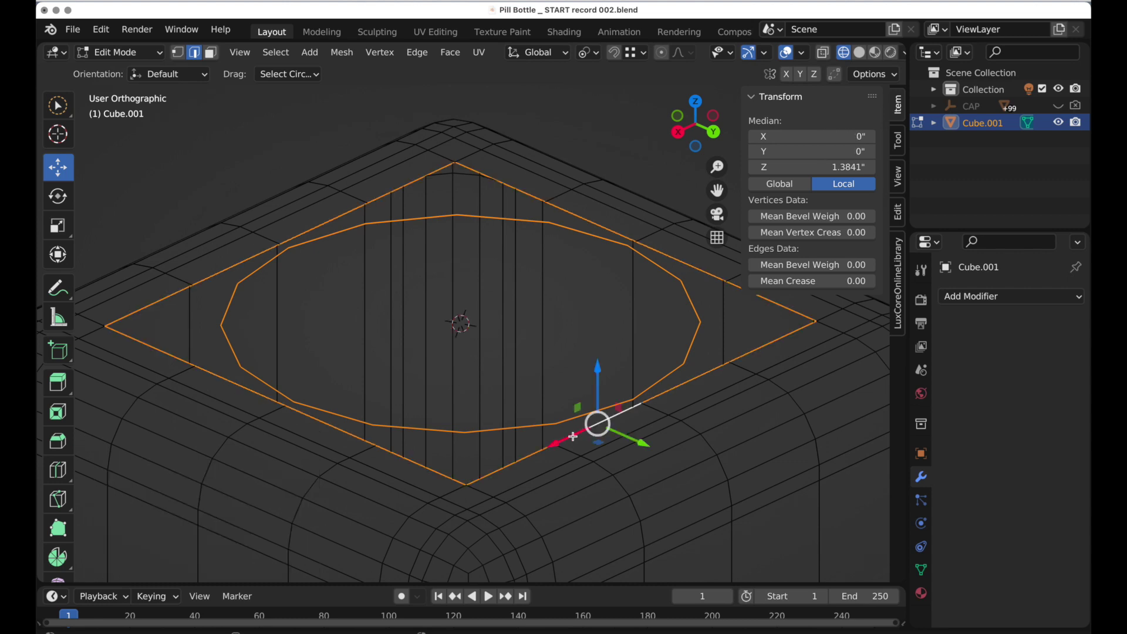
pyautogui.rightClick(545, 148)
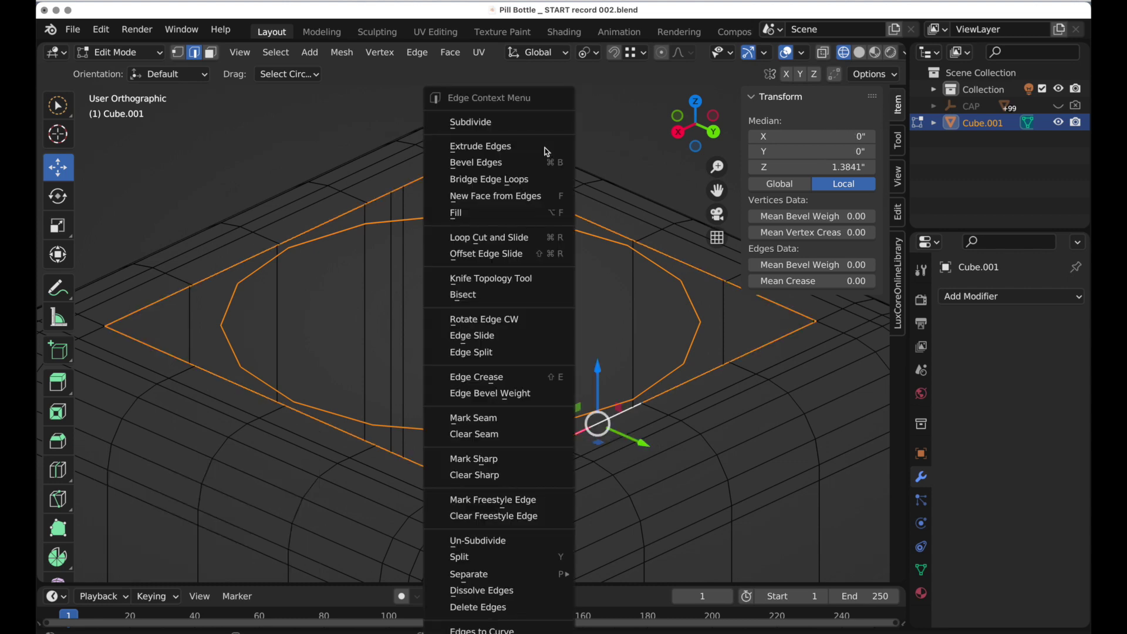
pyautogui.click(535, 180)
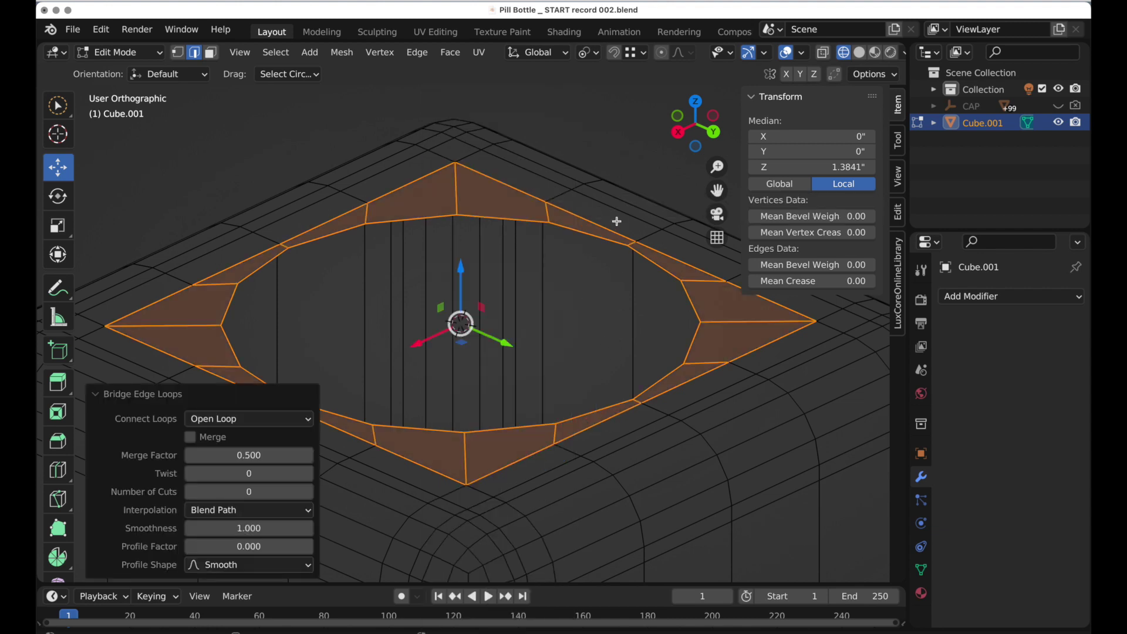
# - Select the inner circular edge loop and fill it with a new face
pyautogui.scroll(8, 590, 298)
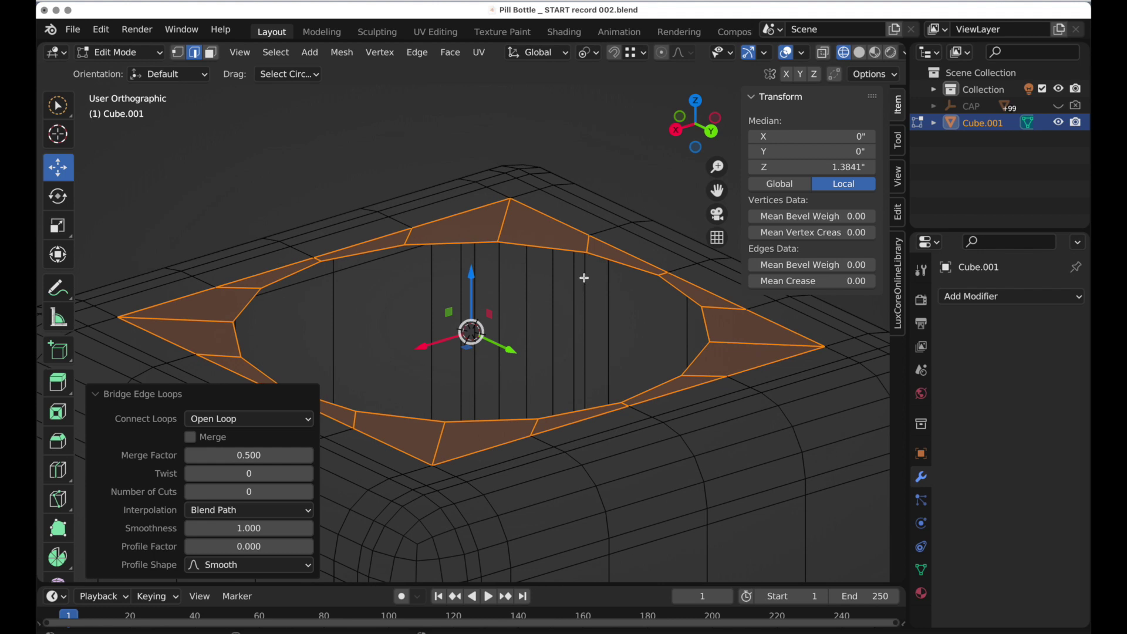
pyautogui.click(561, 247)
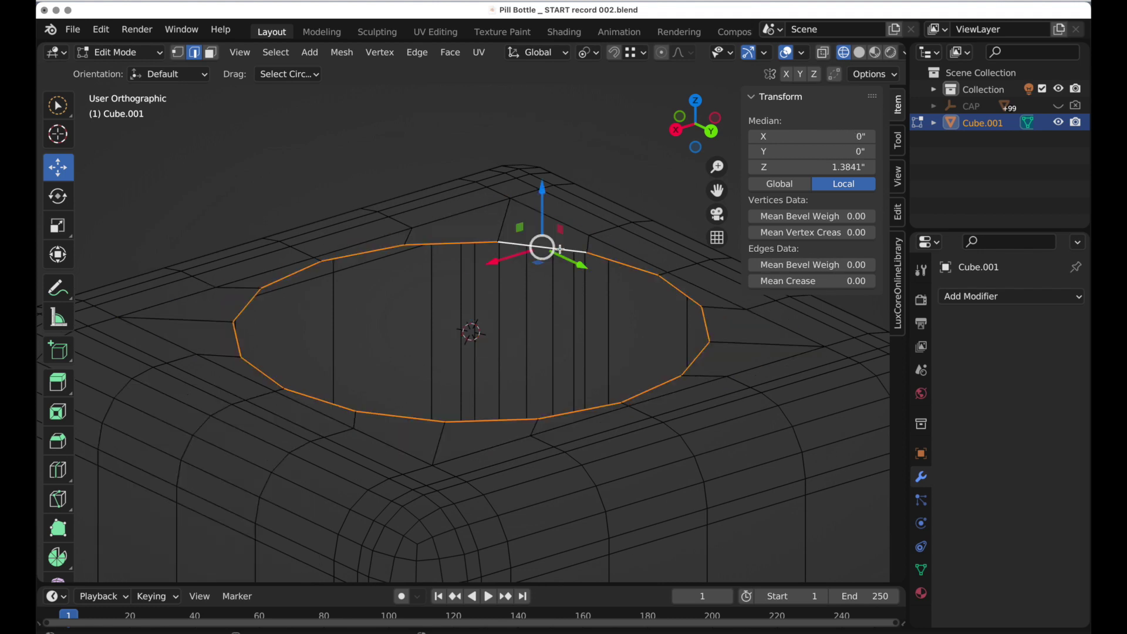
pyautogui.rightClick(561, 248)
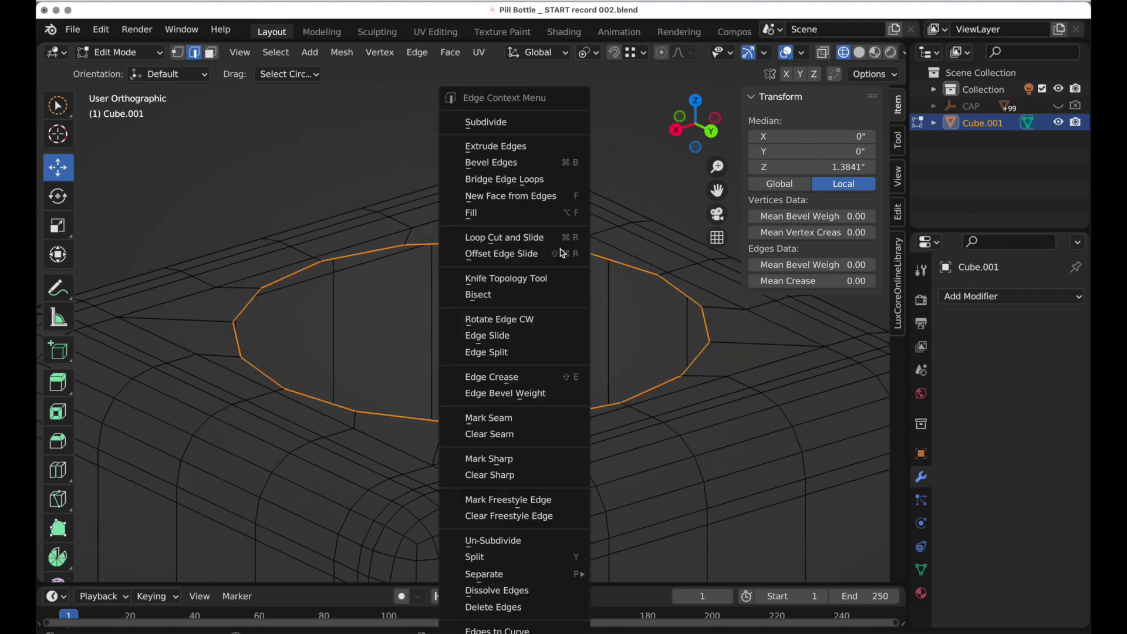
pyautogui.click(527, 201)
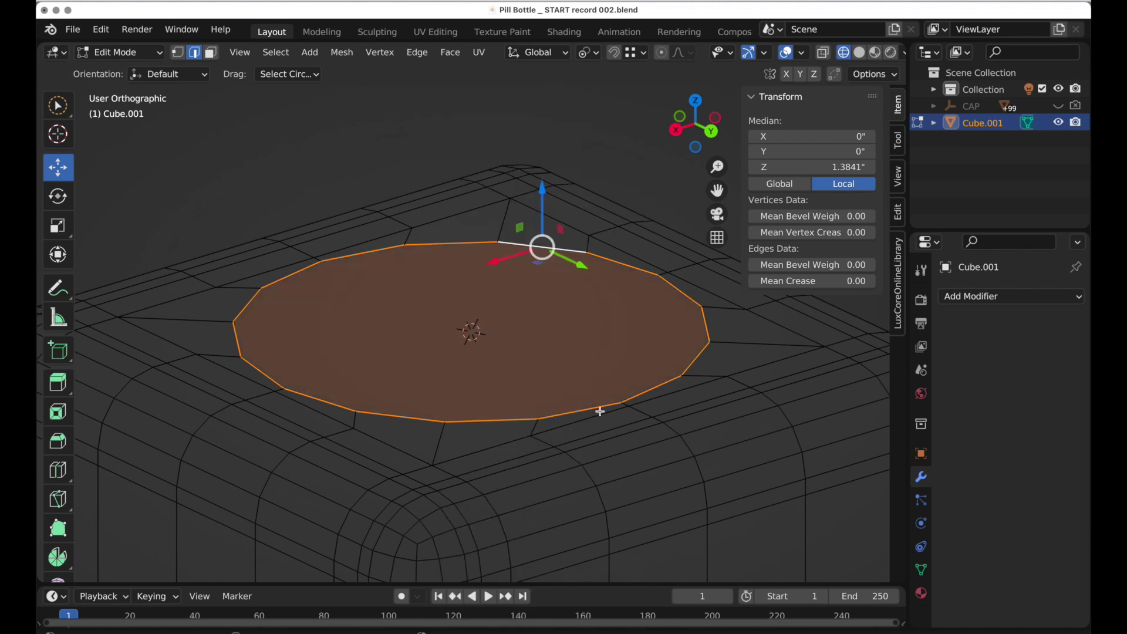
# - Inset the circular face by about 0.113" in face selection mode
pyautogui.click(213, 53)
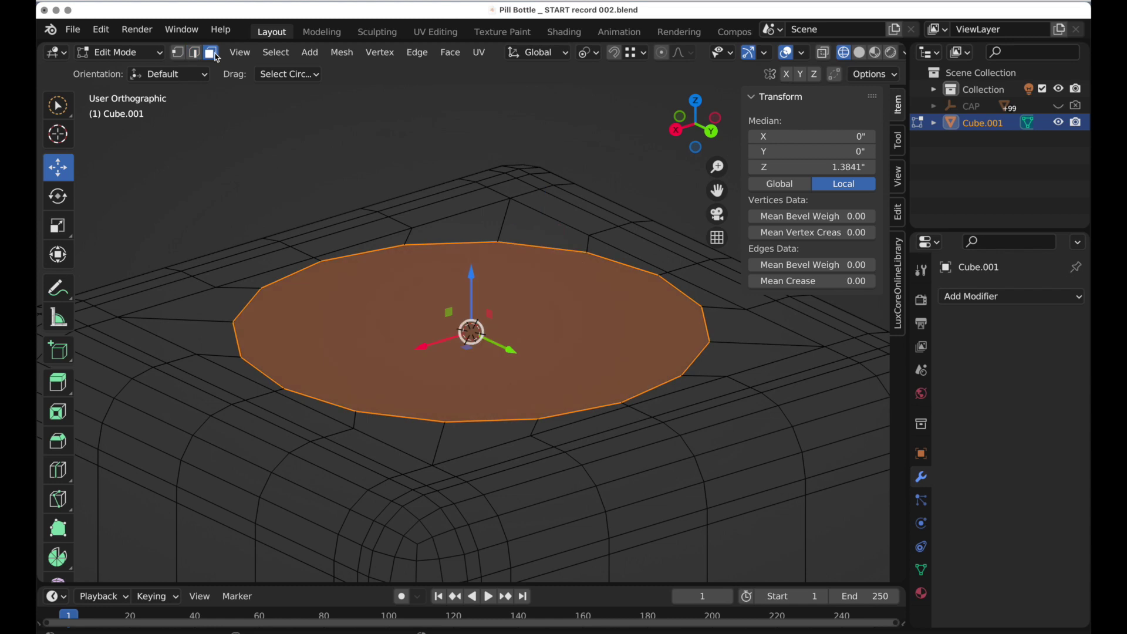
pyautogui.click(56, 423)
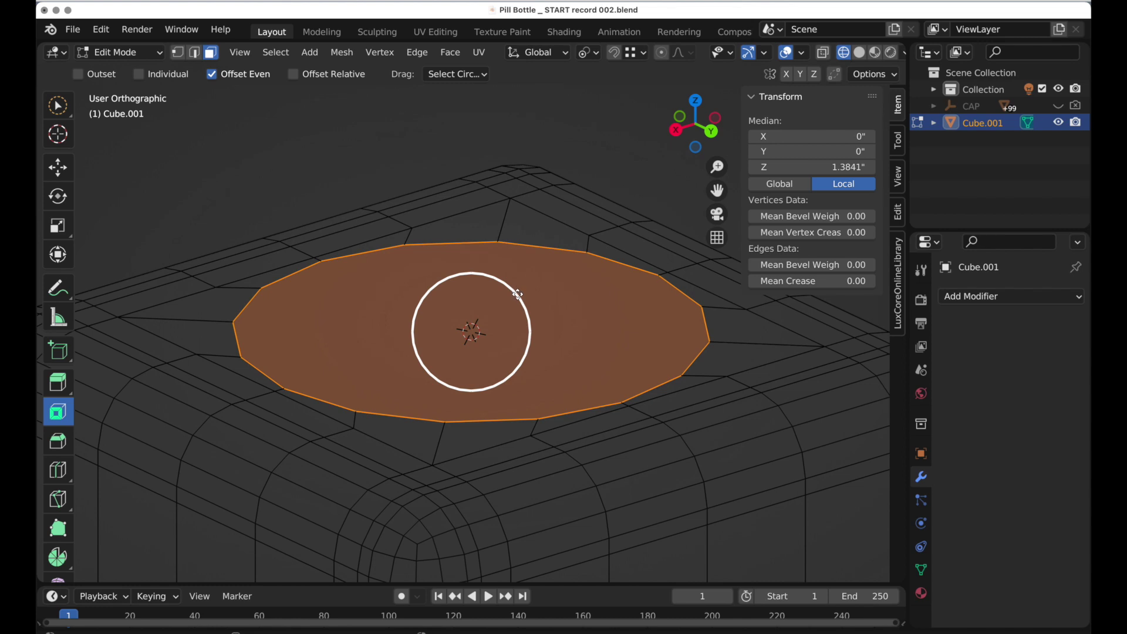
pyautogui.moveTo(519, 291); pyautogui.dragTo(504, 306)
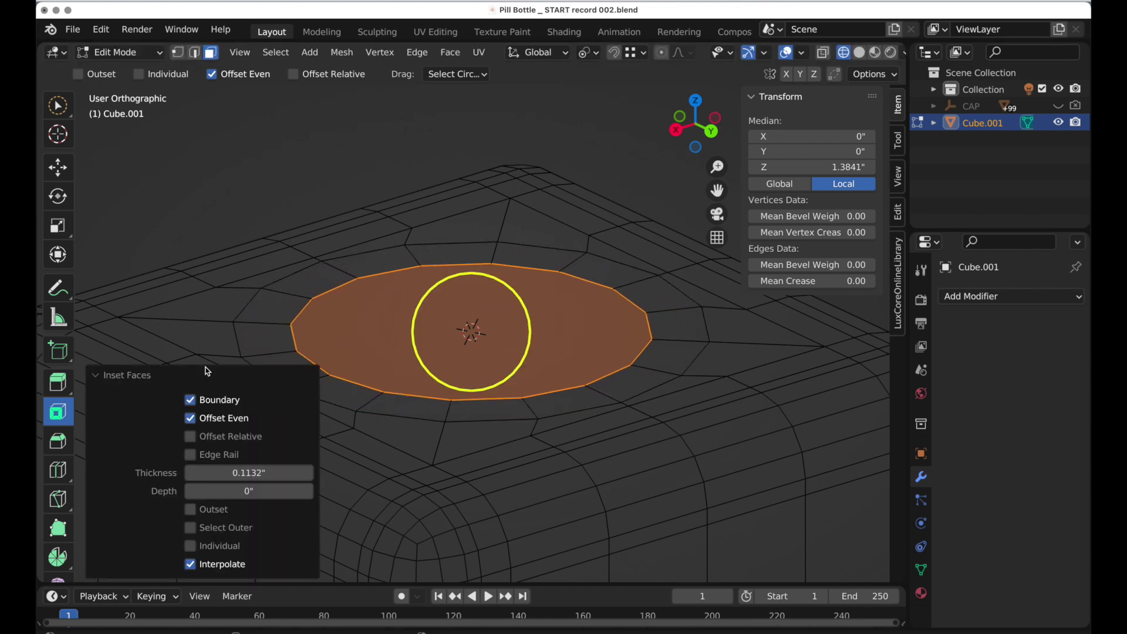
# - Extrude the inset face upward in two stages, the second about 0.229", and delete the face closing the neck
pyautogui.click(60, 382)
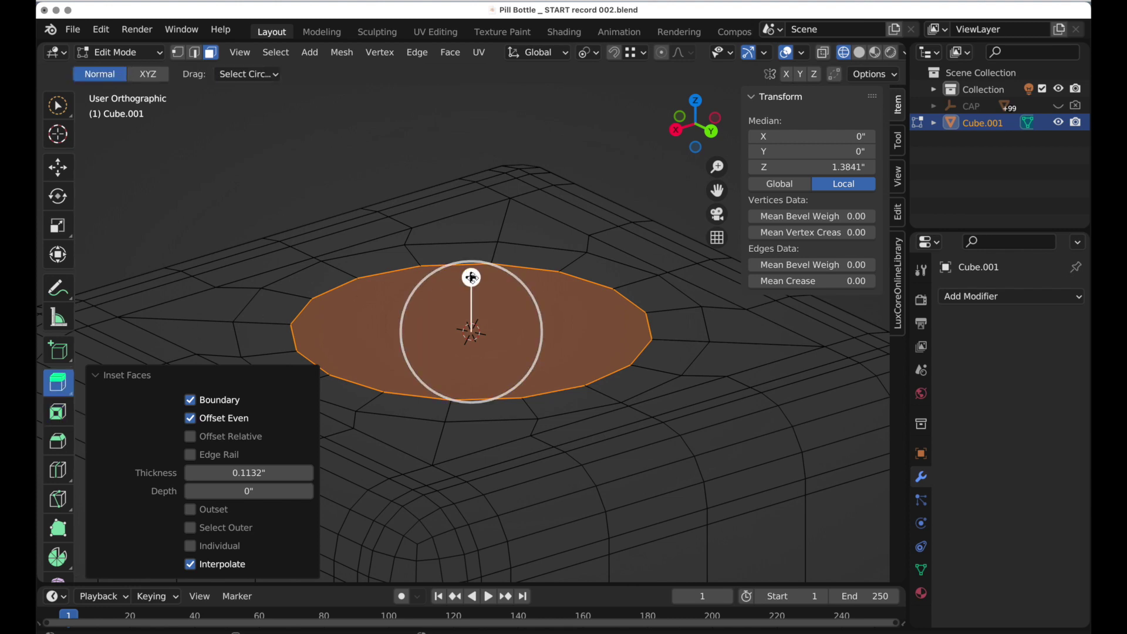
pyautogui.moveTo(470, 276); pyautogui.dragTo(483, 116)
pyautogui.rightClick(543, 147)
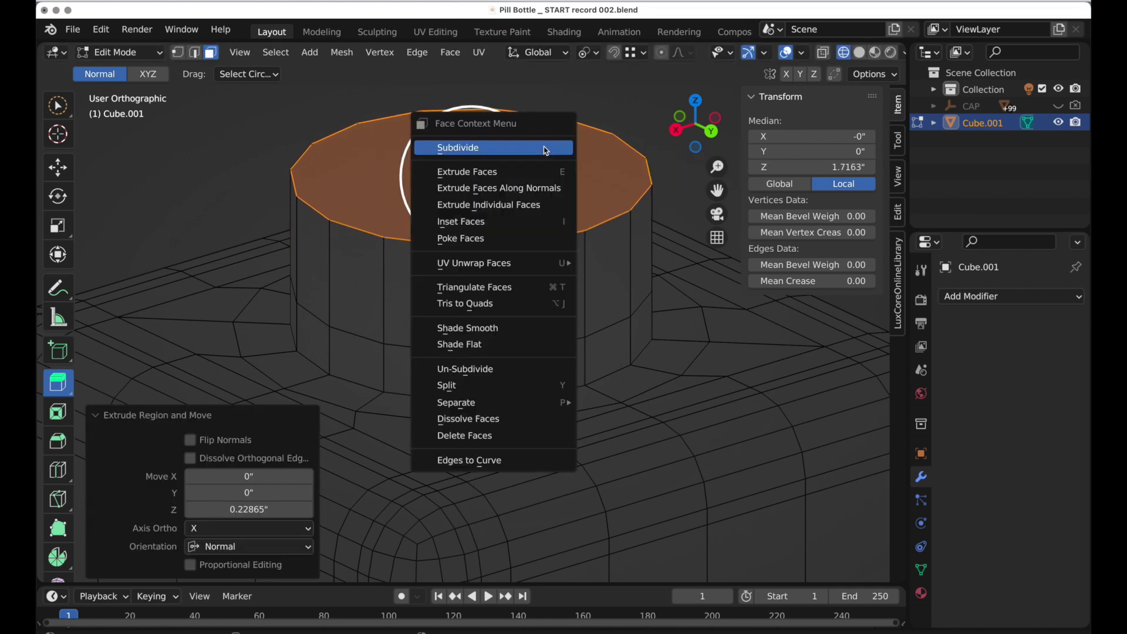
pyautogui.click(526, 431)
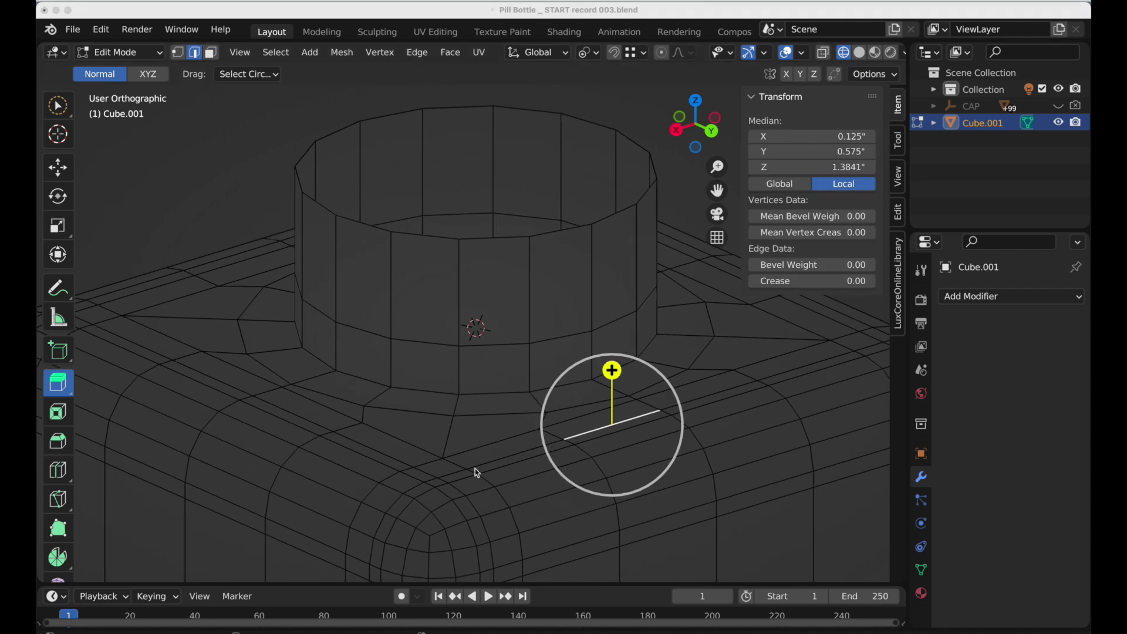
pyautogui.press('e')
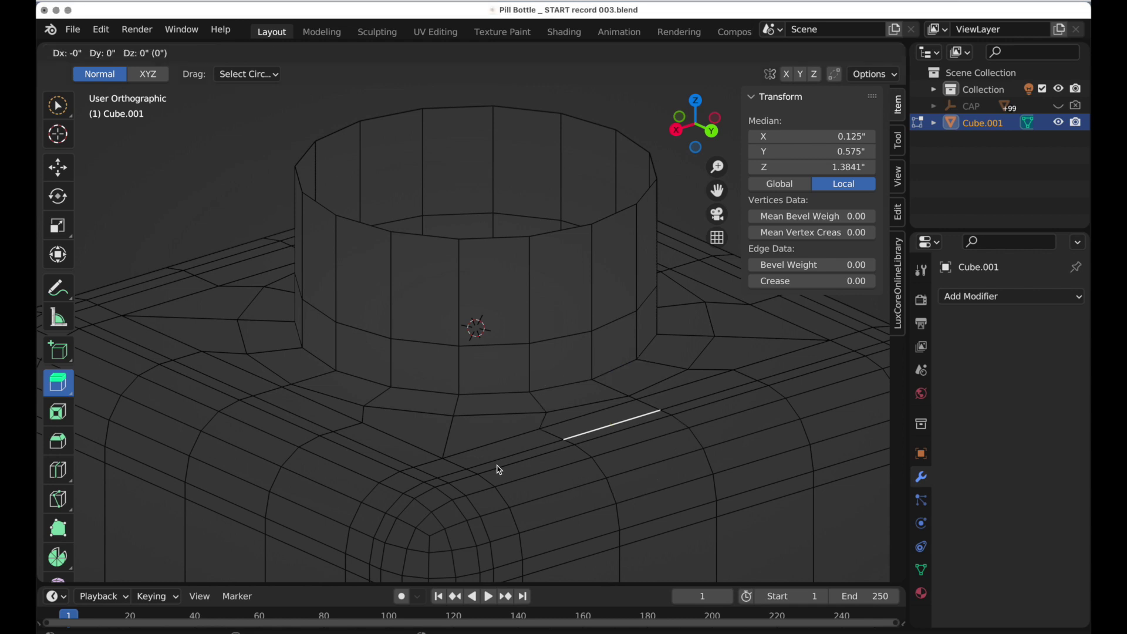
pyautogui.click(496, 470)
pyautogui.moveTo(483, 467); pyautogui.dragTo(645, 405, button='middle')
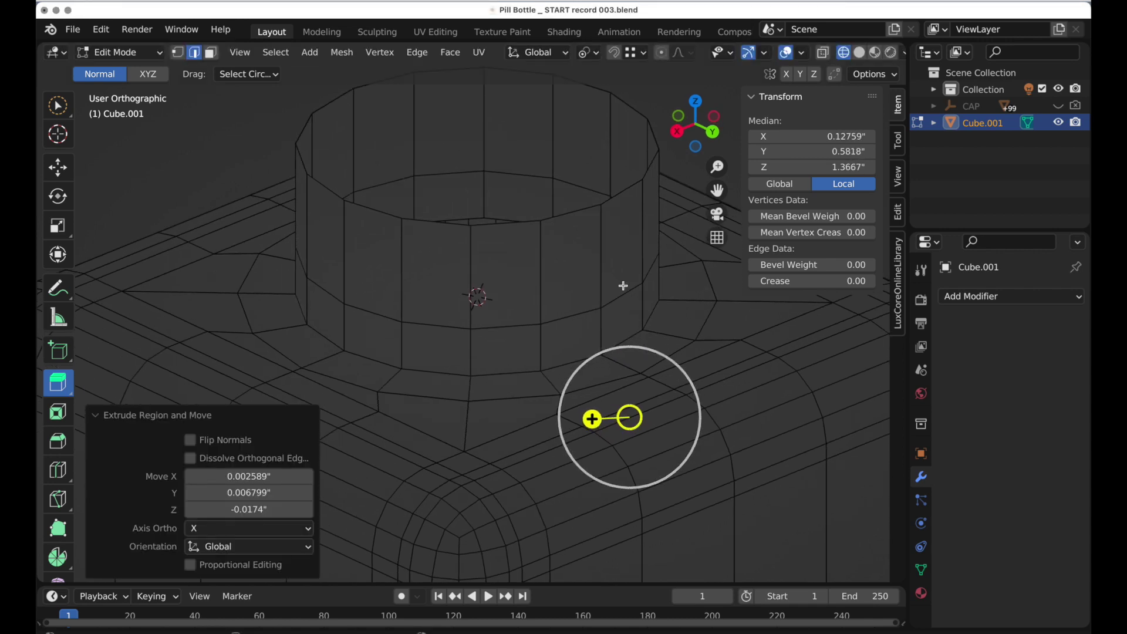
# - Select all four sides of the square edge loop surrounding the neck's base on the box's upper surface
pyautogui.moveTo(498, 448); pyautogui.dragTo(509, 456, button='middle')
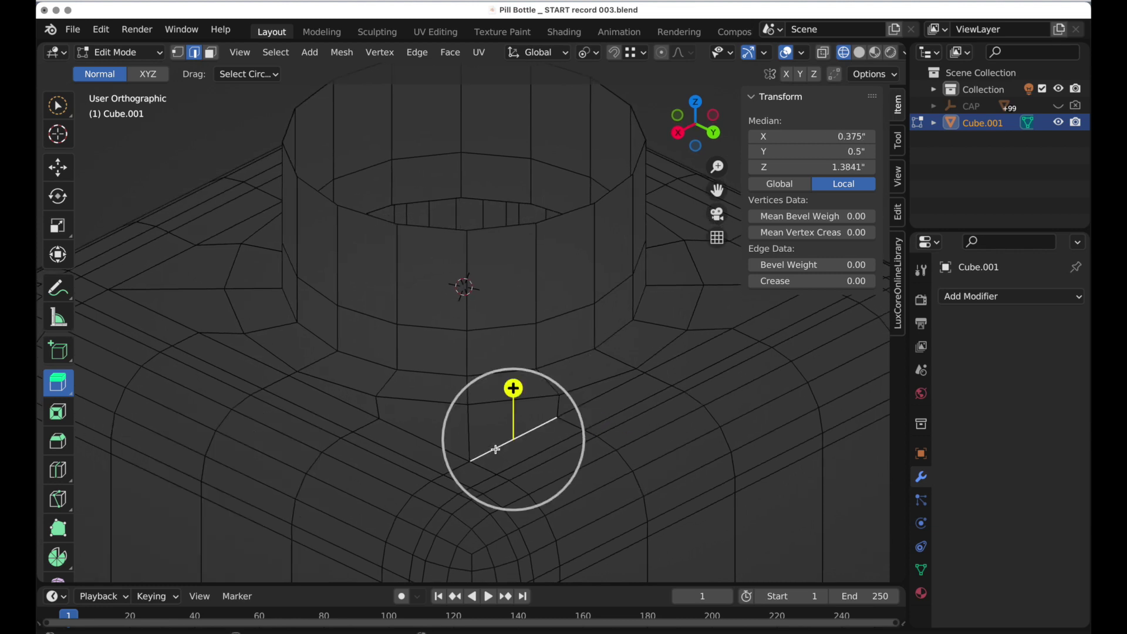
pyautogui.moveTo(514, 439); pyautogui.dragTo(644, 372)
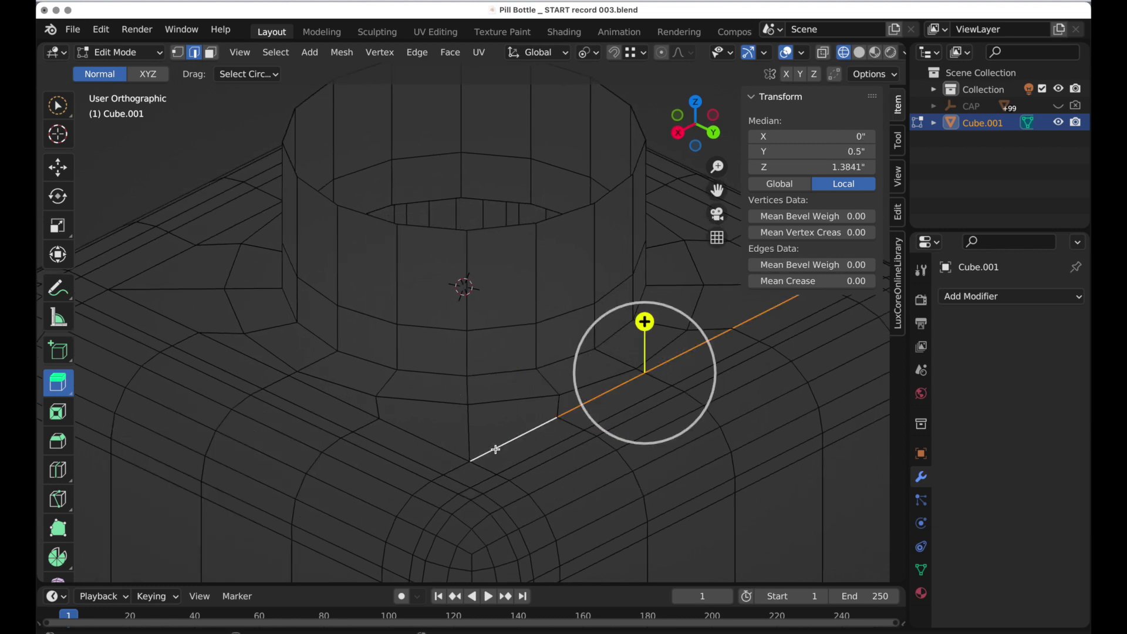
pyautogui.keyDown('alt'); pyautogui.keyDown('shift'); pyautogui.click(449, 453); pyautogui.keyUp('shift'); pyautogui.keyUp('alt')
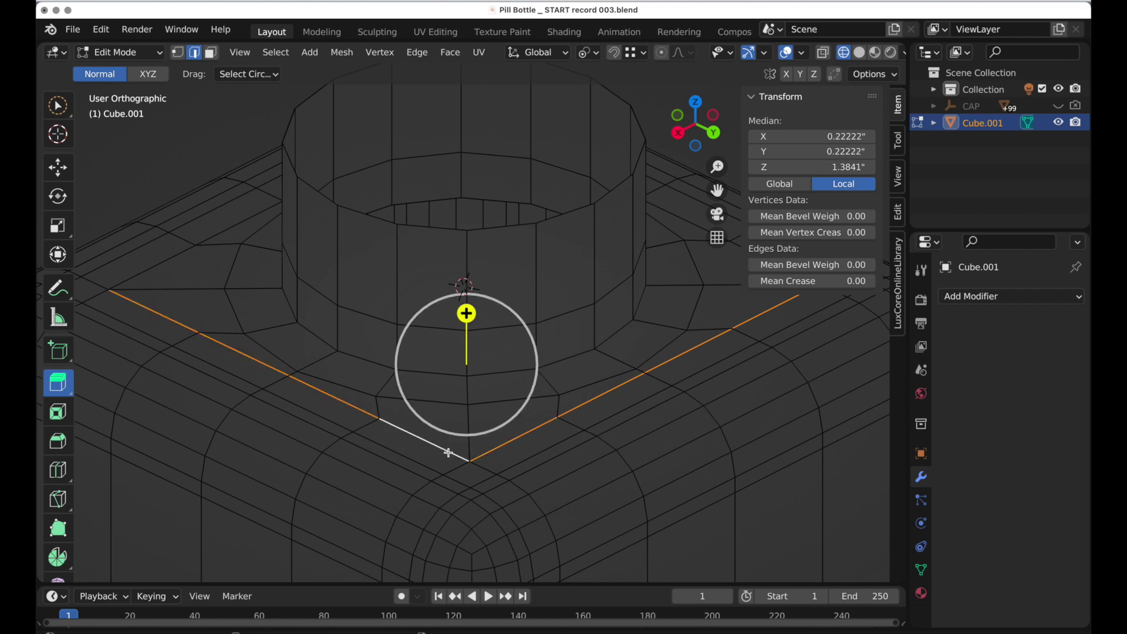
pyautogui.keyDown('alt'); pyautogui.keyDown('shift'); pyautogui.click(175, 257); pyautogui.keyUp('shift'); pyautogui.keyUp('alt')
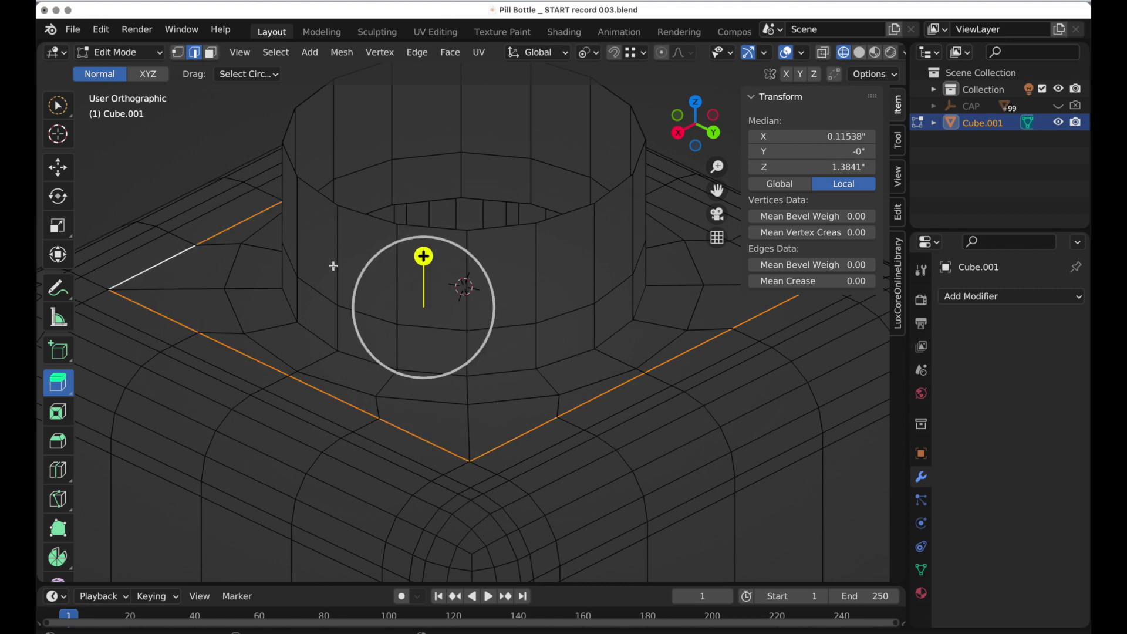
pyautogui.keyDown('shift'); pyautogui.hscroll(5, 648, 344); pyautogui.keyUp('shift')
pyautogui.keyDown('alt'); pyautogui.keyDown('shift'); pyautogui.click(676, 327); pyautogui.keyUp('shift'); pyautogui.keyUp('alt')
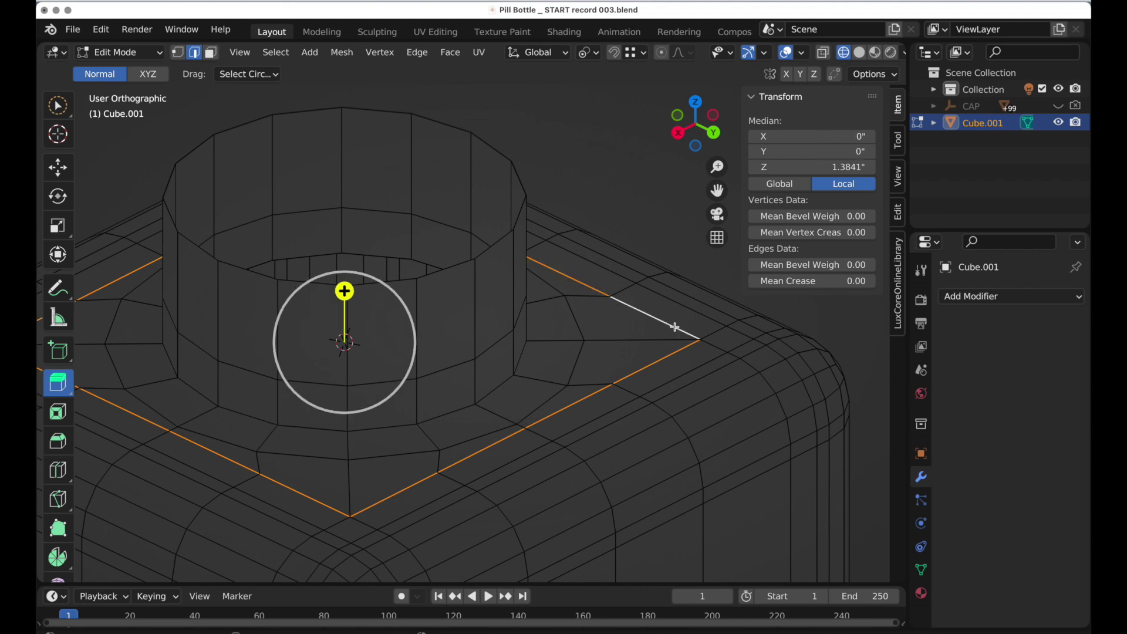
# - Dissolve the selected square edge loop surrounding the neck's base on the box's upper surface
pyautogui.hscroll(-5, 668, 337)
pyautogui.hscroll(-3, 663, 410)
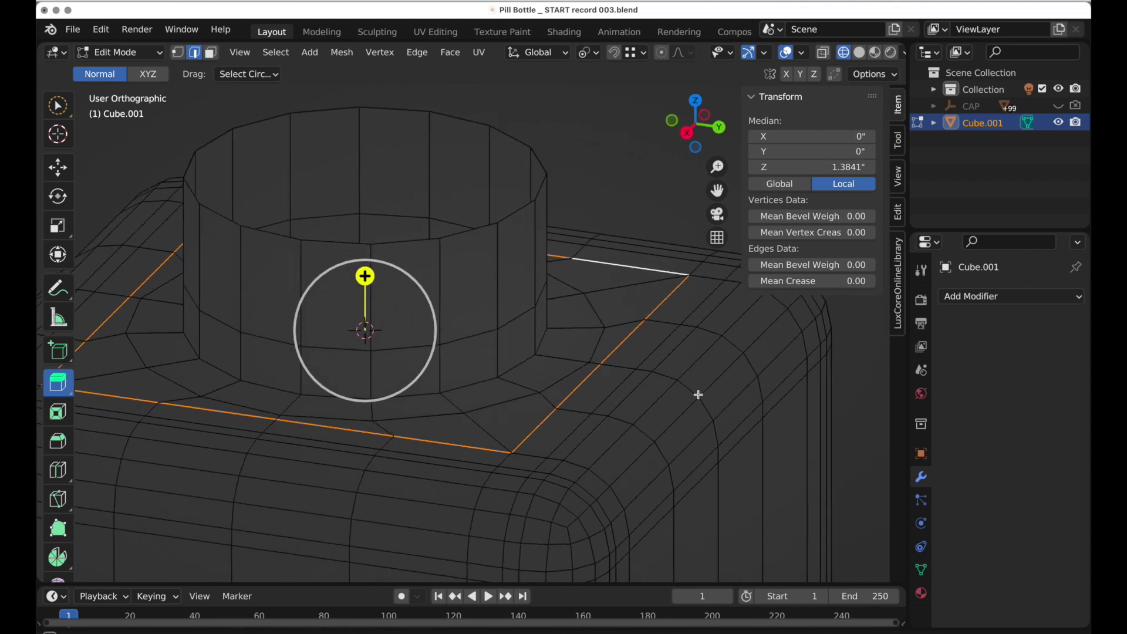
pyautogui.rightClick(633, 338)
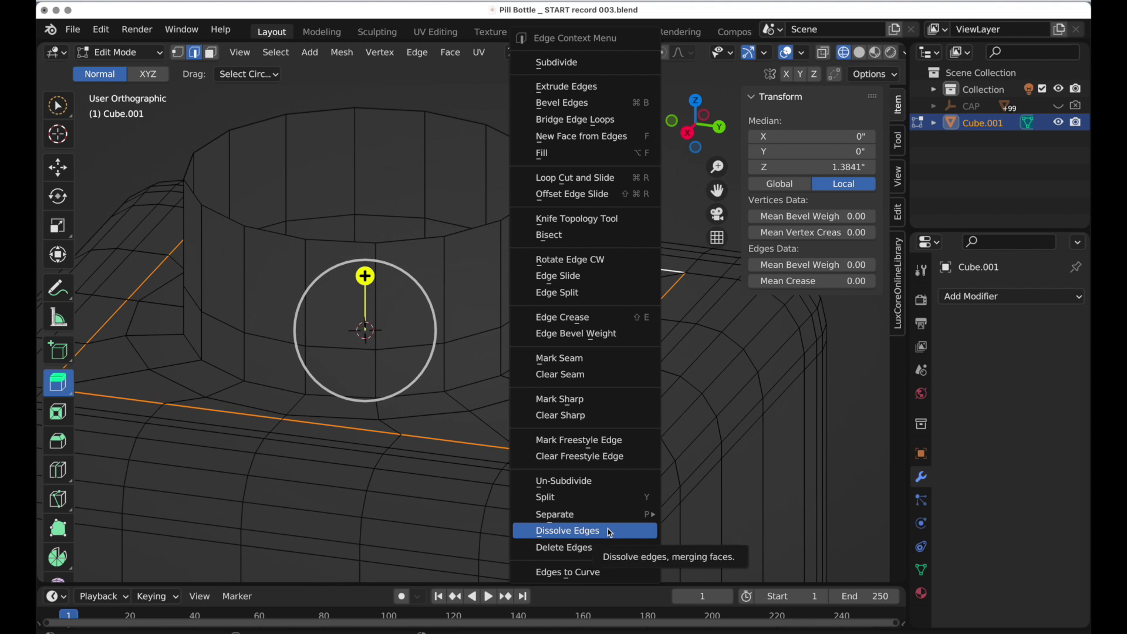
pyautogui.click(610, 532)
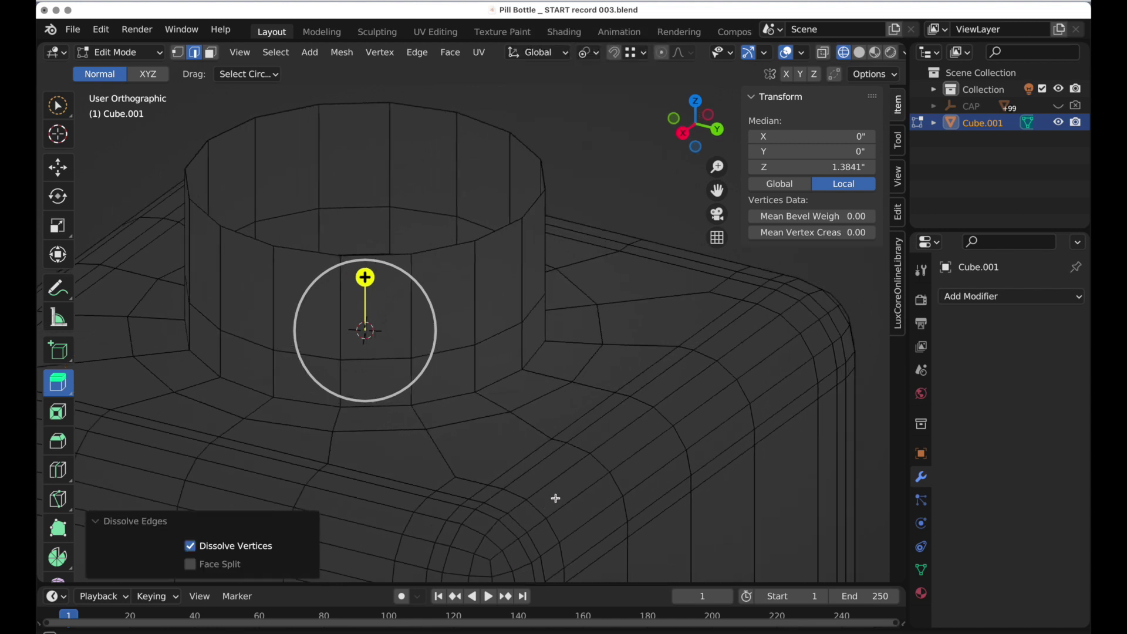
# - Knife-cut two connected edges across the first corner beside the neck, linking the corner vertex to the neighbouring vertices on both sides
pyautogui.scroll(-8, 555, 499)
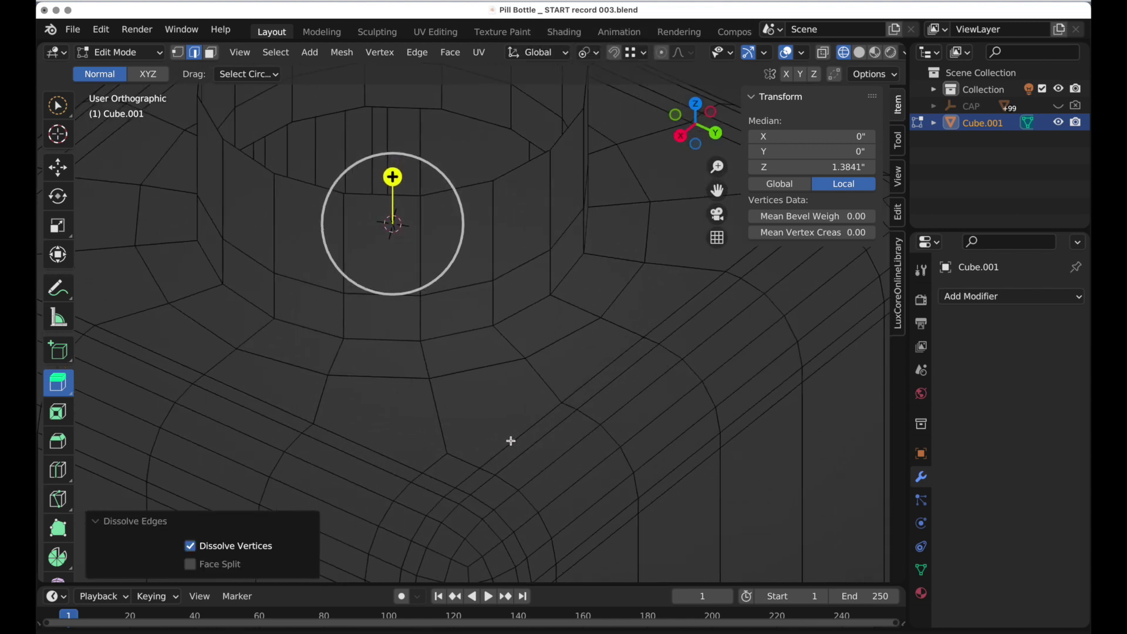
pyautogui.moveTo(511, 441); pyautogui.dragTo(516, 436, button='middle')
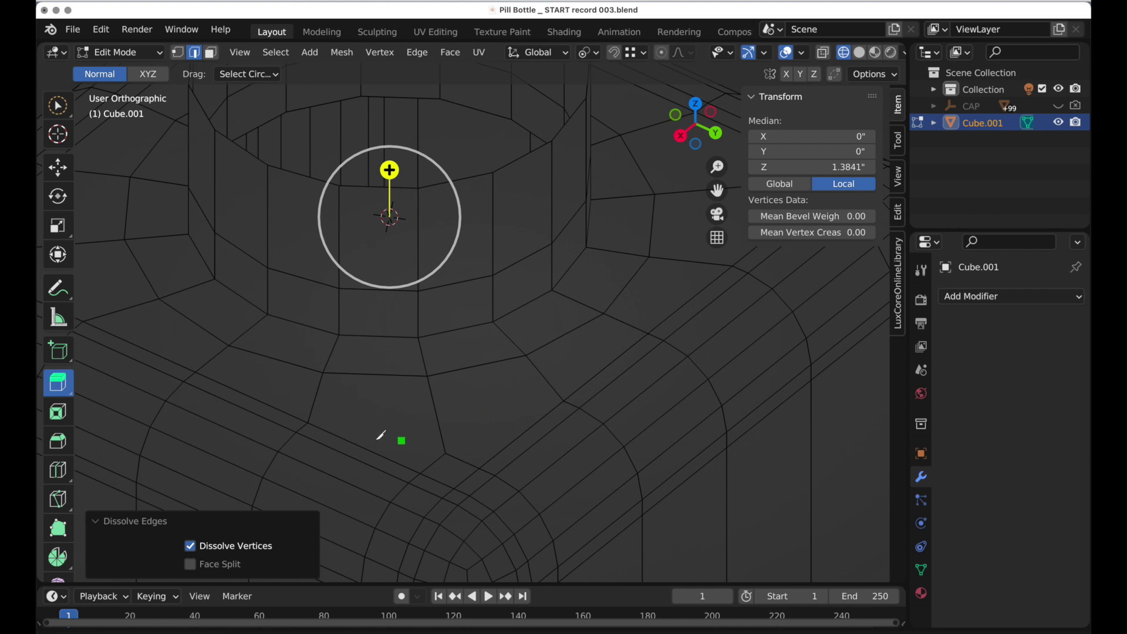
pyautogui.click(308, 422)
pyautogui.click(445, 453)
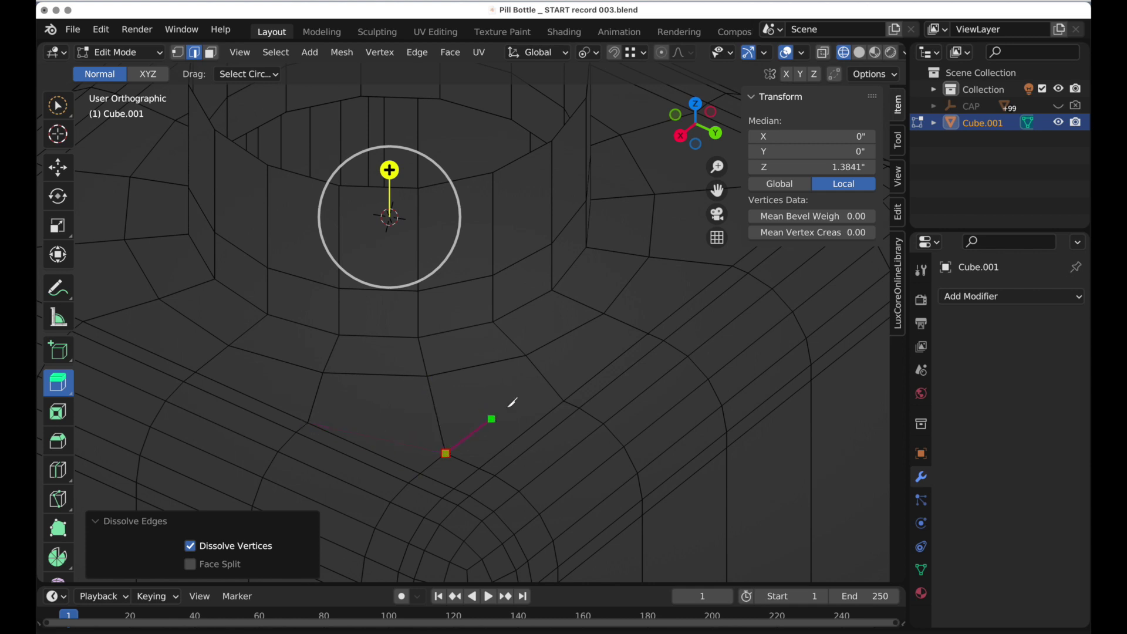
pyautogui.click(564, 401)
pyautogui.press('Return')
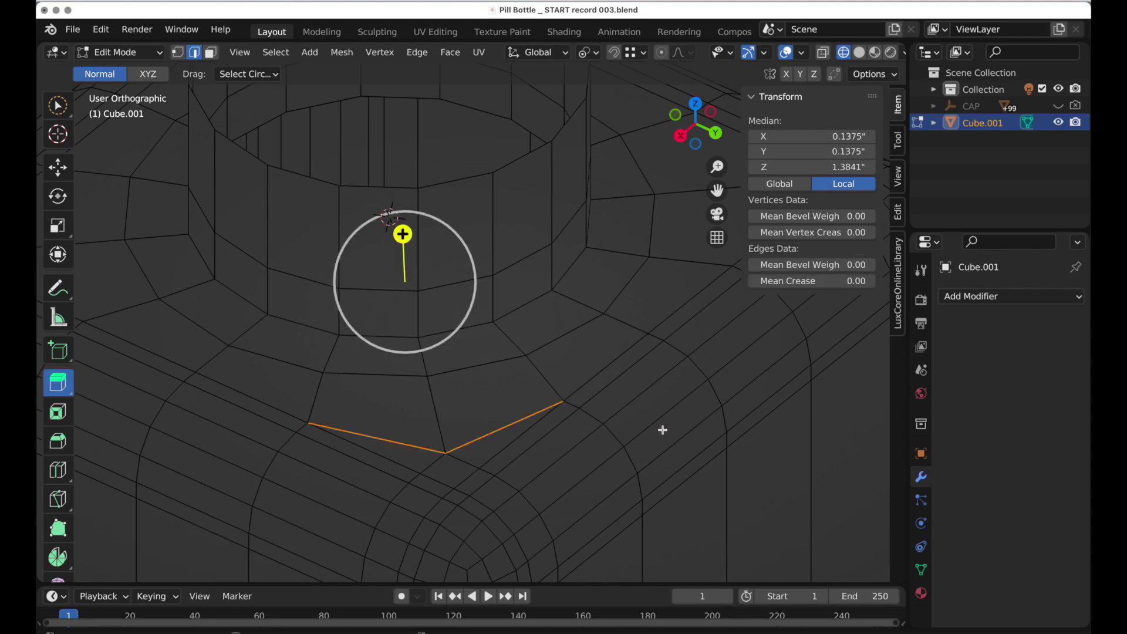
# - Knife-cut the same pair of edges through the corner vertex at the second corner beside the neck
pyautogui.moveTo(666, 431); pyautogui.dragTo(517, 434, button='middle')
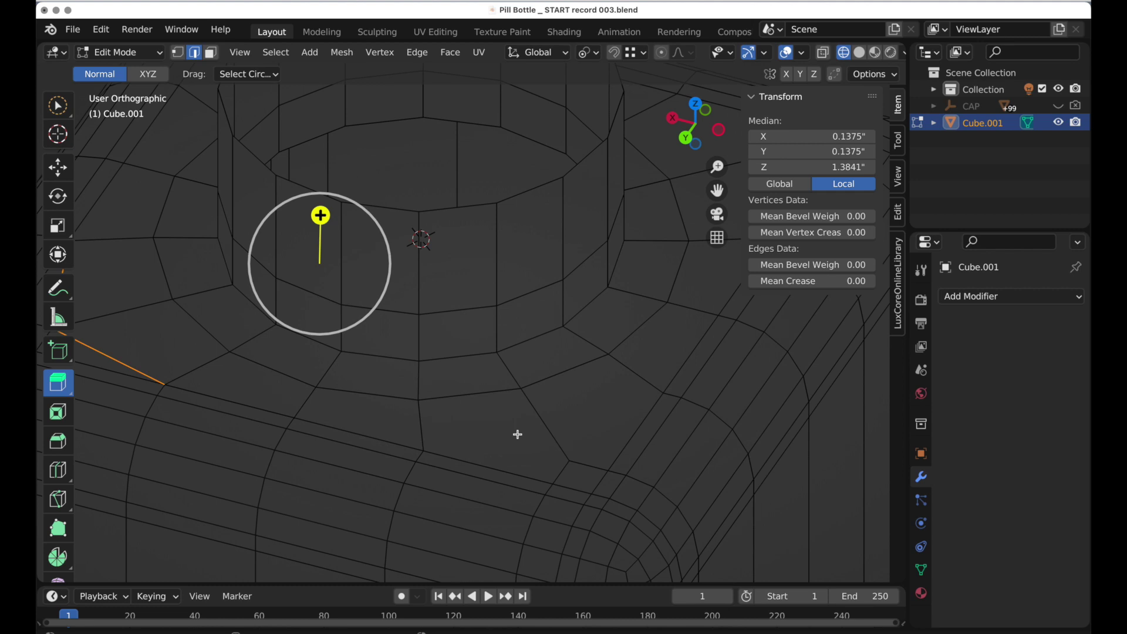
pyautogui.click(424, 451)
pyautogui.click(569, 461)
pyautogui.click(664, 392)
pyautogui.press('Return')
# - Repeat the two-edge knife cut at the third corner beside the neck, joining its three outer vertices
pyautogui.moveTo(670, 403); pyautogui.dragTo(430, 352, button='middle')
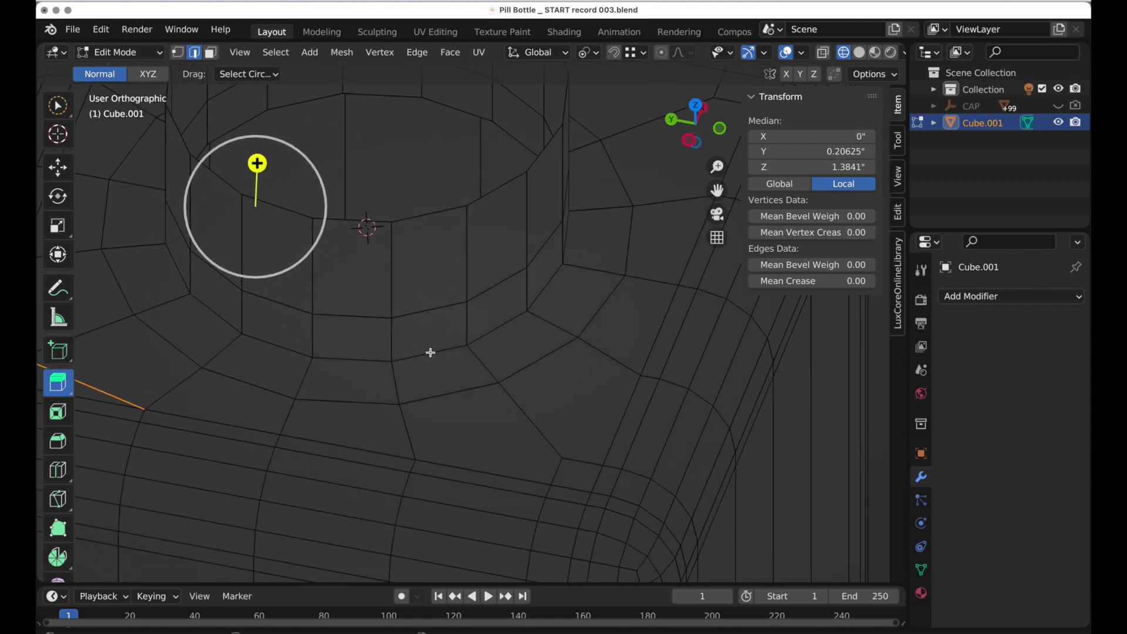
pyautogui.press('k')
pyautogui.click(416, 459)
pyautogui.click(562, 458)
pyautogui.click(641, 374)
pyautogui.press('Return')
# - Knife-cut the remaining fourth corner beside the neck with two edges meeting at its corner vertex
pyautogui.moveTo(663, 414); pyautogui.dragTo(531, 381, button='middle')
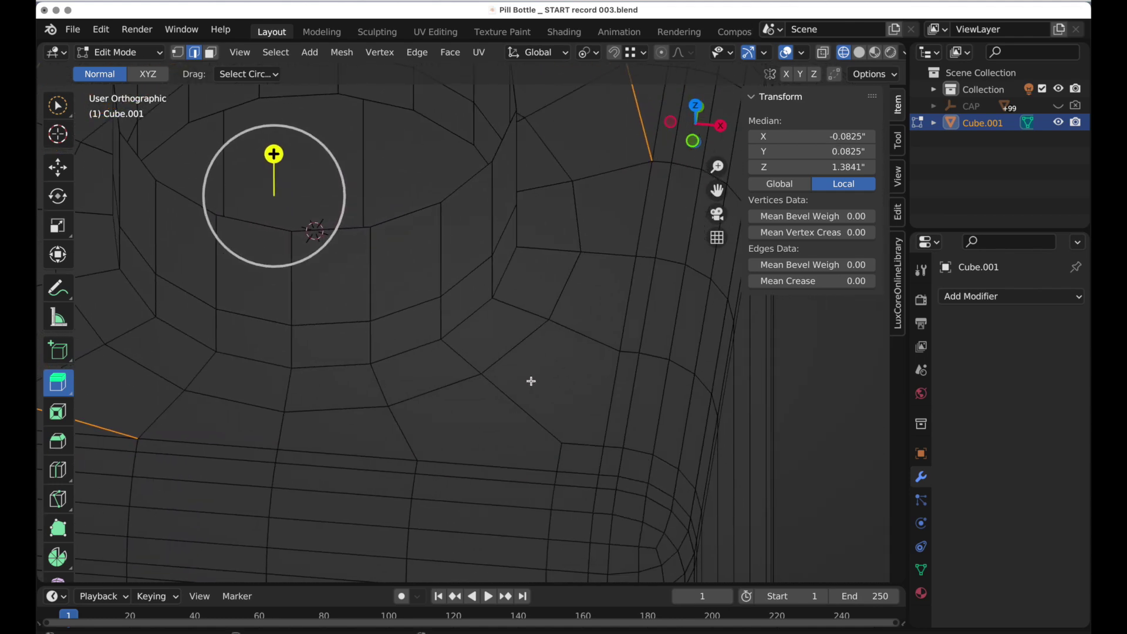
pyautogui.click(418, 460)
pyautogui.click(558, 439)
pyautogui.press('Return')
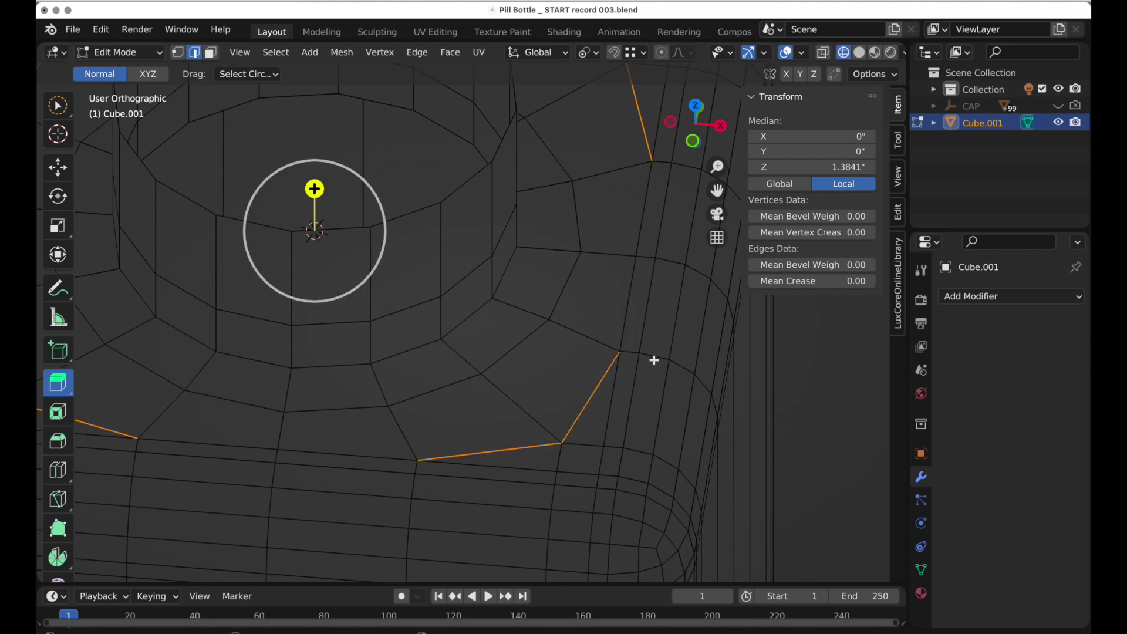
# - Activate the Move tool and, in face selection mode, select both neck wall face loops and the flat face ring around the base
pyautogui.moveTo(651, 378); pyautogui.dragTo(572, 395, button='middle')
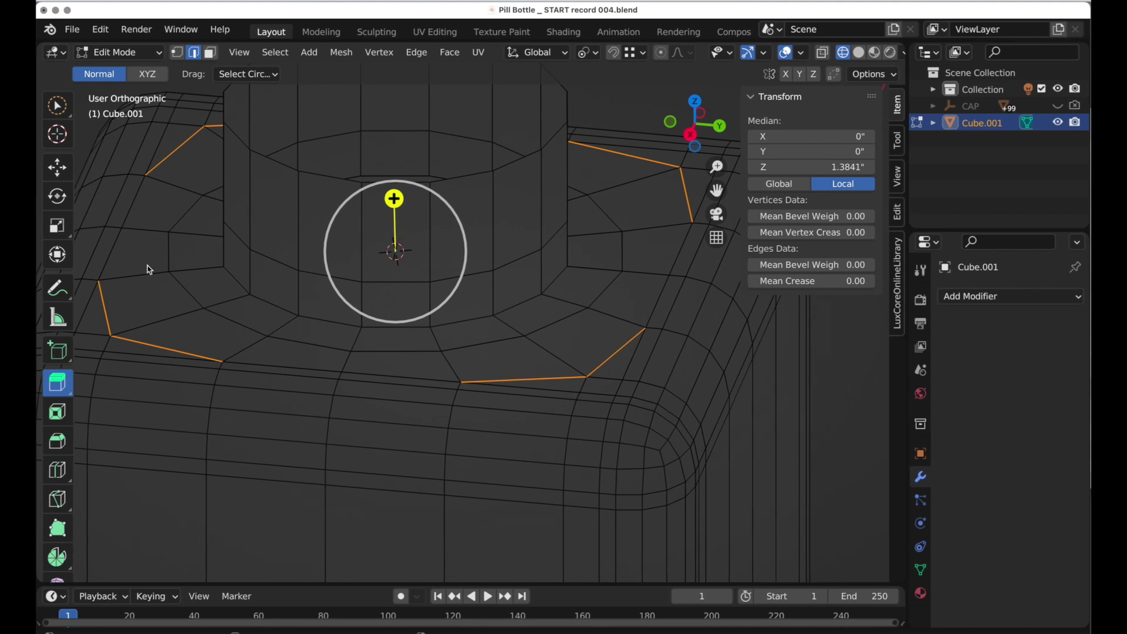
pyautogui.click(57, 168)
pyautogui.moveTo(379, 359); pyautogui.dragTo(330, 429, button='middle')
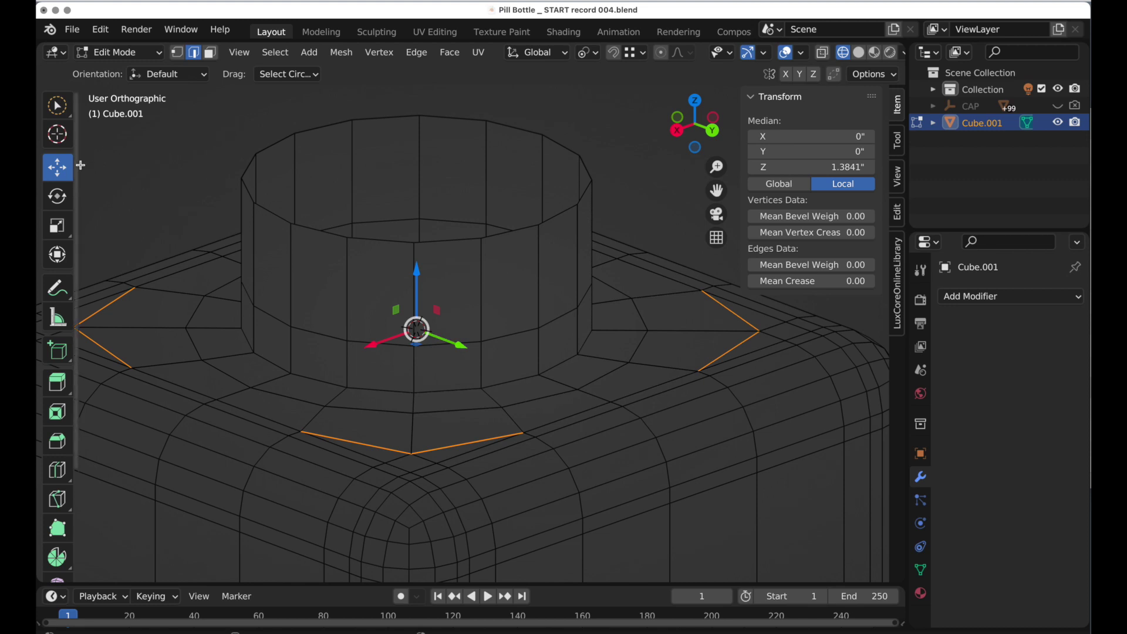
pyautogui.click(212, 53)
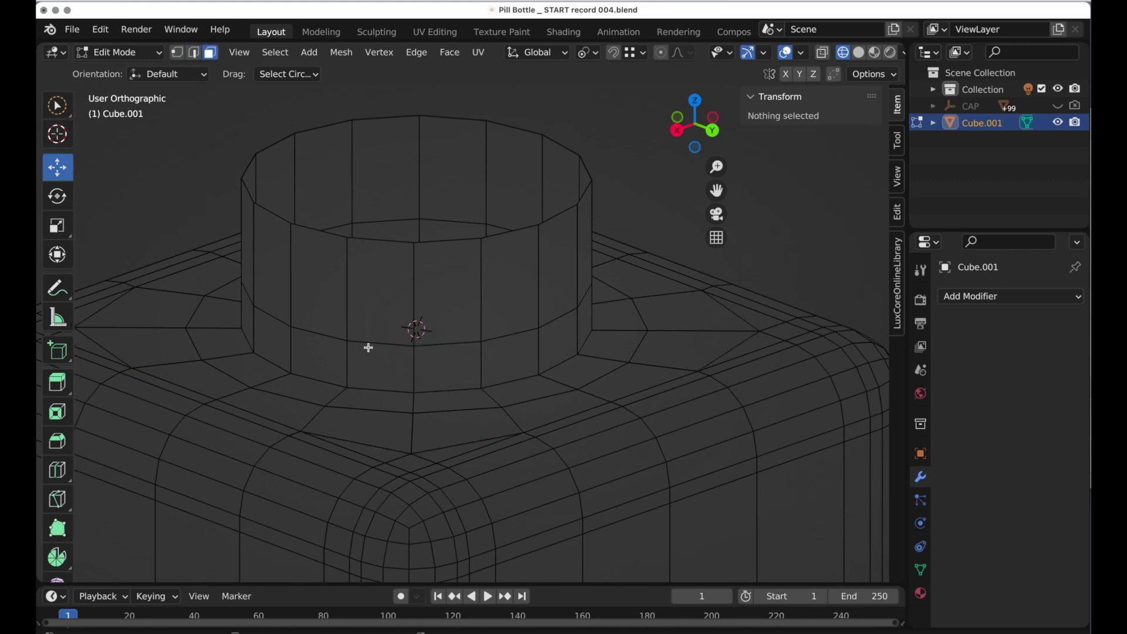
pyautogui.keyDown('alt'); pyautogui.click(351, 284); pyautogui.keyUp('alt')
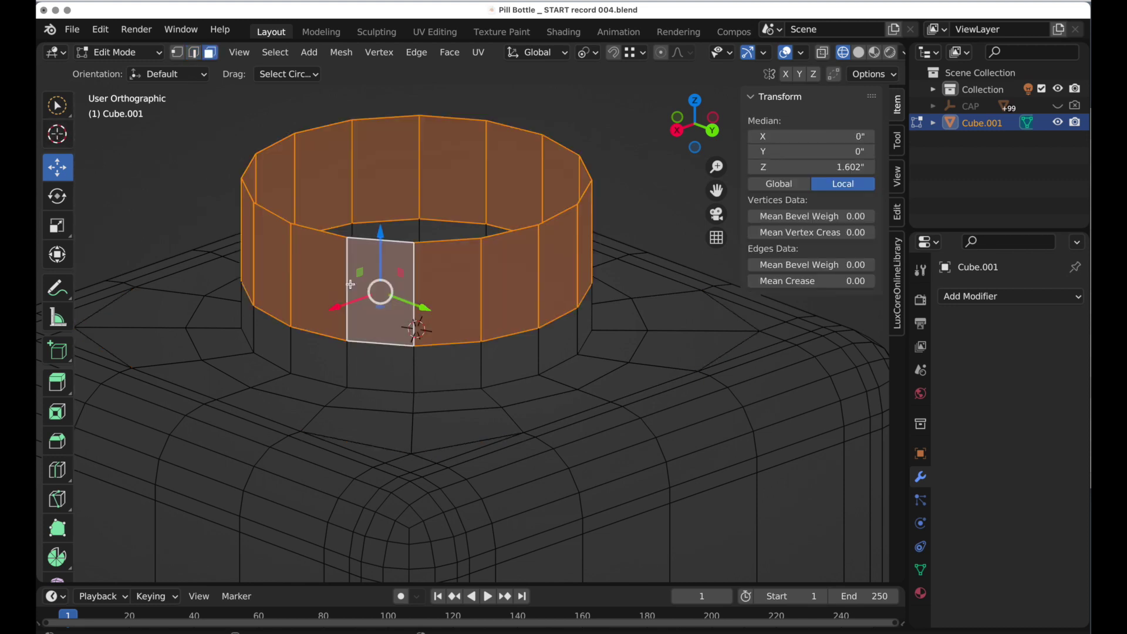
pyautogui.keyDown('alt'); pyautogui.keyDown('shift'); pyautogui.click(348, 360); pyautogui.keyUp('shift'); pyautogui.keyUp('alt')
pyautogui.keyDown('alt'); pyautogui.keyDown('shift'); pyautogui.click(336, 397); pyautogui.keyUp('shift'); pyautogui.keyUp('alt')
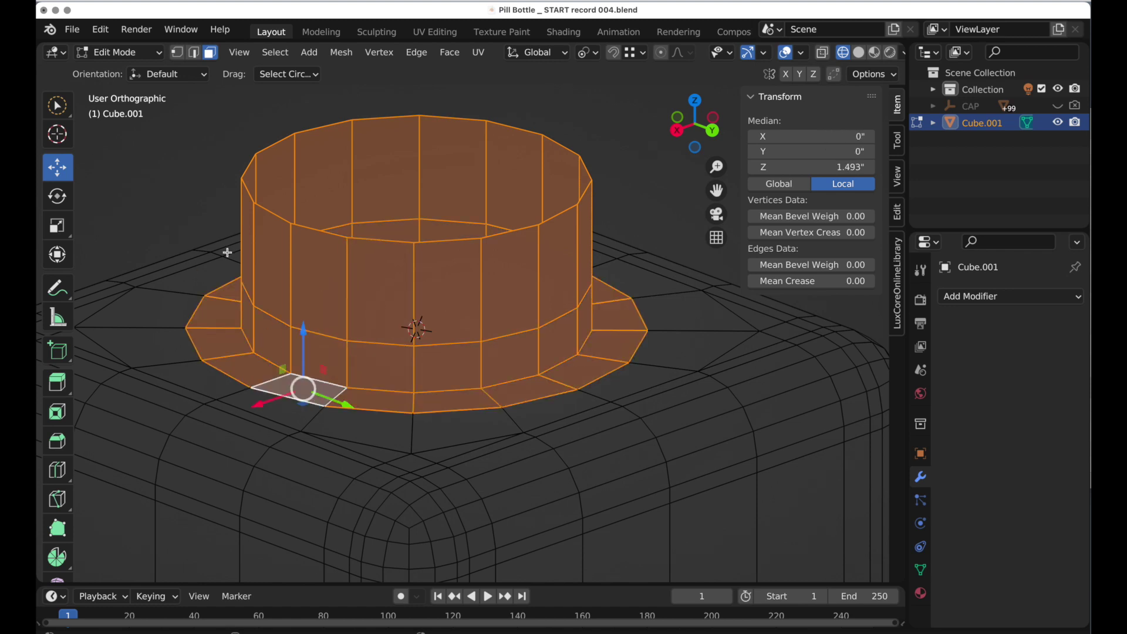
# - Set the pivot point to 3D Cursor and scale the selected neck faces up by about 1.149
pyautogui.moveTo(467, 279); pyautogui.dragTo(460, 329, button='middle')
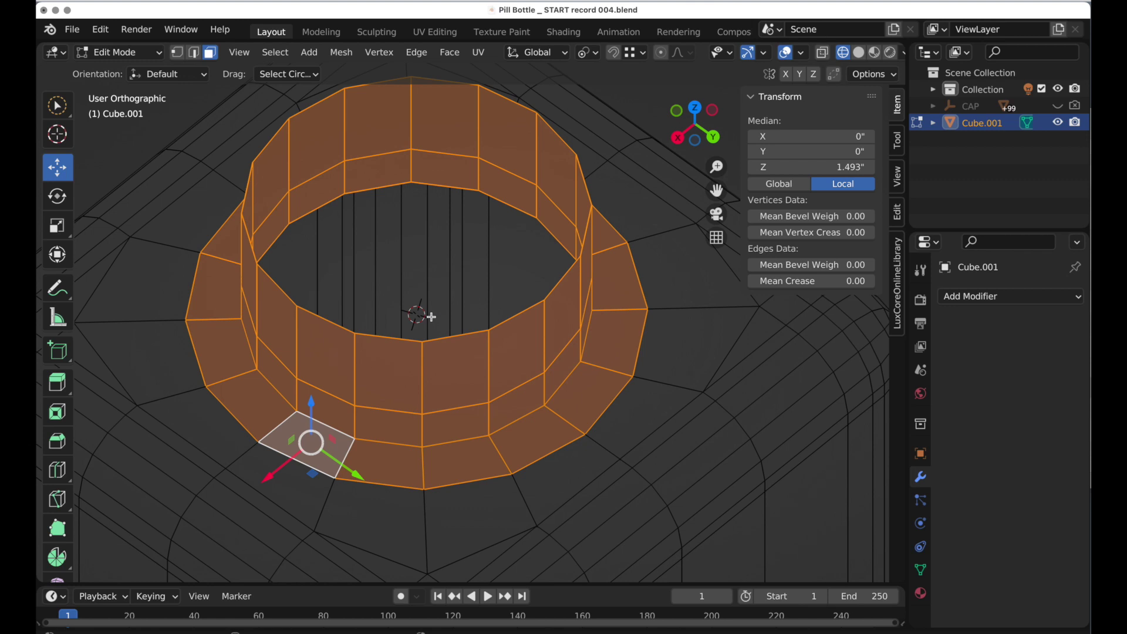
pyautogui.press('.')
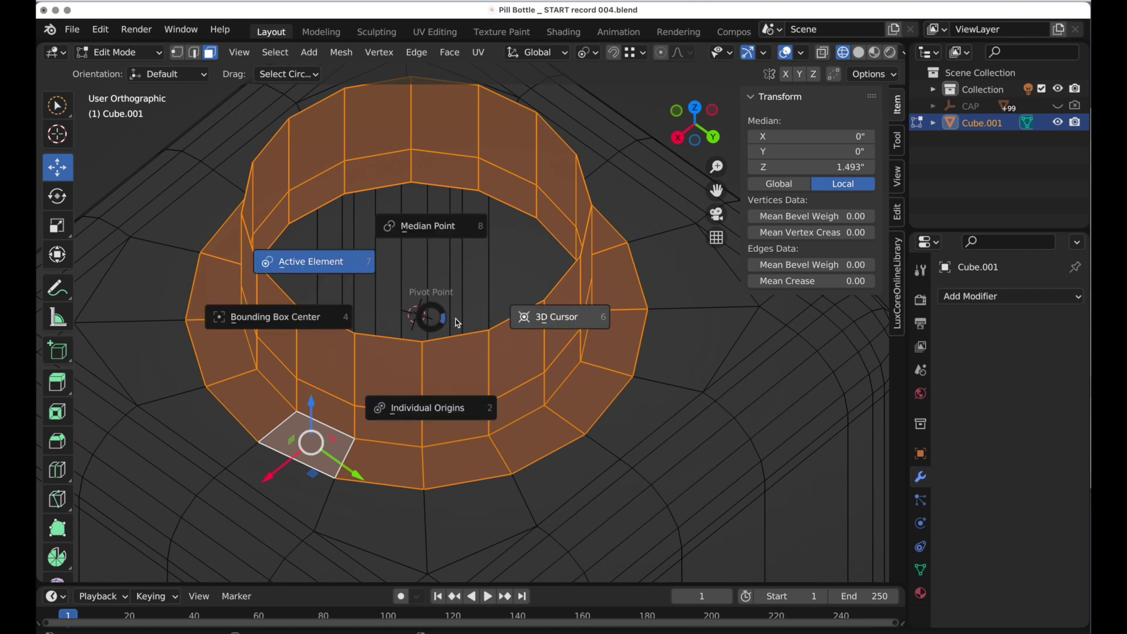
pyautogui.click(540, 323)
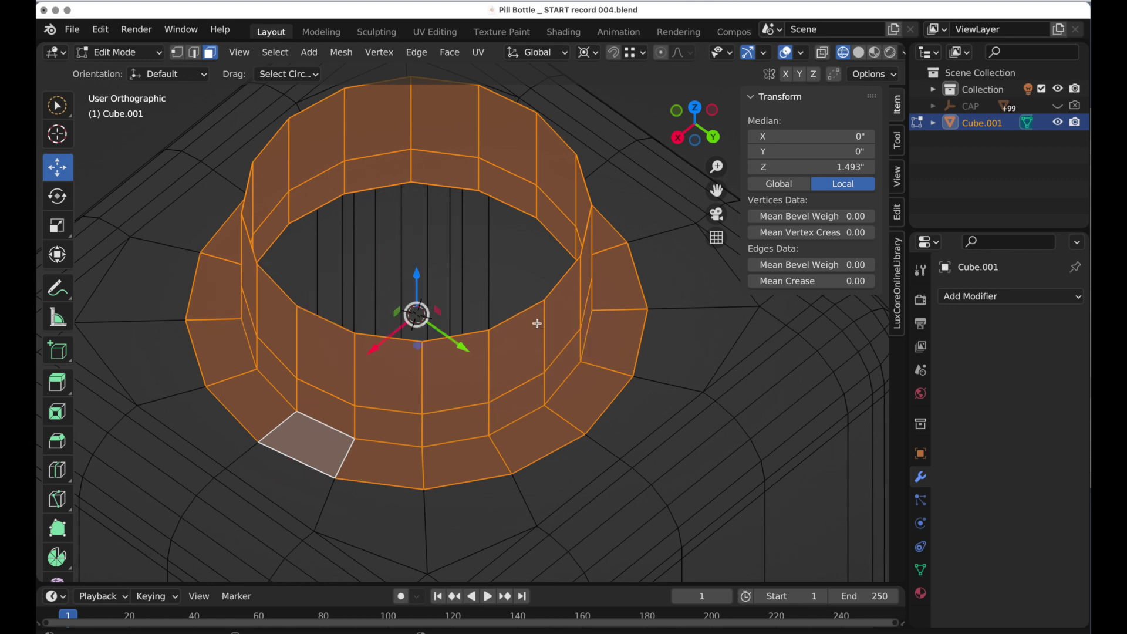
pyautogui.moveTo(523, 440); pyautogui.dragTo(518, 390, button='middle')
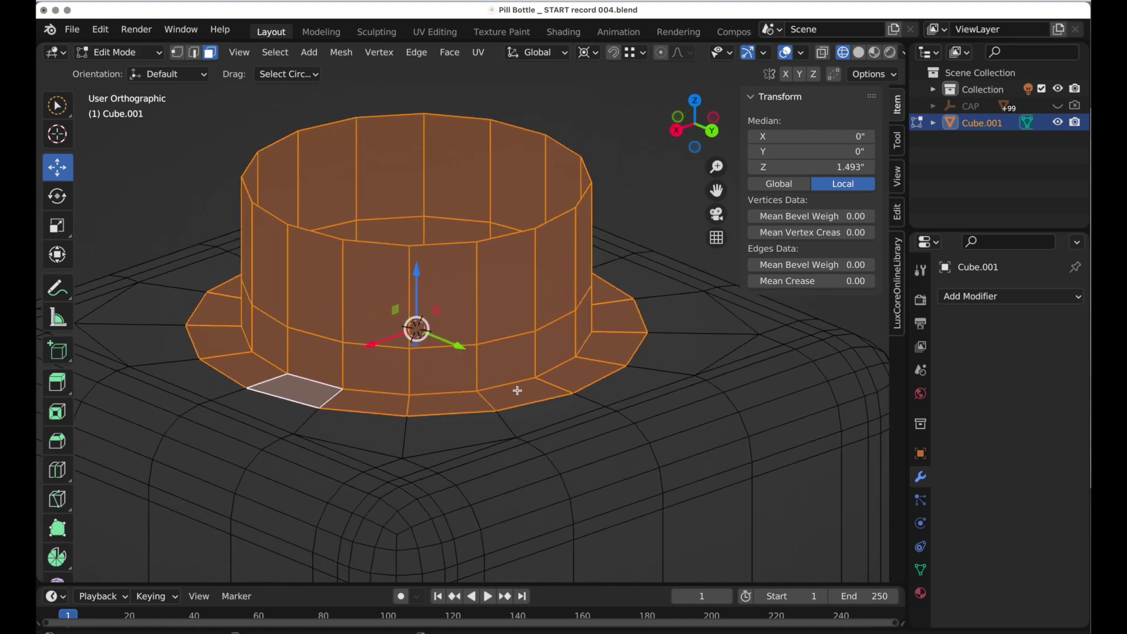
pyautogui.press('s')
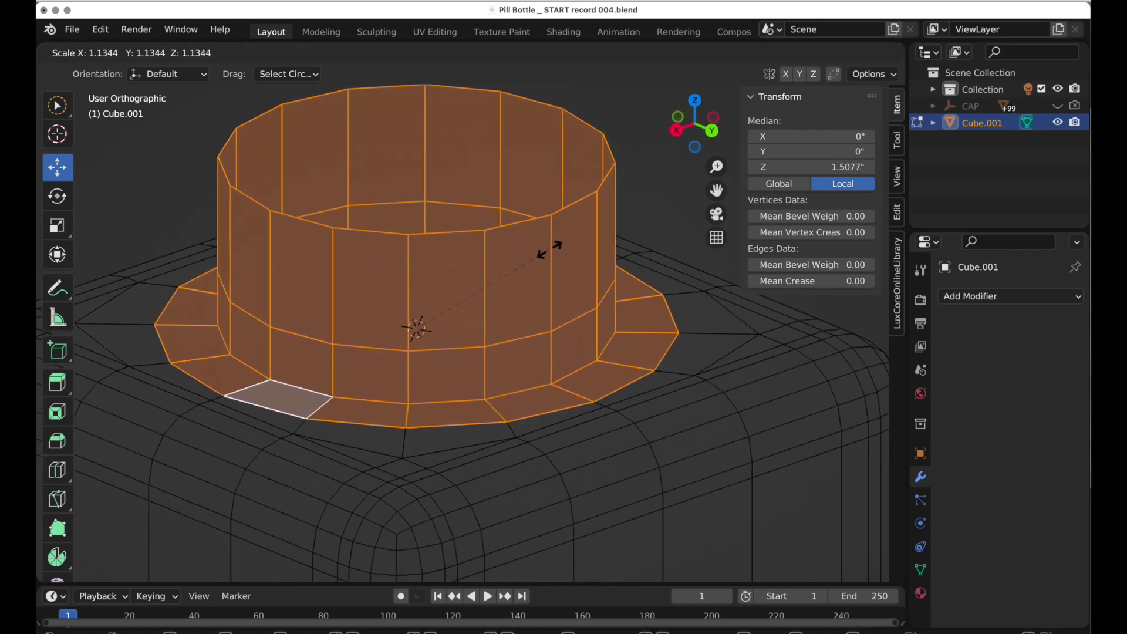
pyautogui.click(549, 248)
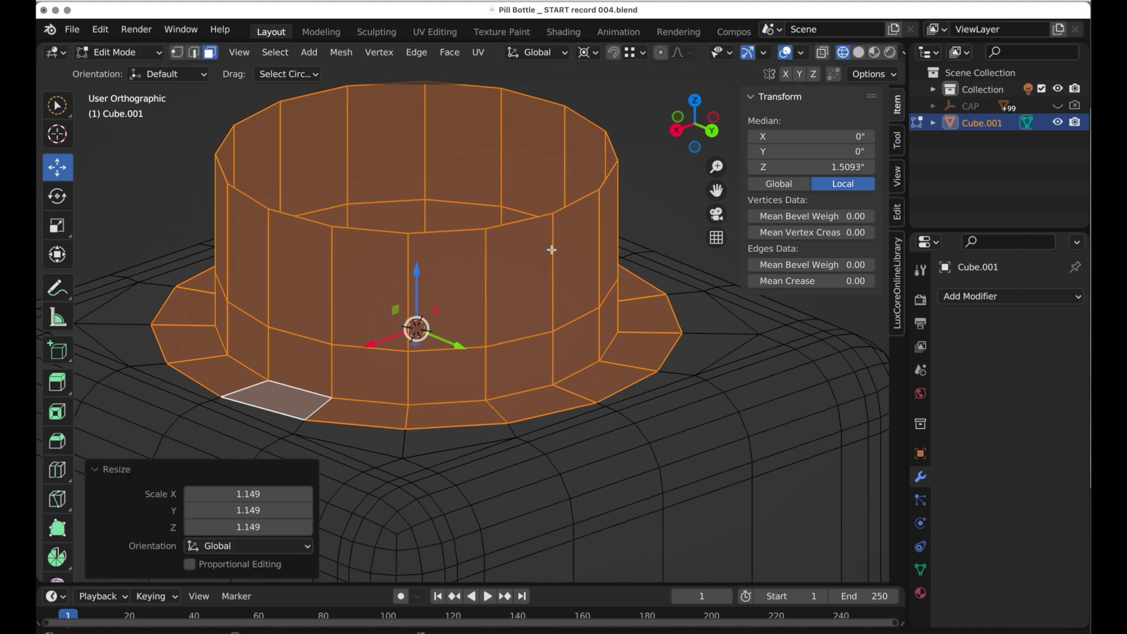
# - Scale the selected neck and base ring up again by about 1.05, bringing the ring closer to the surrounding cut edges
pyautogui.moveTo(554, 346); pyautogui.dragTo(513, 385, button='middle')
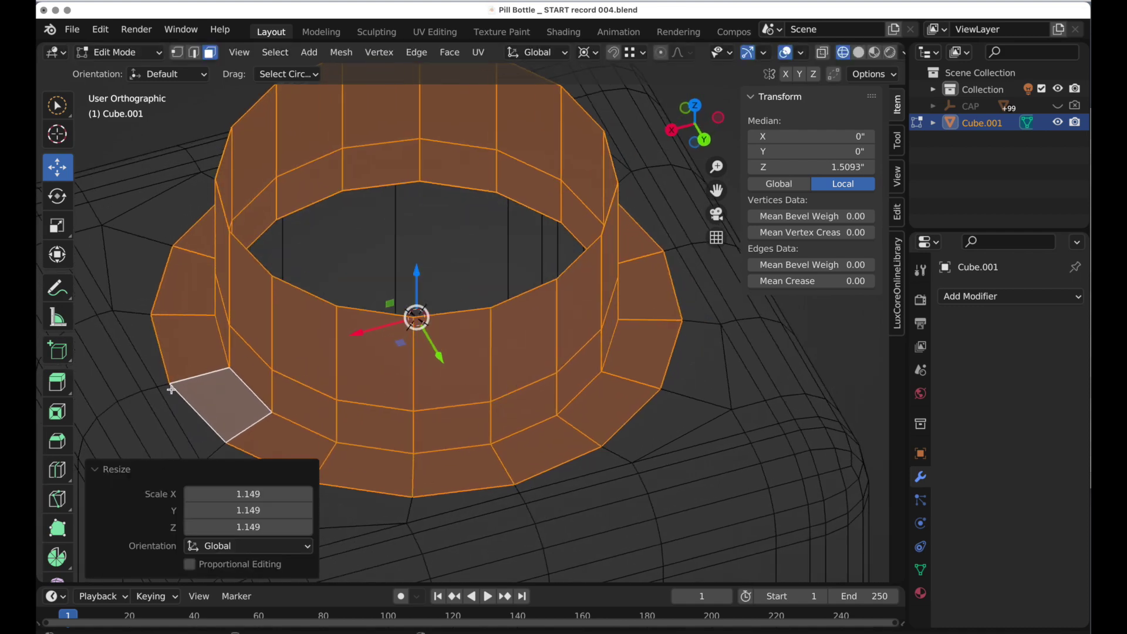
pyautogui.moveTo(171, 387); pyautogui.dragTo(335, 292, button='middle')
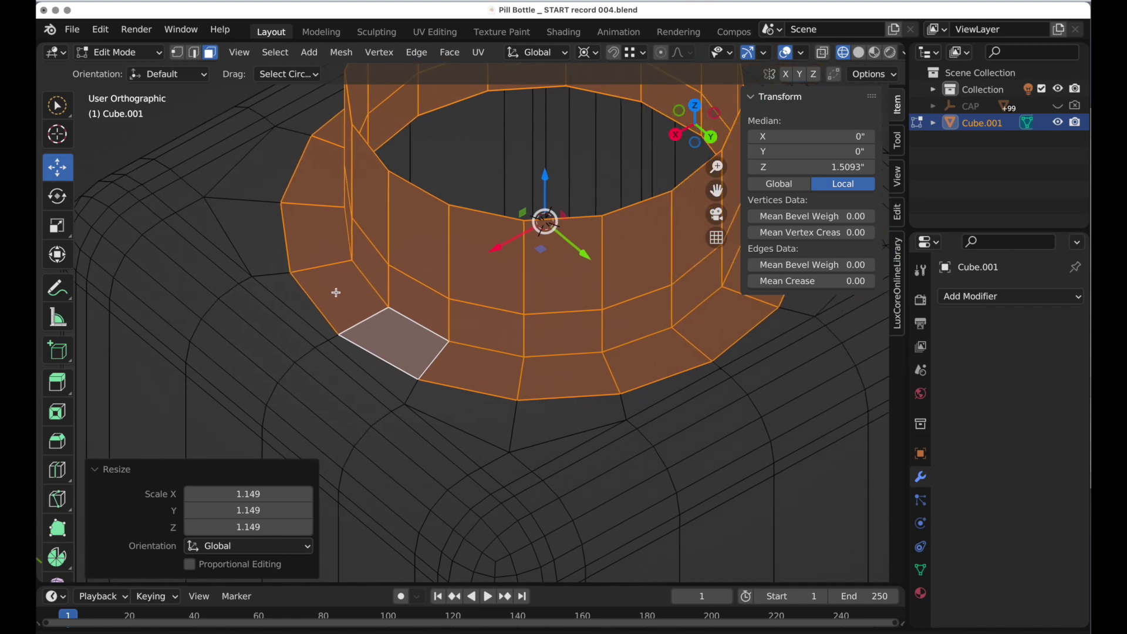
pyautogui.scroll(7, 350, 352)
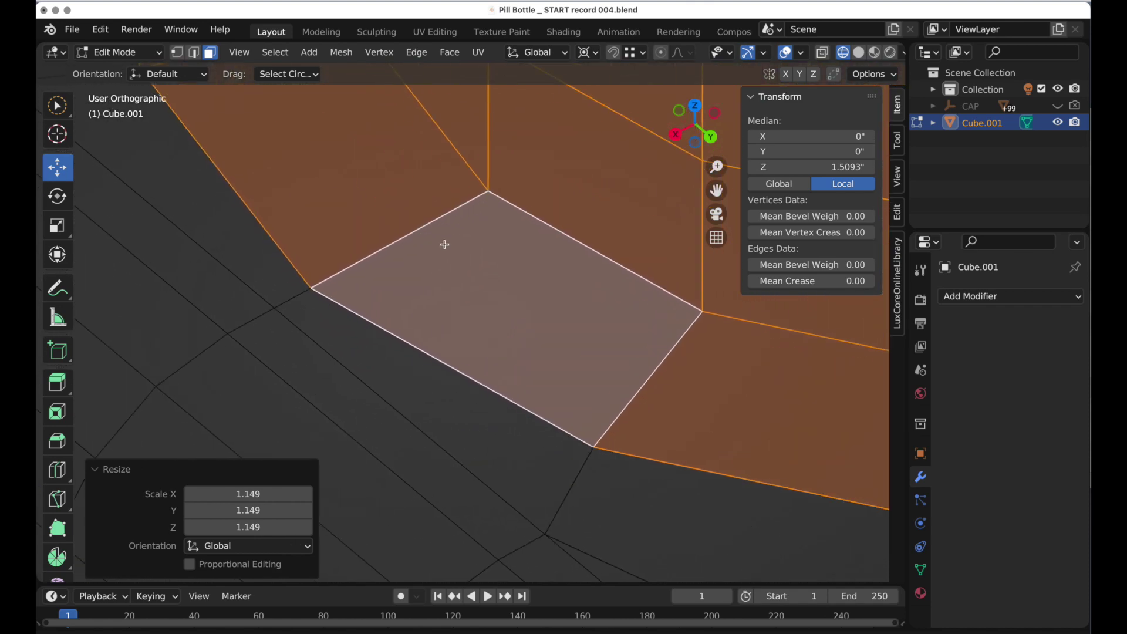
pyautogui.scroll(2, 447, 244)
pyautogui.press('s')
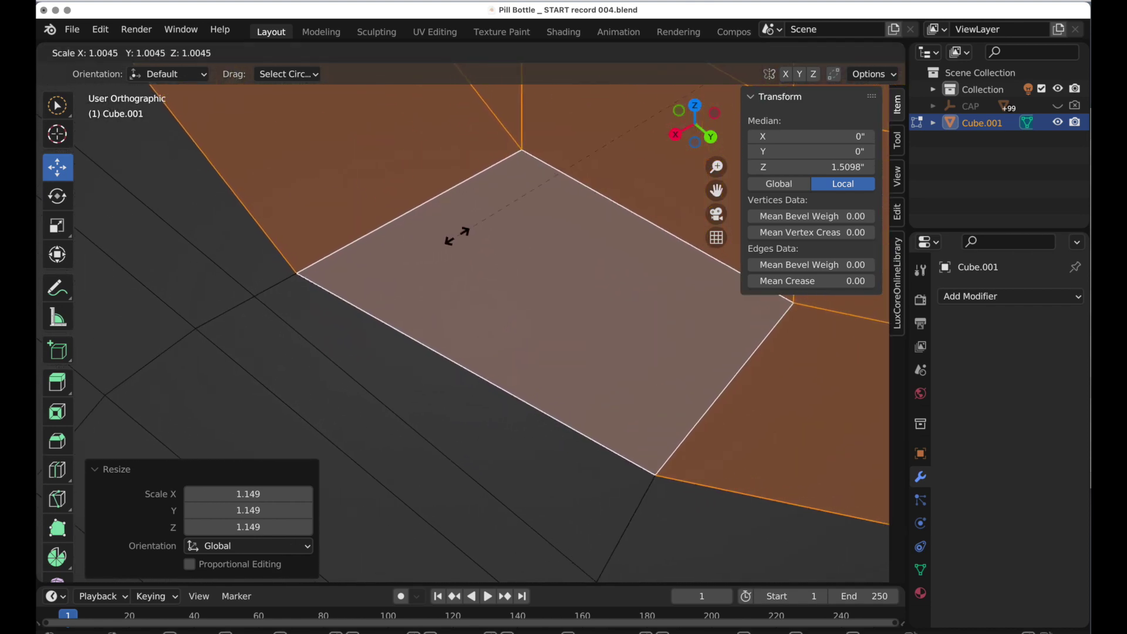
pyautogui.click(419, 253)
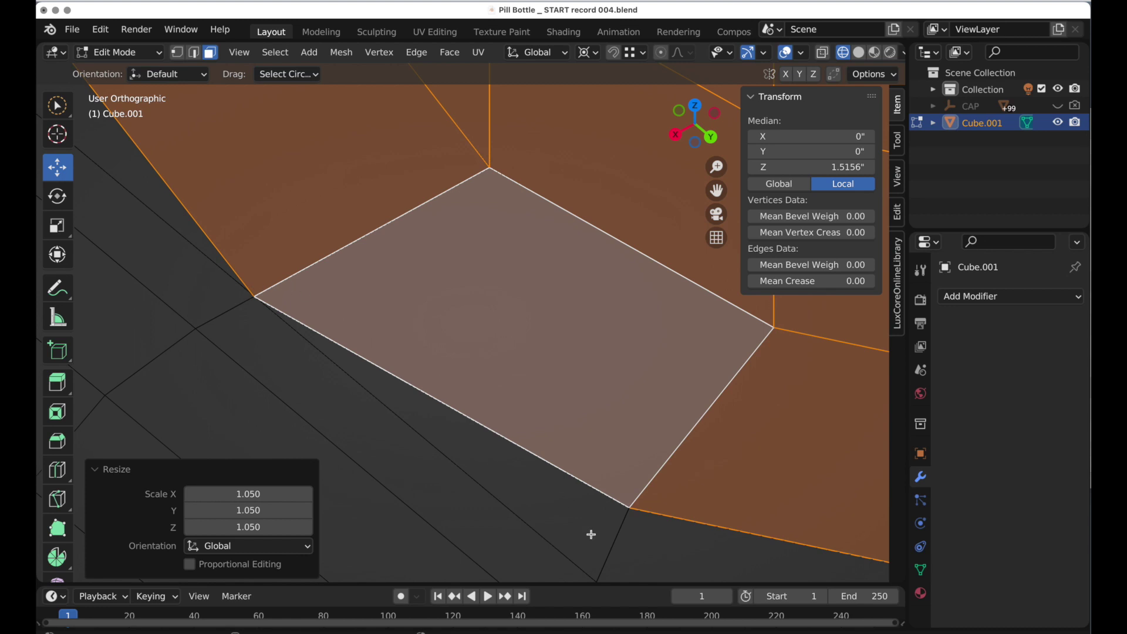
# - Add the outer face loop around the base ring to the selection and merge the vertices by distance in vertex selection mode
pyautogui.click(618, 543)
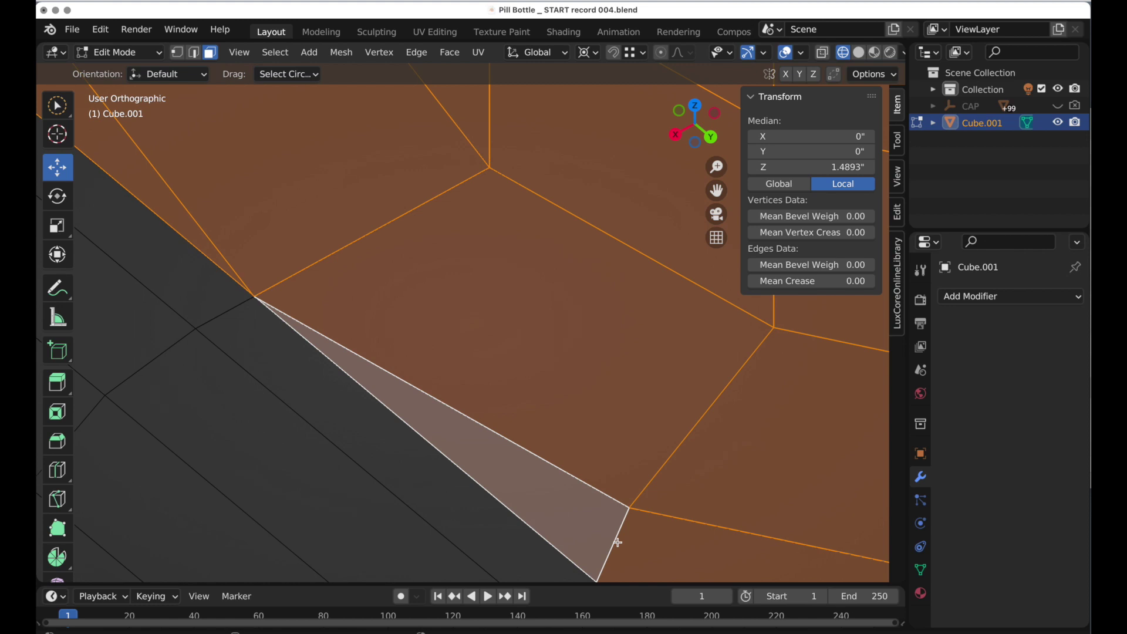
pyautogui.click(176, 52)
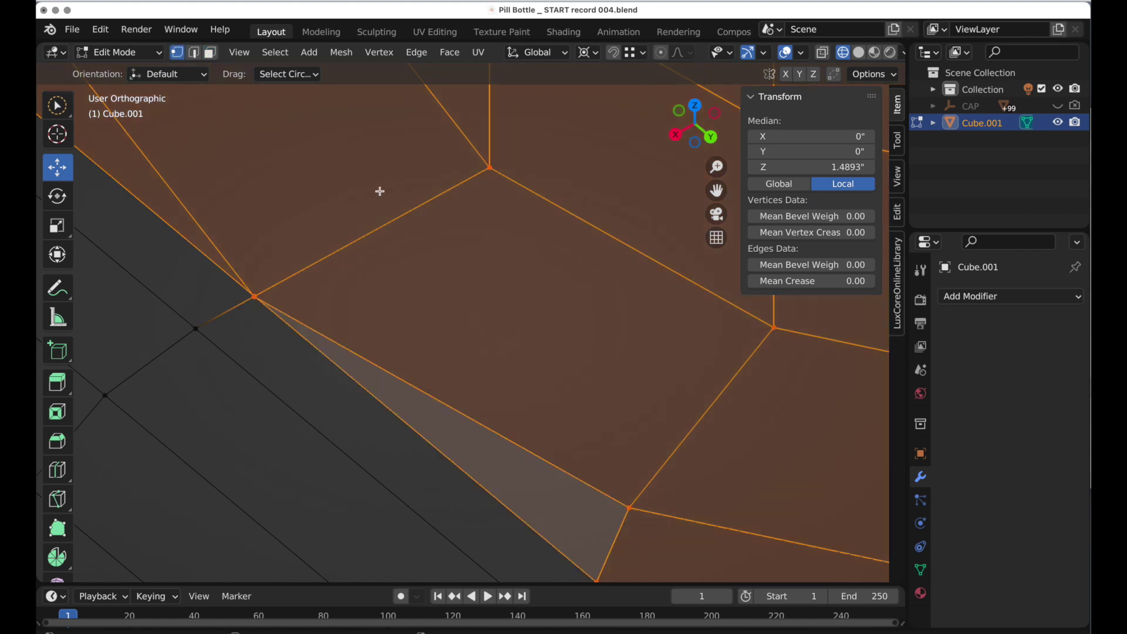
pyautogui.rightClick(421, 200)
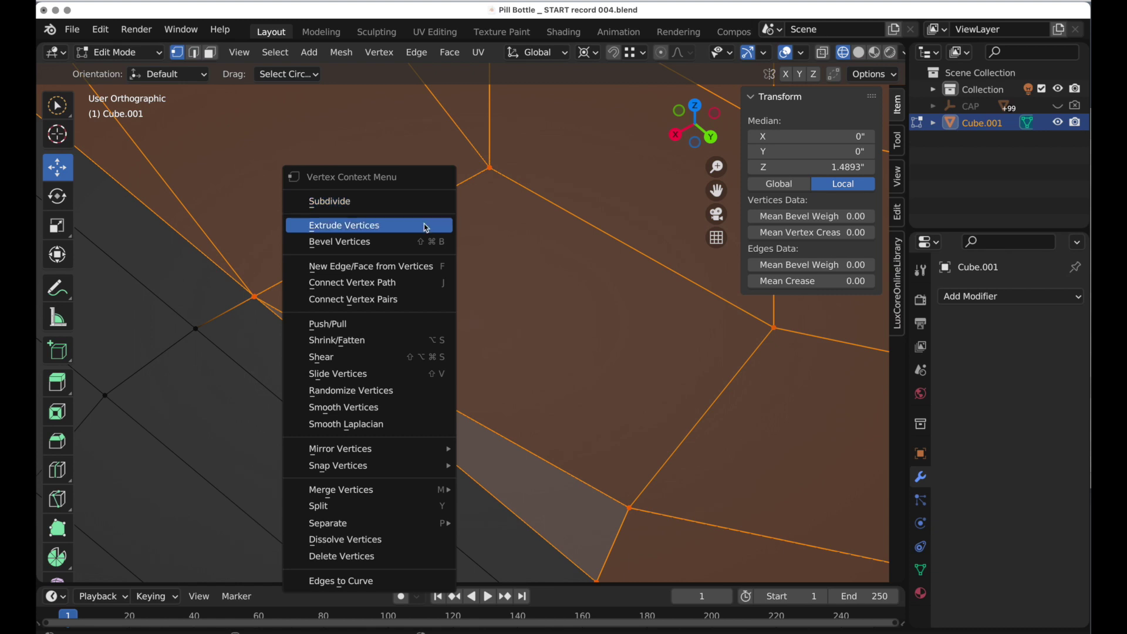
pyautogui.moveTo(432, 490)
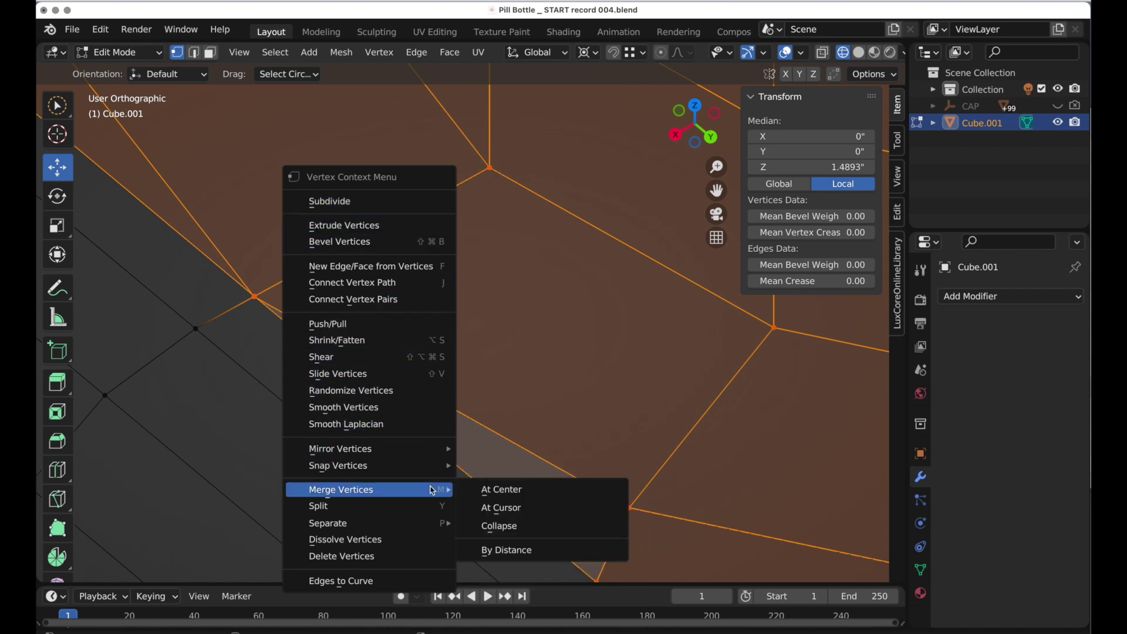
pyautogui.click(503, 550)
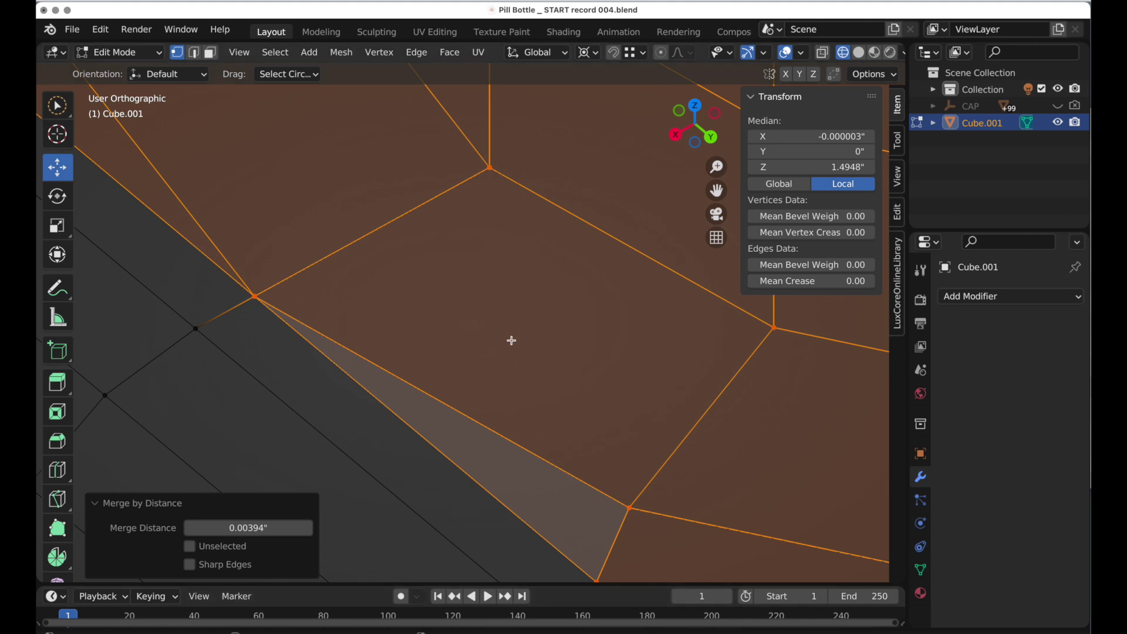
# - From the back view with X-ray on, clear the selection and box-select all vertices of the bottle's shoulder, from the neck base down
pyautogui.scroll(-10, 509, 341)
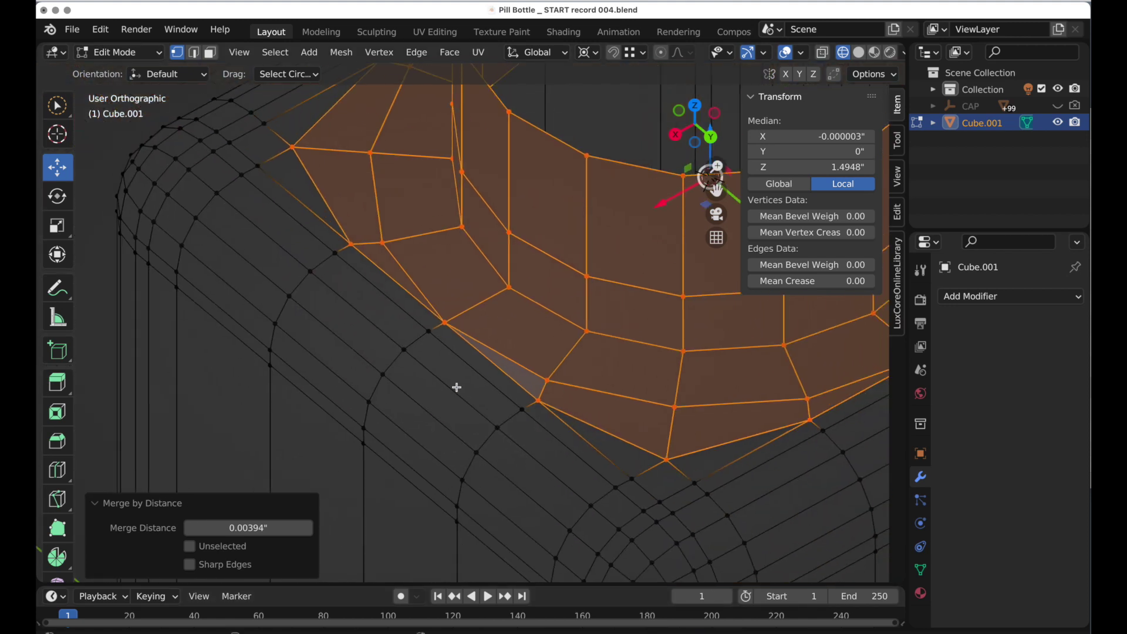
pyautogui.moveTo(471, 390); pyautogui.dragTo(447, 375, button='middle')
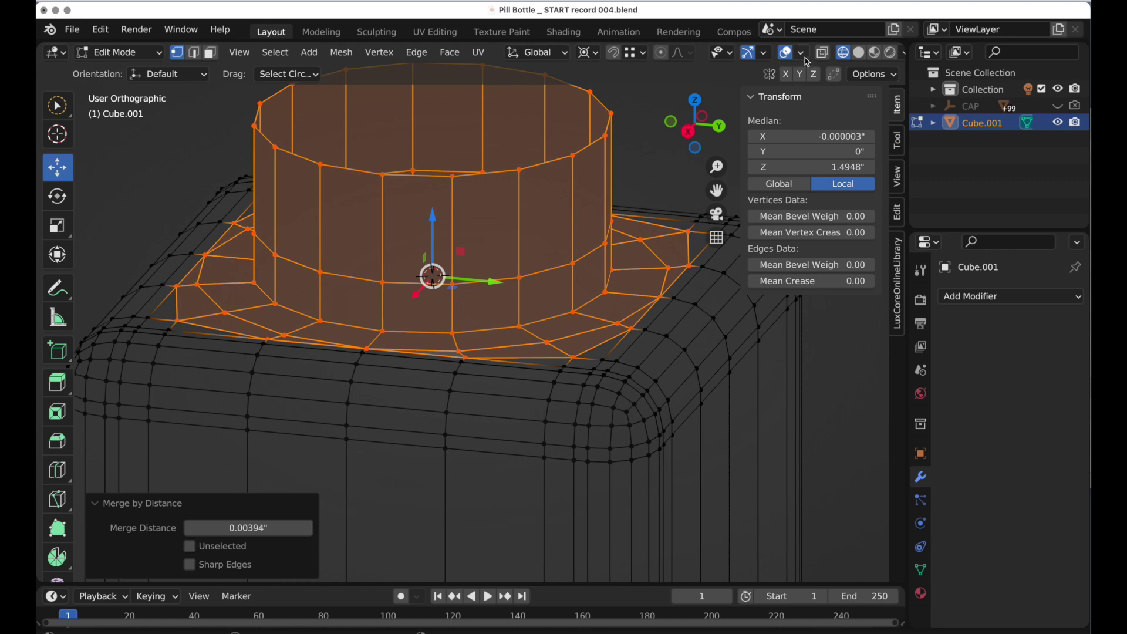
pyautogui.click(722, 129)
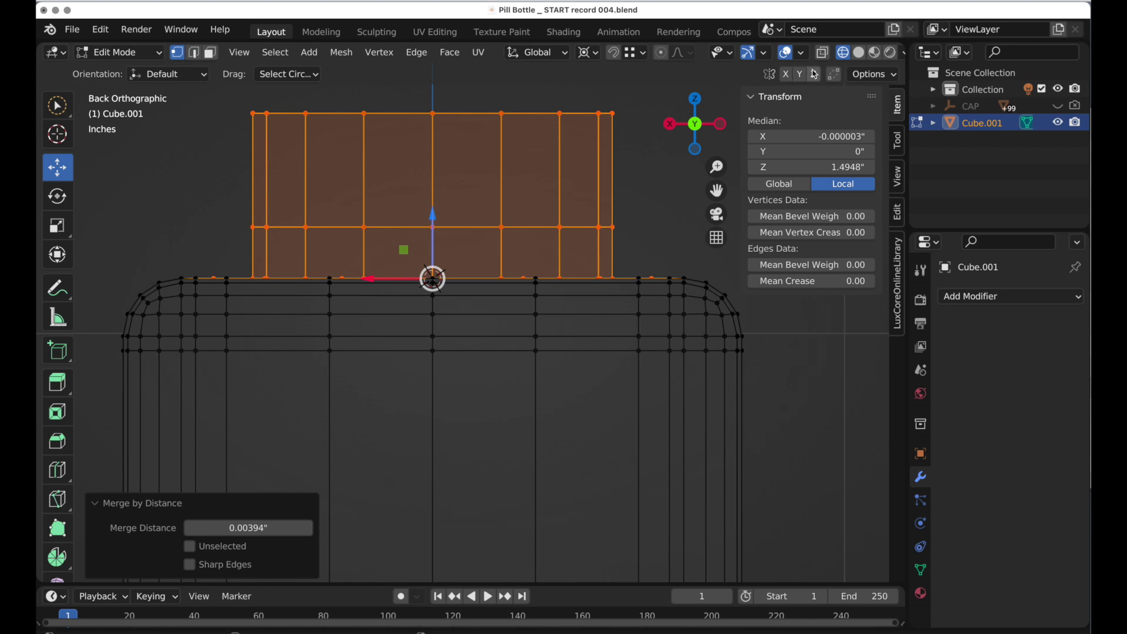
pyautogui.click(821, 52)
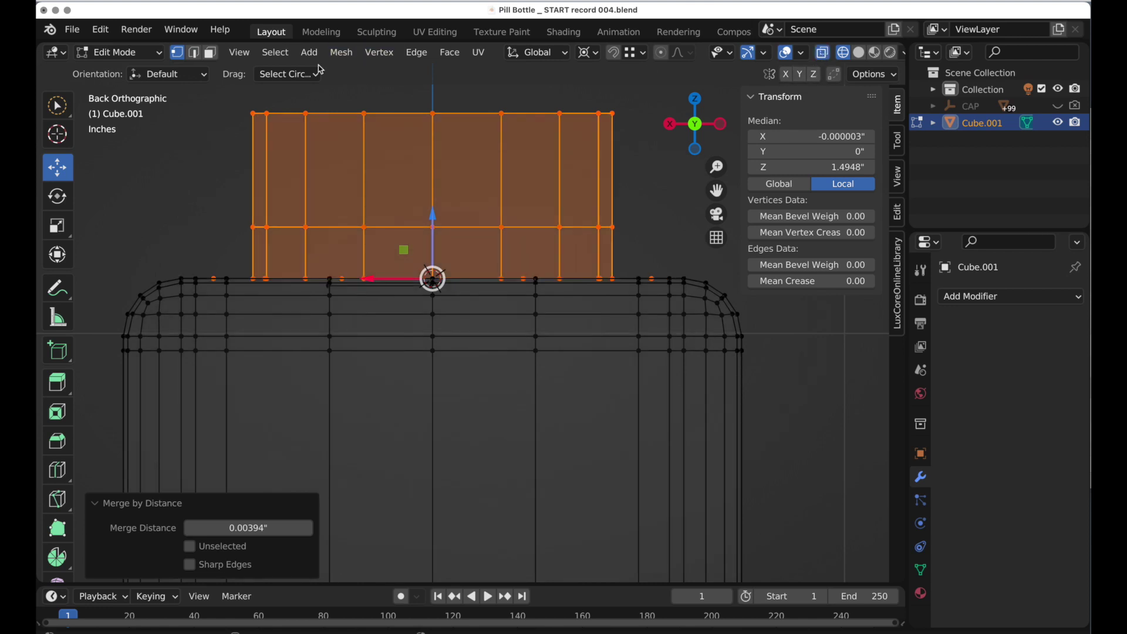
pyautogui.click(293, 75)
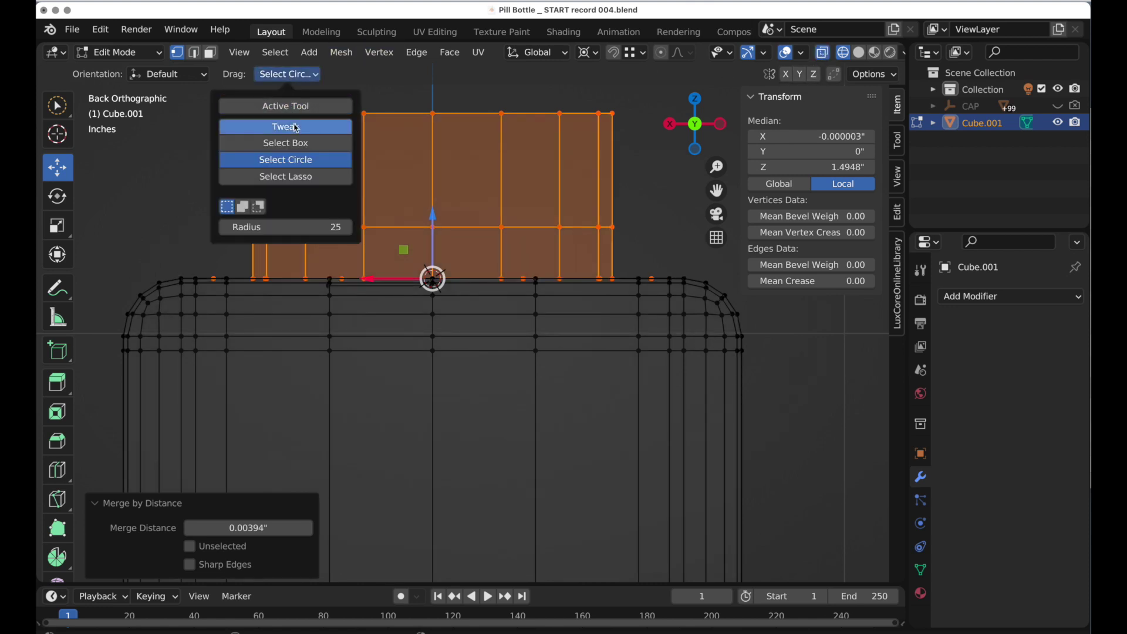
pyautogui.click(294, 142)
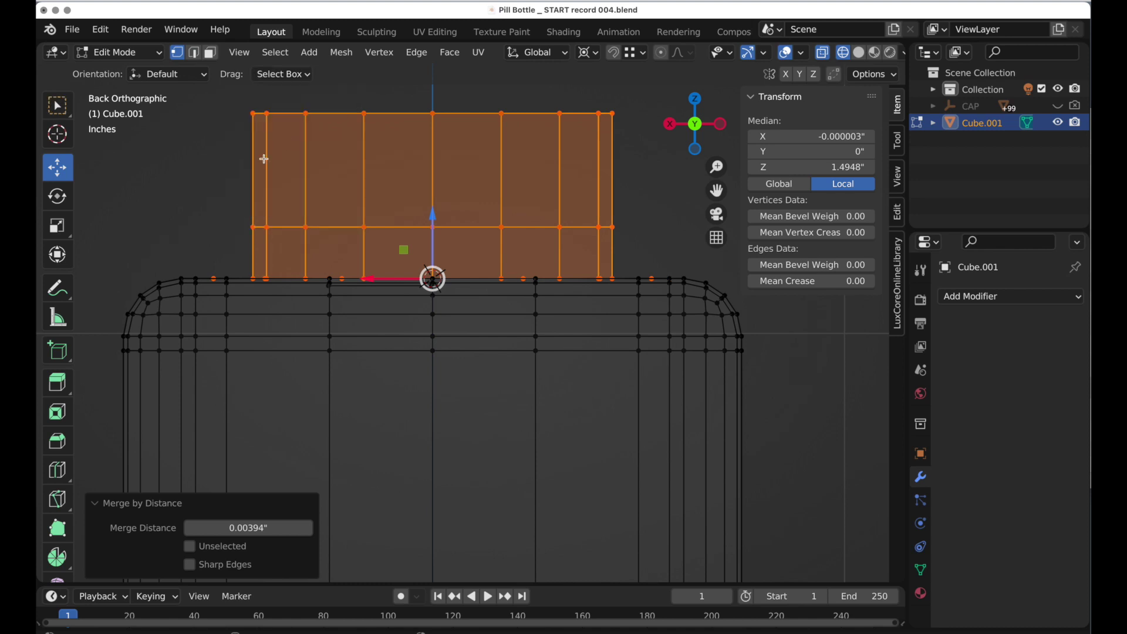
pyautogui.hotkey('alt', 'a')
pyautogui.click(433, 279)
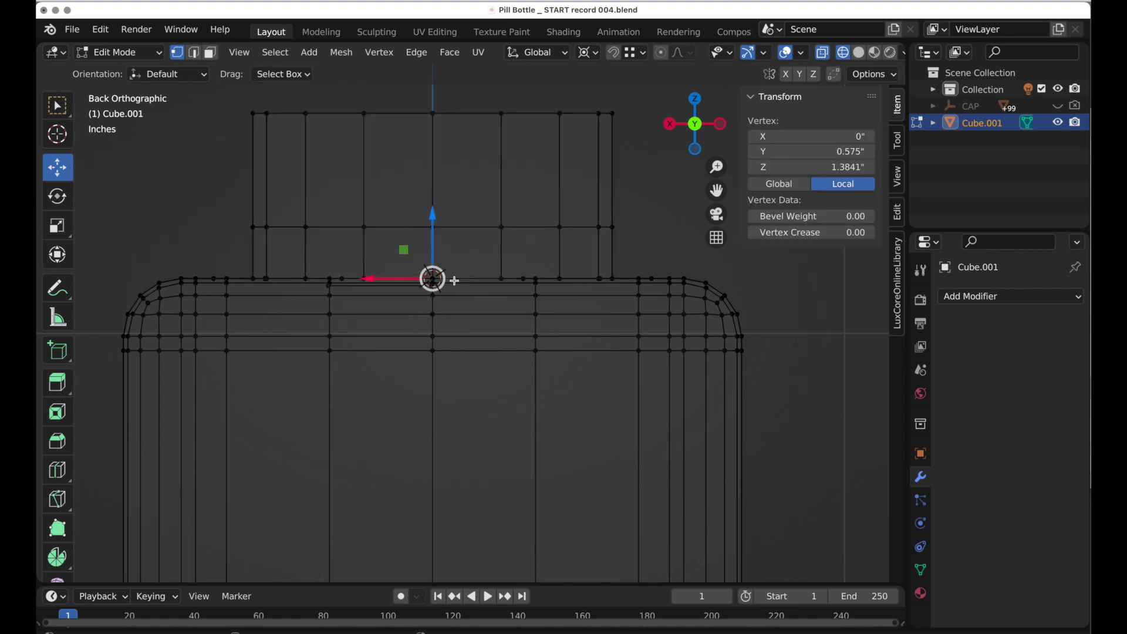
pyautogui.moveTo(95, 258); pyautogui.dragTo(774, 367)
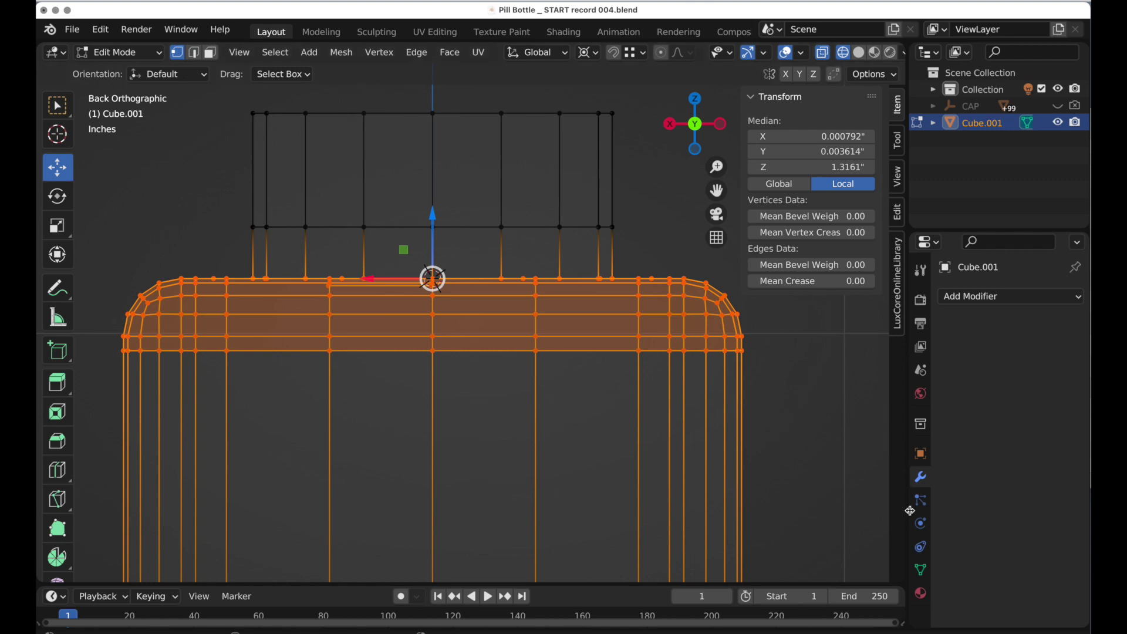
# - Create a vertex group named "Vertex Group" and assign the selected shoulder vertices to it
pyautogui.click(922, 570)
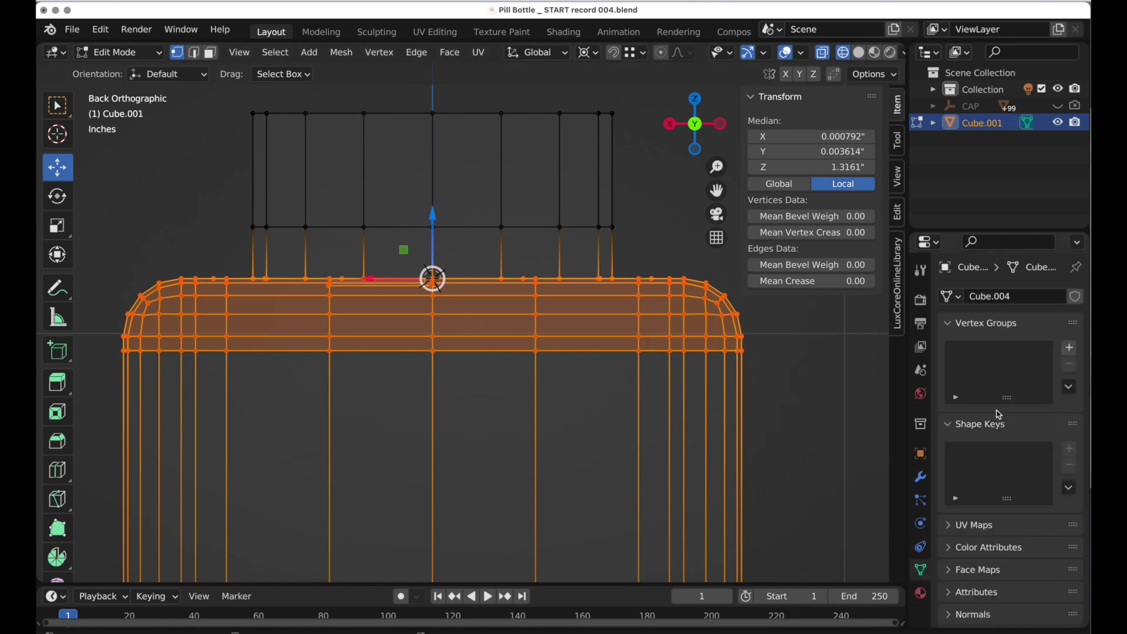
pyautogui.click(1070, 349)
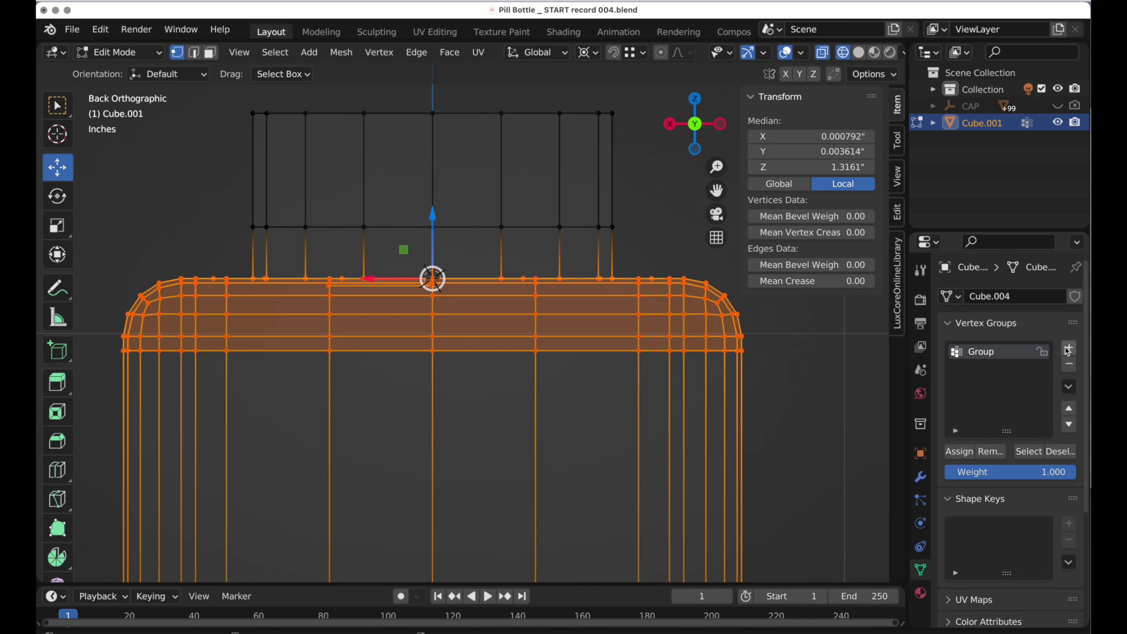
pyautogui.doubleClick(981, 352)
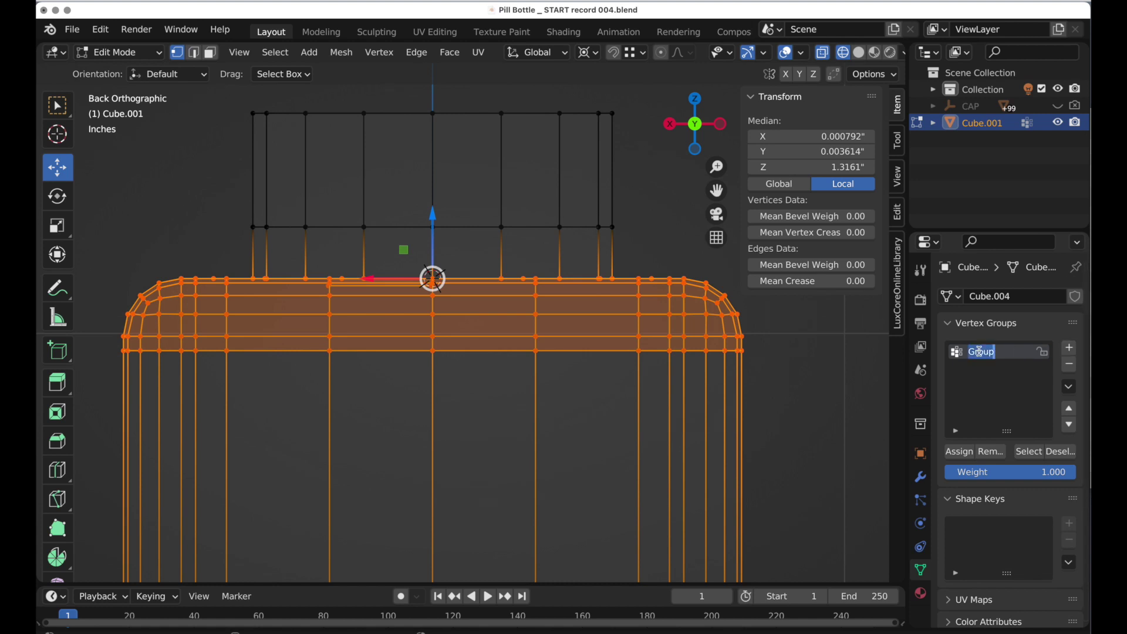
pyautogui.write('Vertex Group')
pyautogui.press('Return')
pyautogui.click(960, 453)
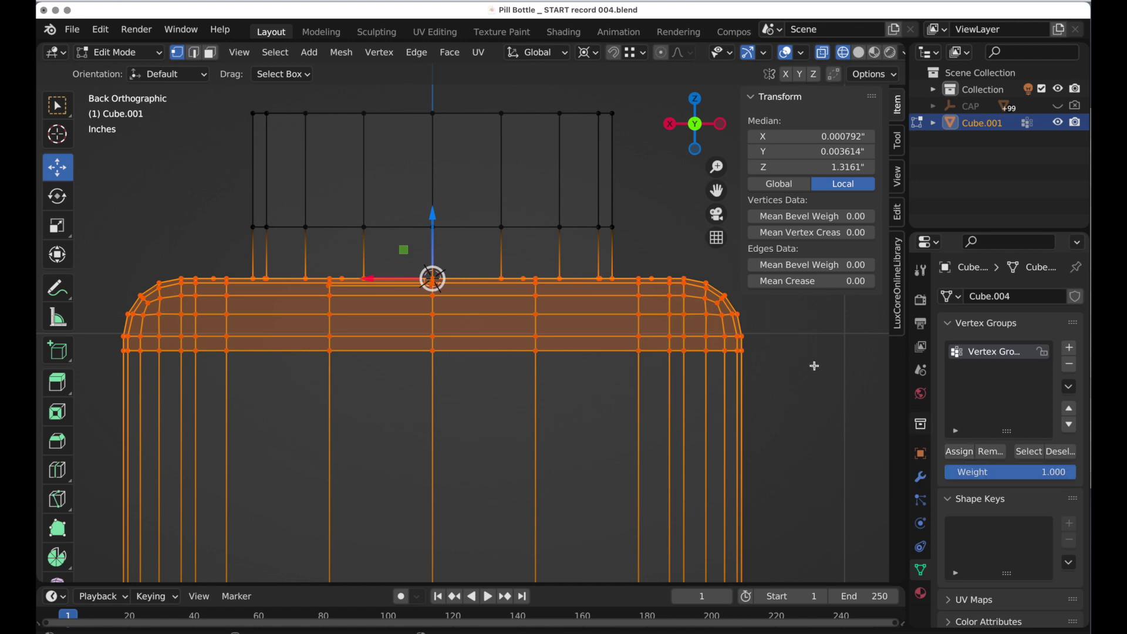
# - Return to Object Mode and add a lattice with a 2" radius at the neck base
pyautogui.press('Tab')
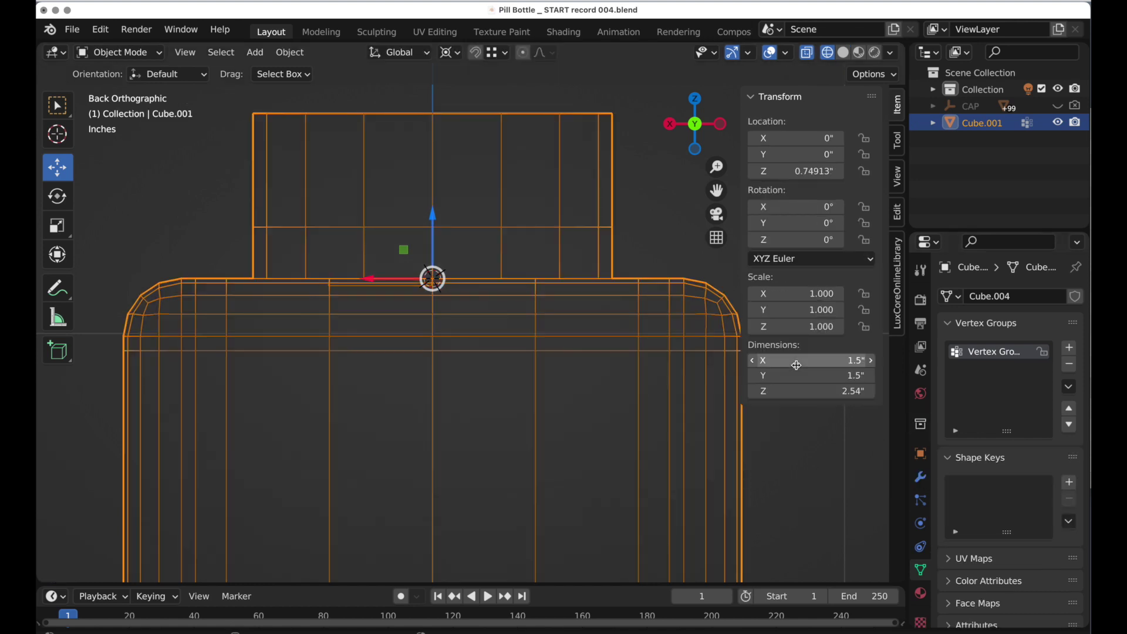
pyautogui.scroll(-5, 621, 245)
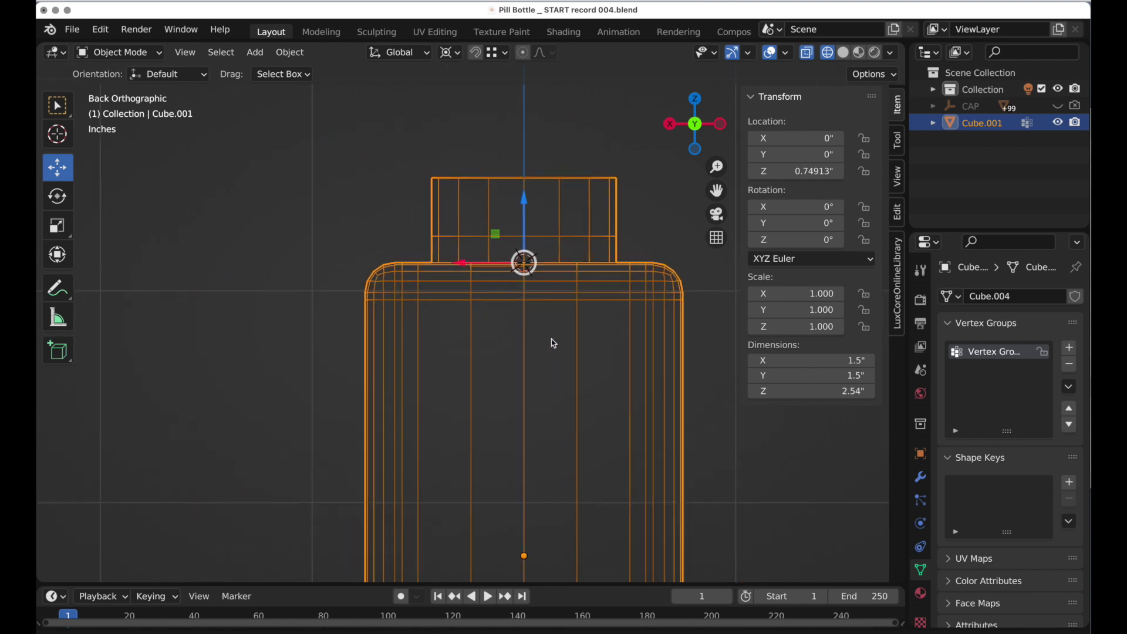
pyautogui.click(255, 54)
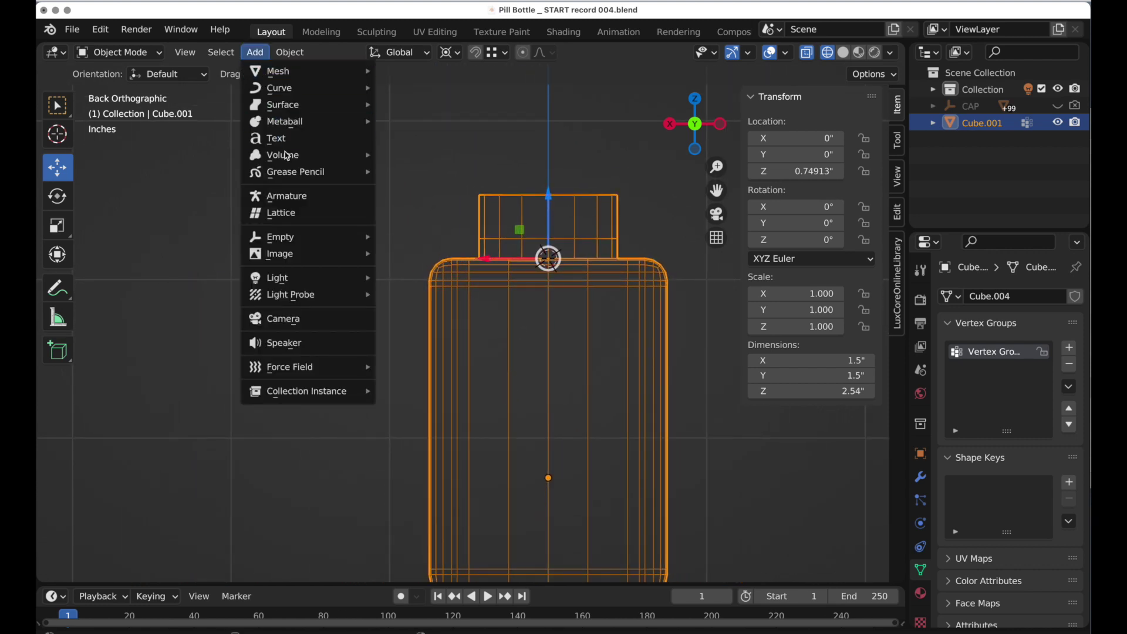
pyautogui.click(295, 215)
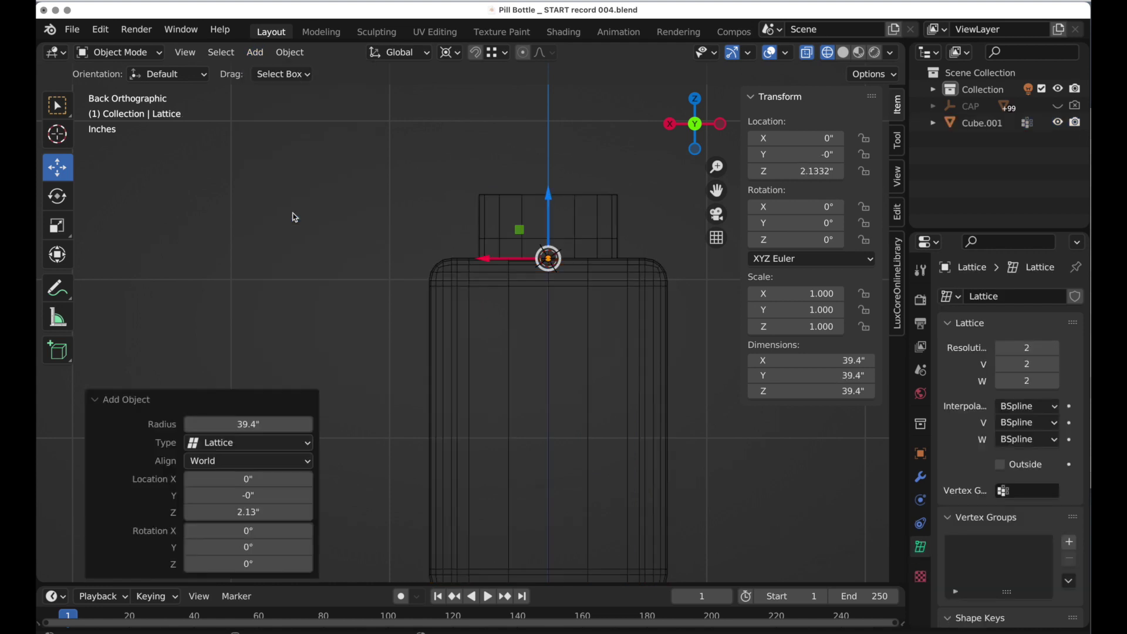
pyautogui.click(261, 426)
pyautogui.write('2')
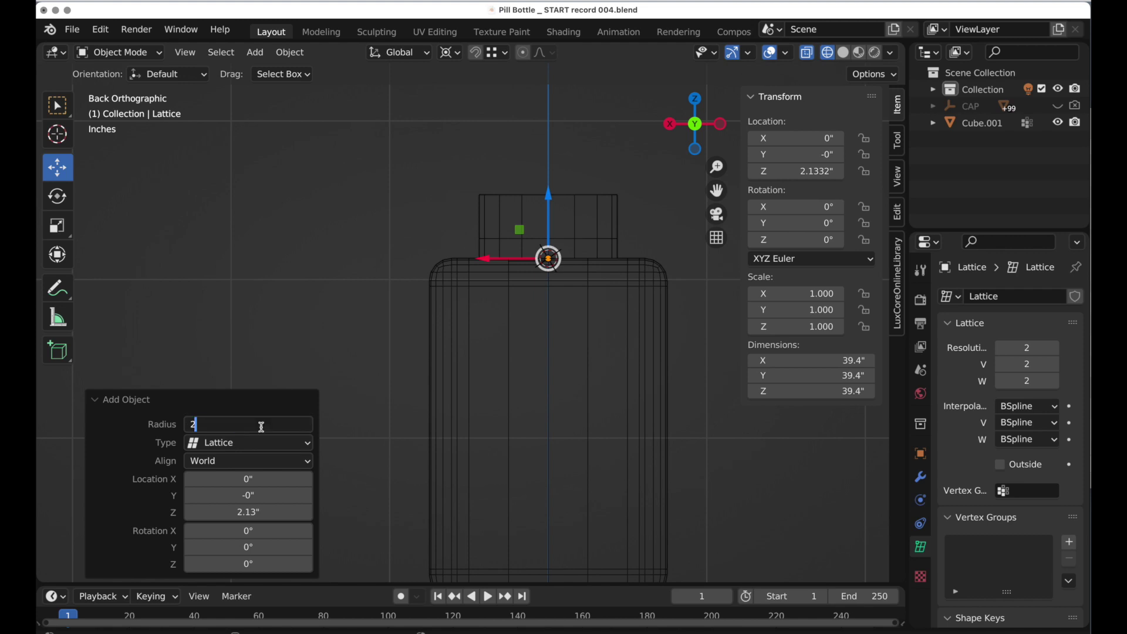
pyautogui.press('Return')
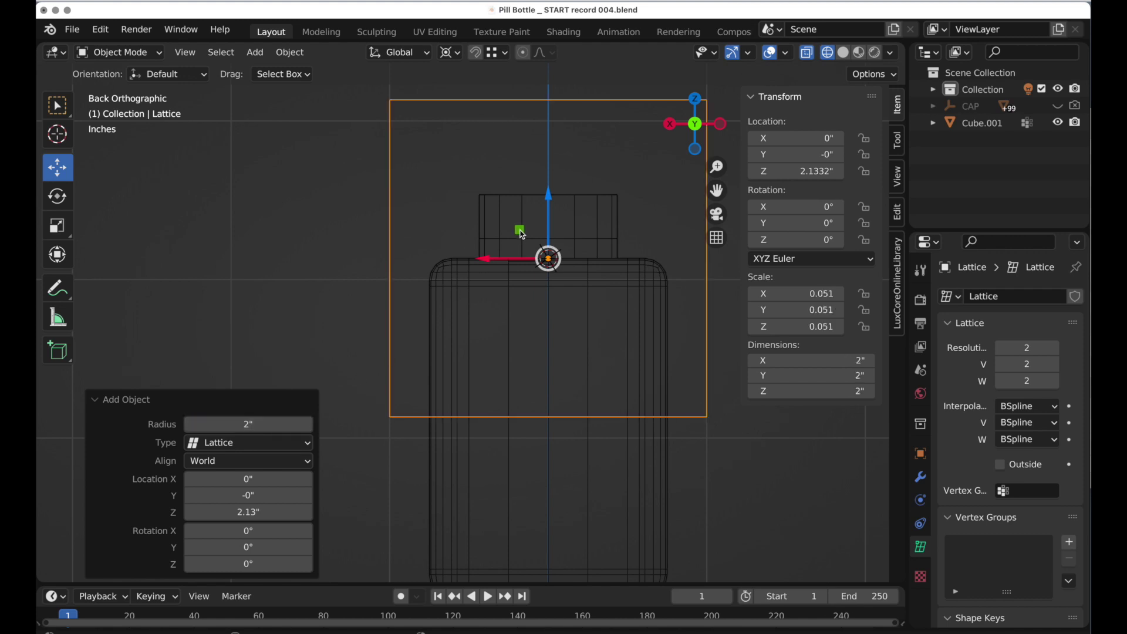
# - Lower the lattice slightly over the bottle's shoulder and flatten it along Z to about 0.49" high
pyautogui.moveTo(552, 198); pyautogui.dragTo(553, 214)
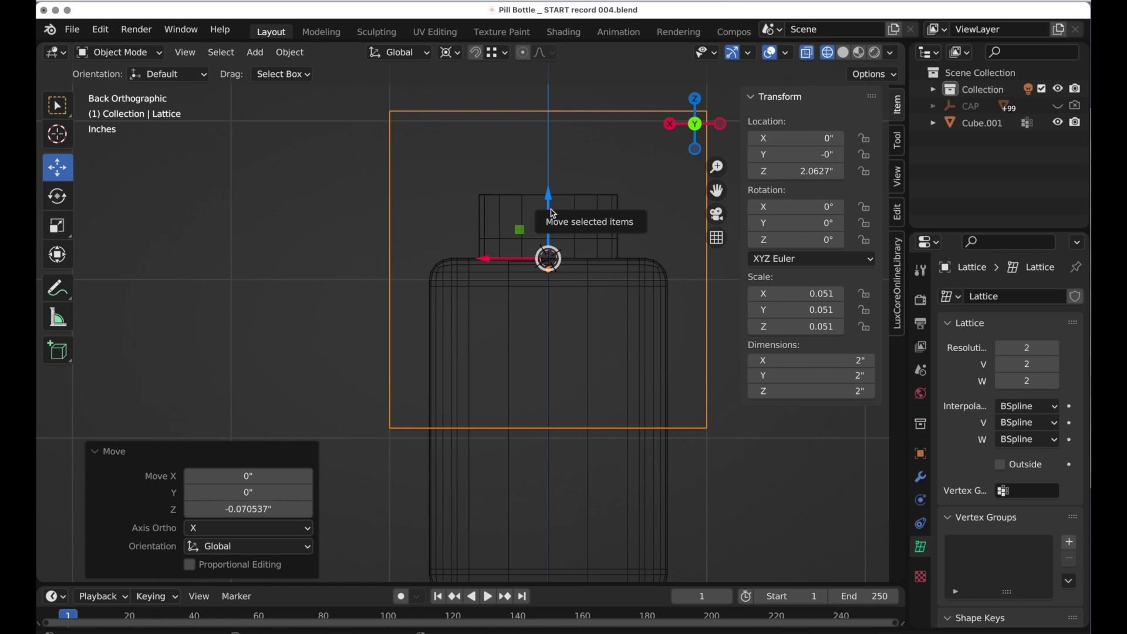
pyautogui.press('s')
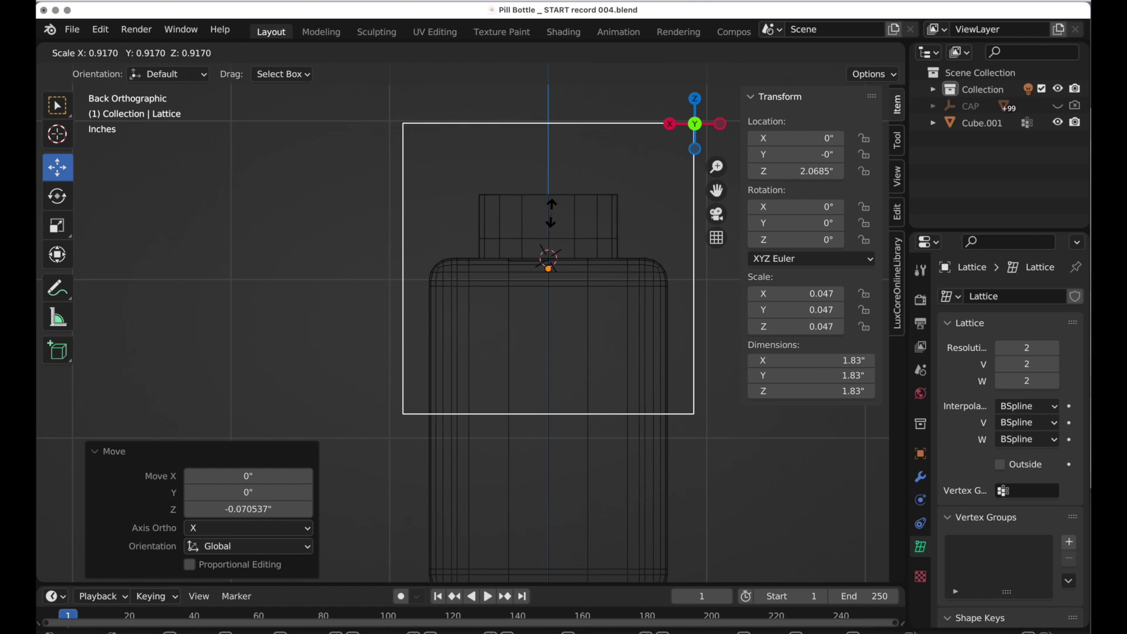
pyautogui.press('z')
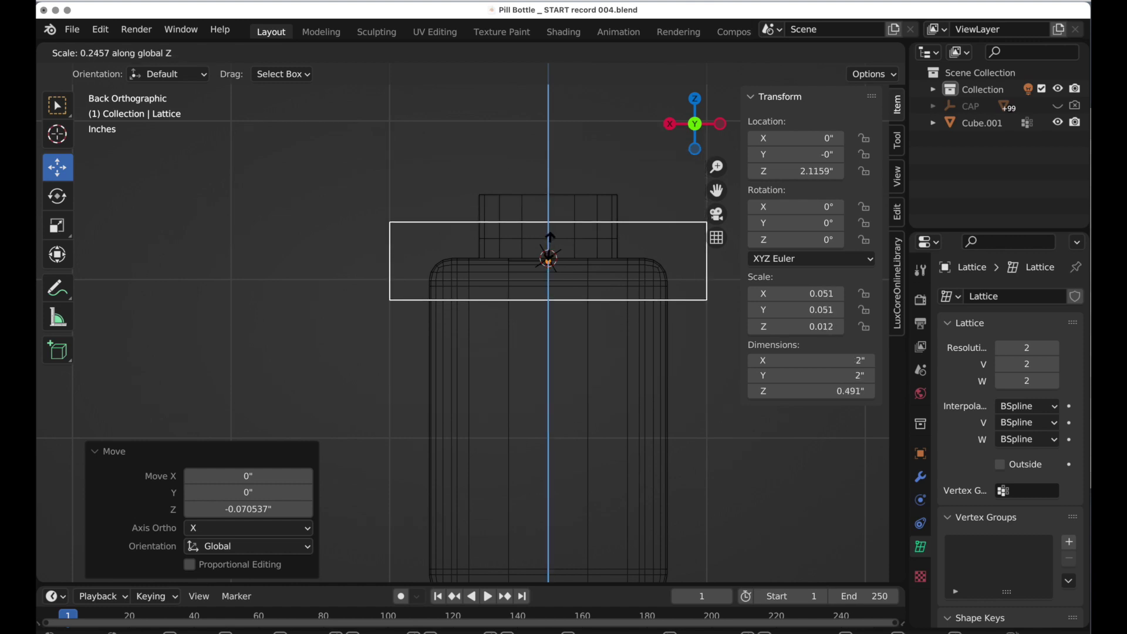
pyautogui.click(550, 238)
pyautogui.moveTo(549, 199); pyautogui.dragTo(547, 208)
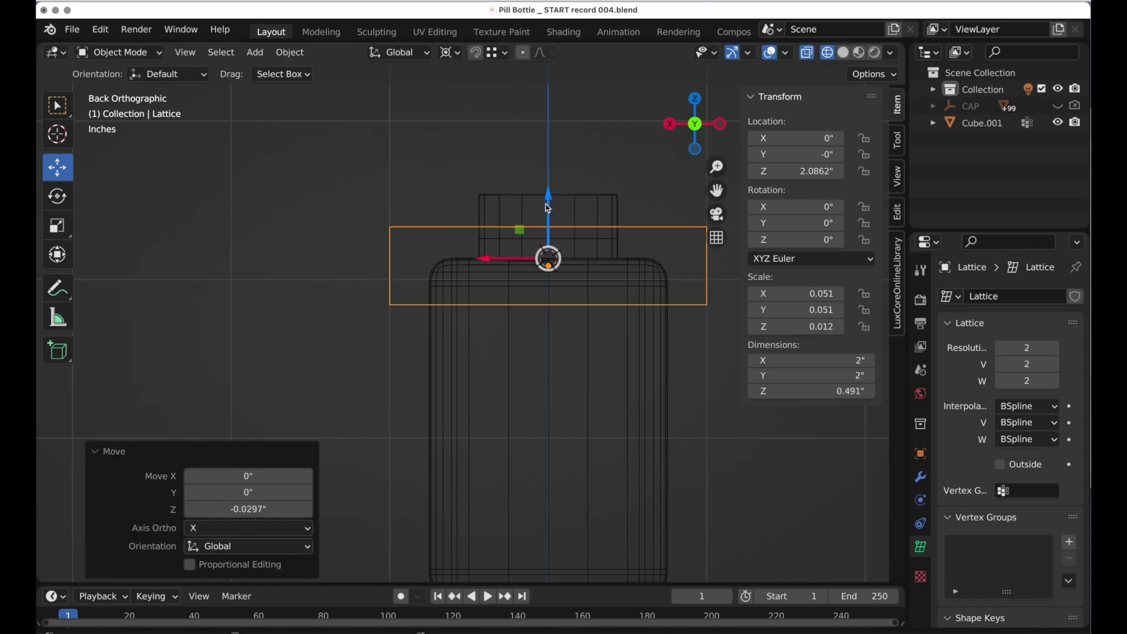
# - Scale the lattice uniformly by about 0.777 and lower it about 0.055" so it encloses the bottle's shoulder
pyautogui.press('s')
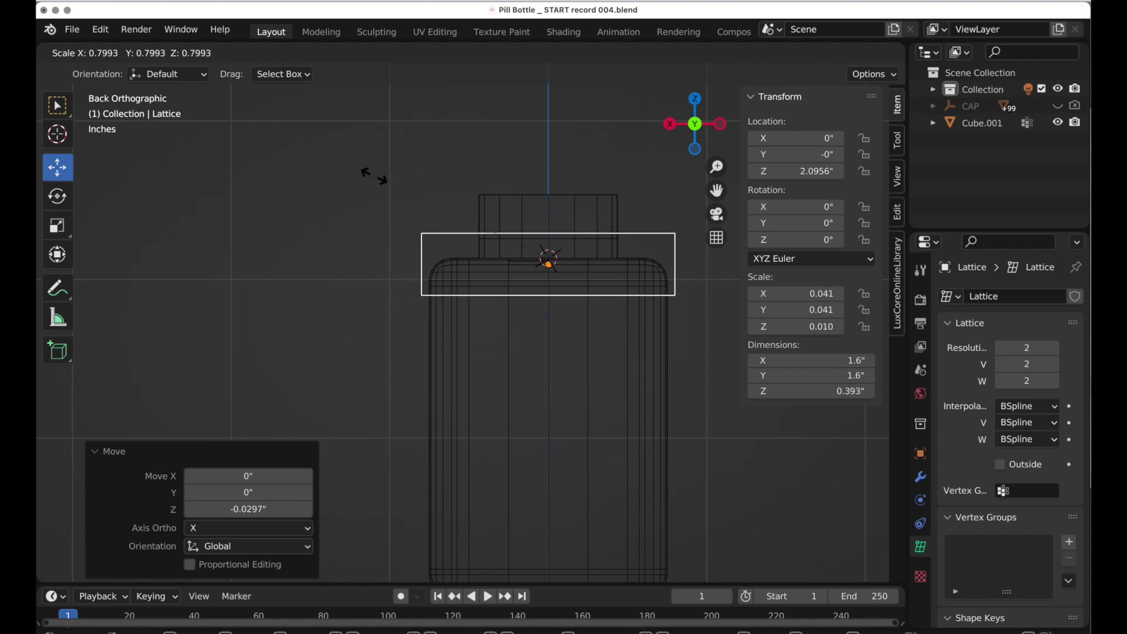
pyautogui.click(380, 178)
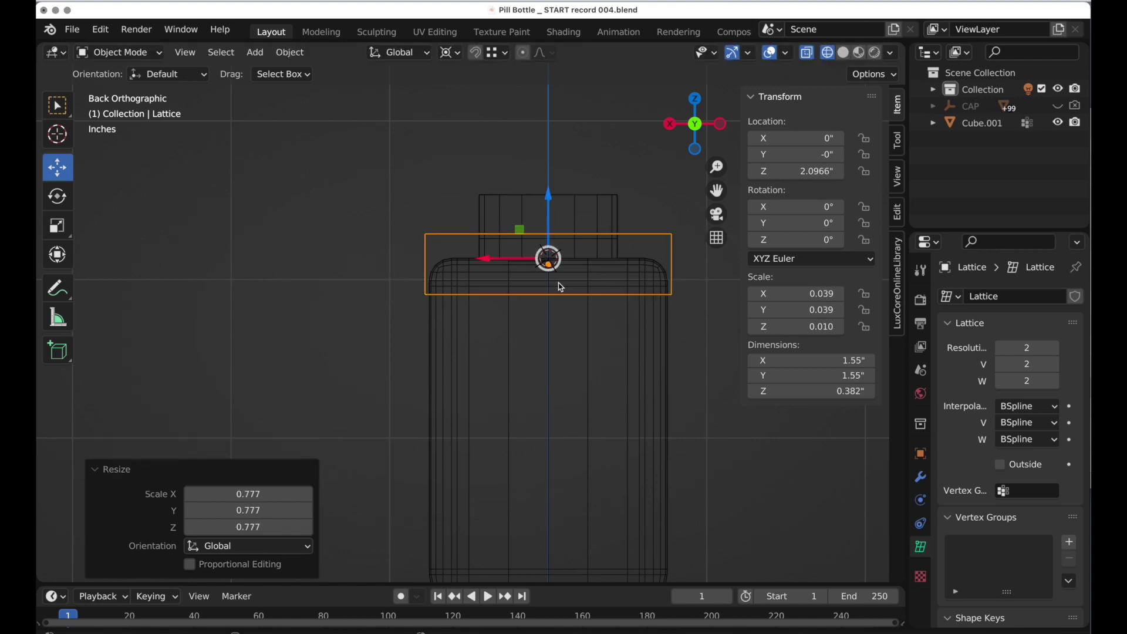
pyautogui.scroll(6, 556, 292)
pyautogui.scroll(-1, 551, 264)
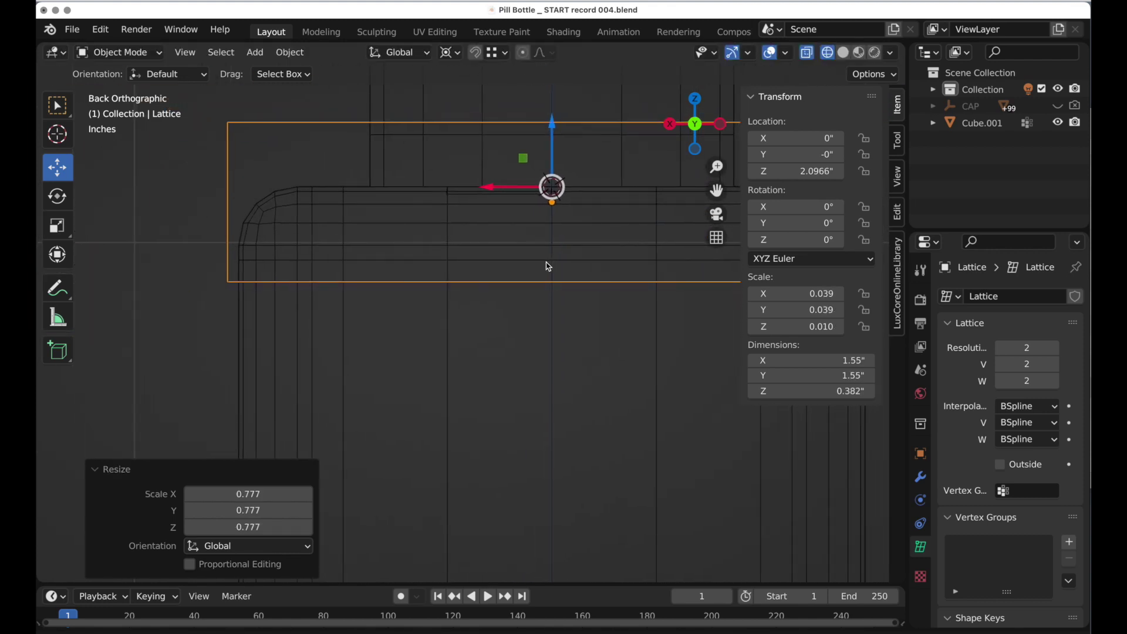
pyautogui.keyDown('shift'); pyautogui.moveTo(551, 267); pyautogui.dragTo(470, 209, button='middle'); pyautogui.keyUp('shift')
pyautogui.moveTo(468, 146); pyautogui.dragTo(466, 174)
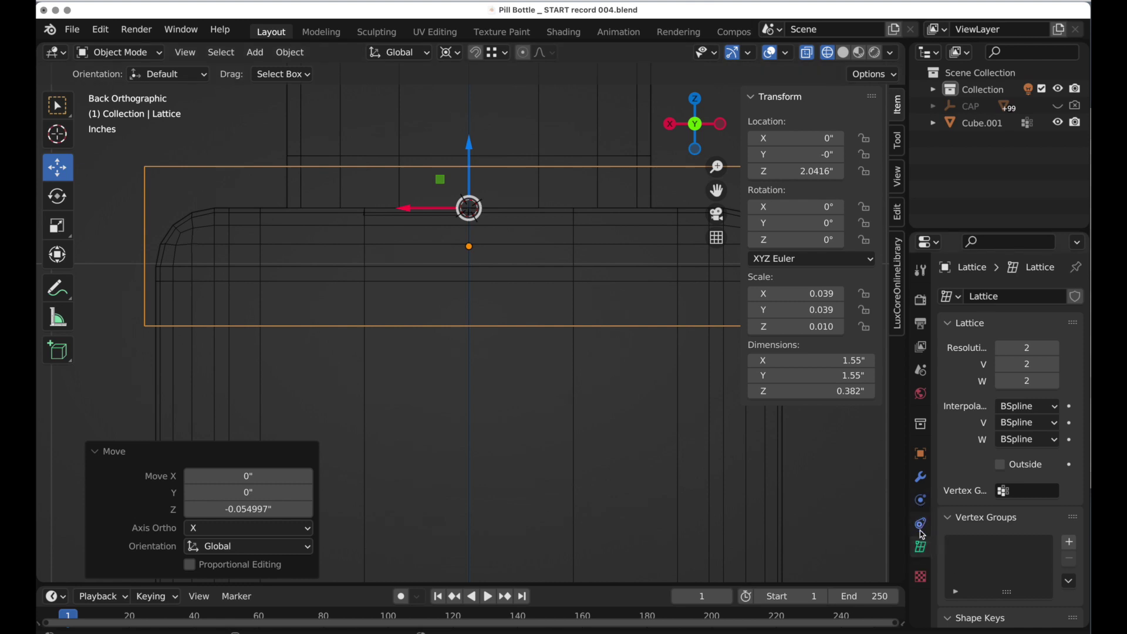
# - Set the lattice's U and V resolution to 5 and turn X-ray off in an angled view
pyautogui.click(1018, 350)
pyautogui.write('56')
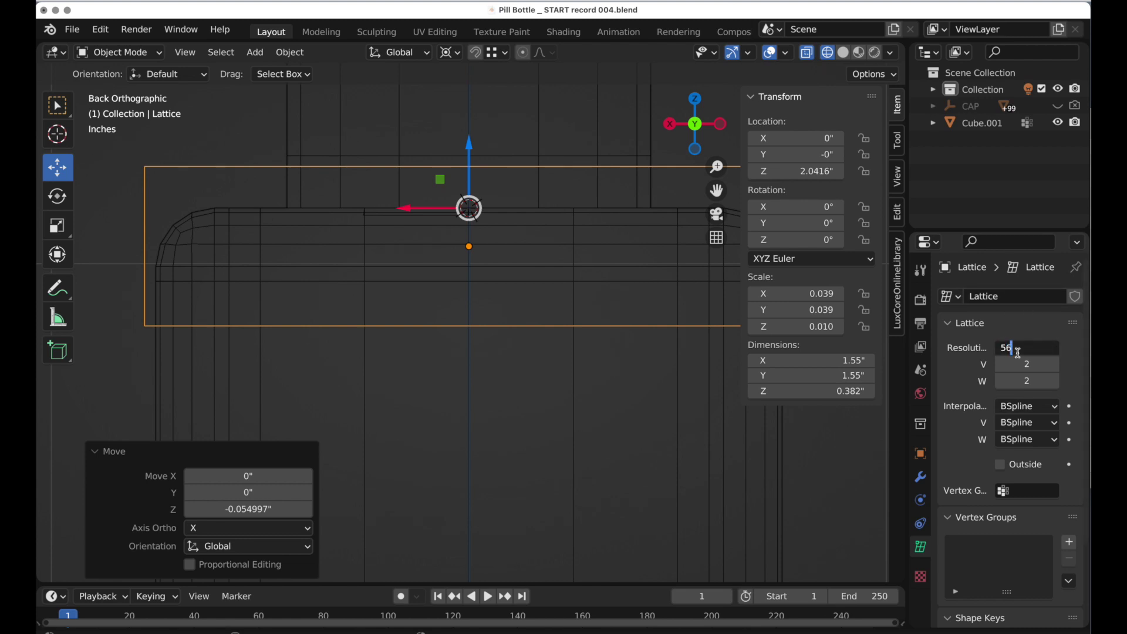
pyautogui.press('BackSpace')
pyautogui.press('Tab')
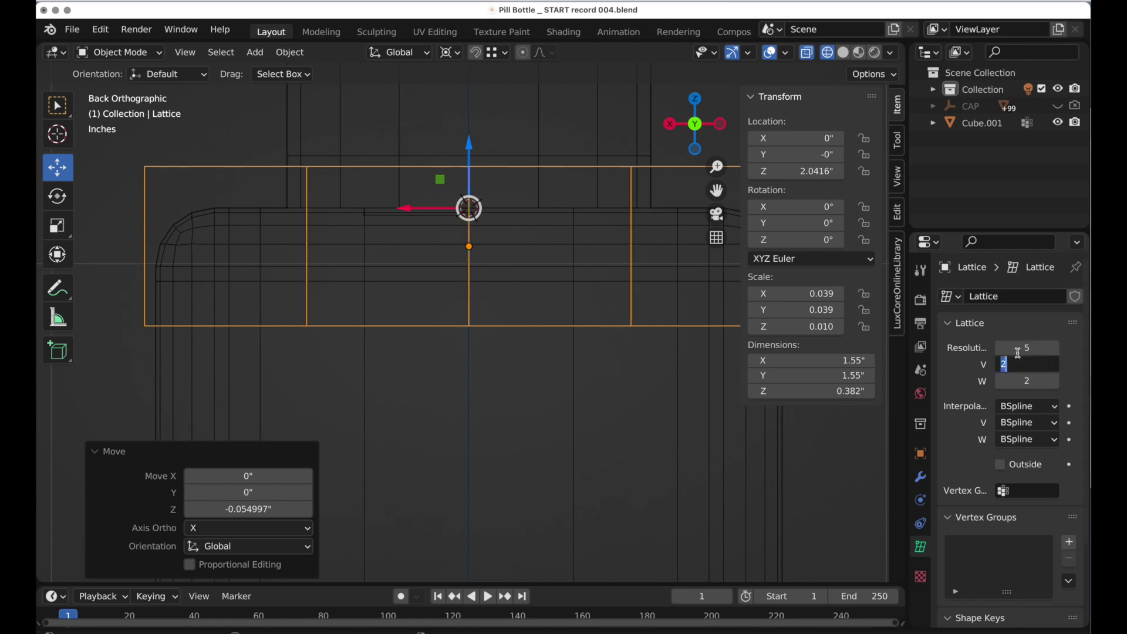
pyautogui.write('5')
pyautogui.press('Return')
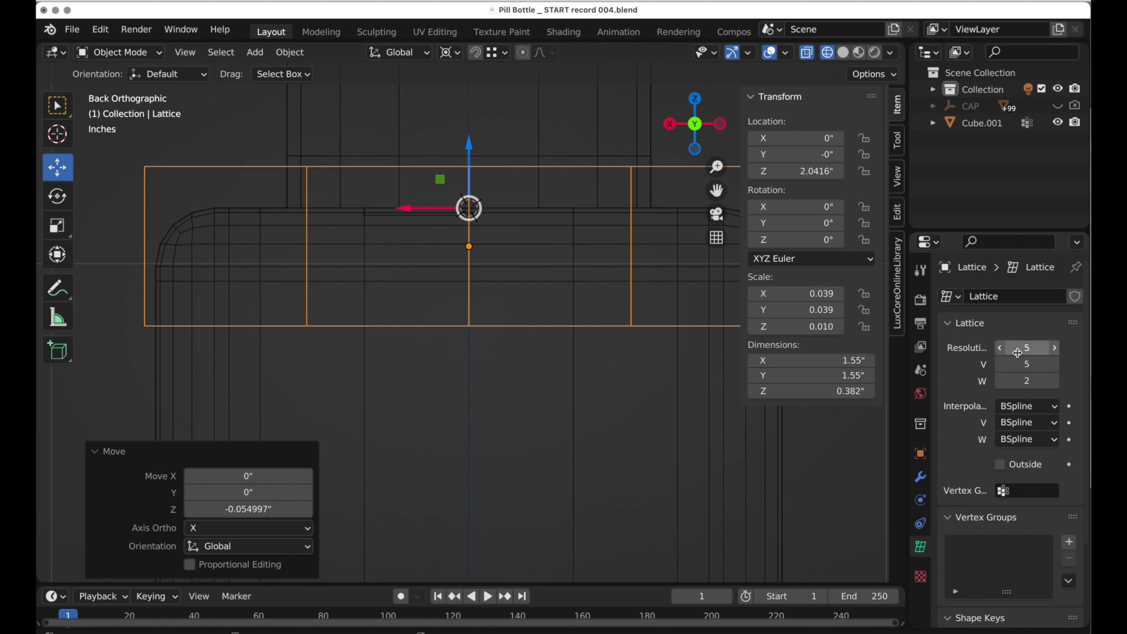
pyautogui.moveTo(624, 371); pyautogui.dragTo(564, 392, button='middle')
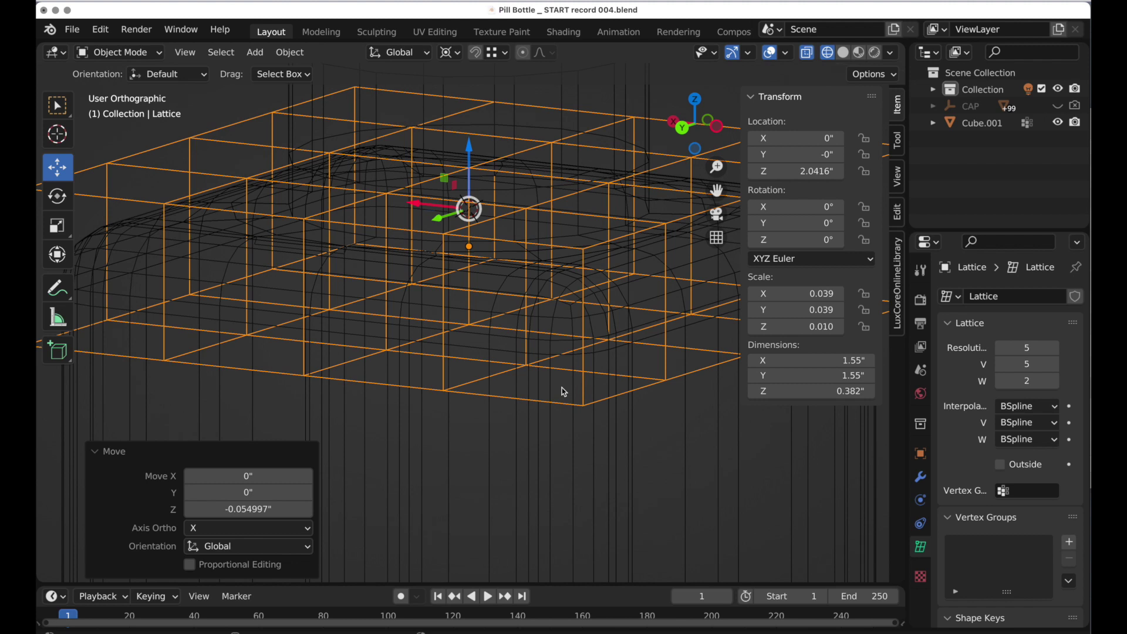
pyautogui.click(809, 54)
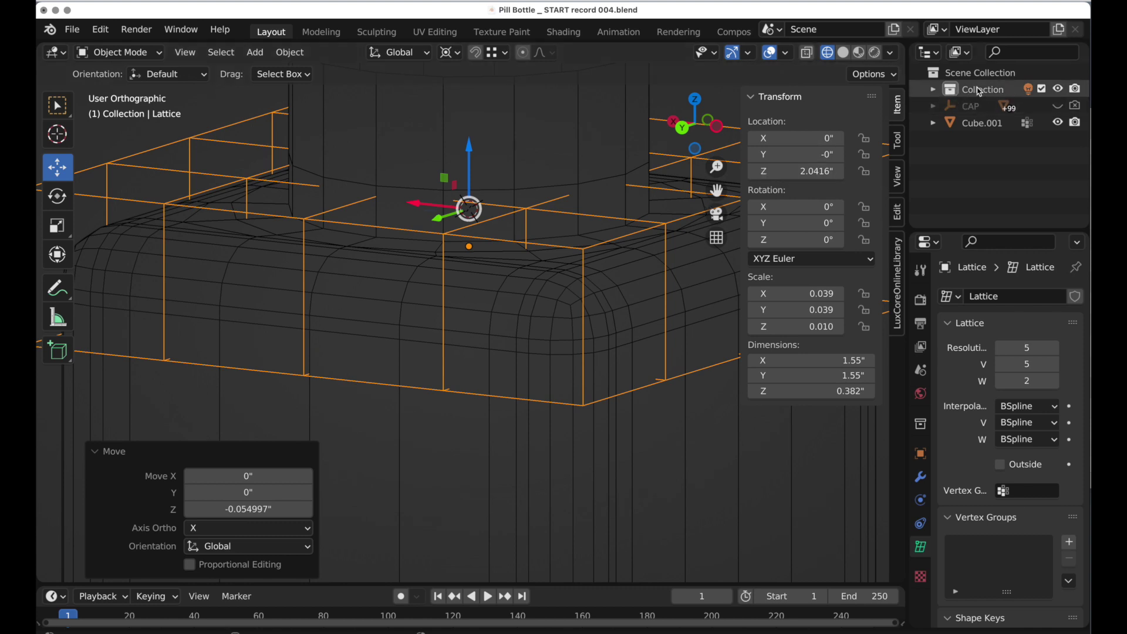
# - Move the lattice out of Collection to the Scene Collection's top level and rename it Lattice 1
pyautogui.click(933, 89)
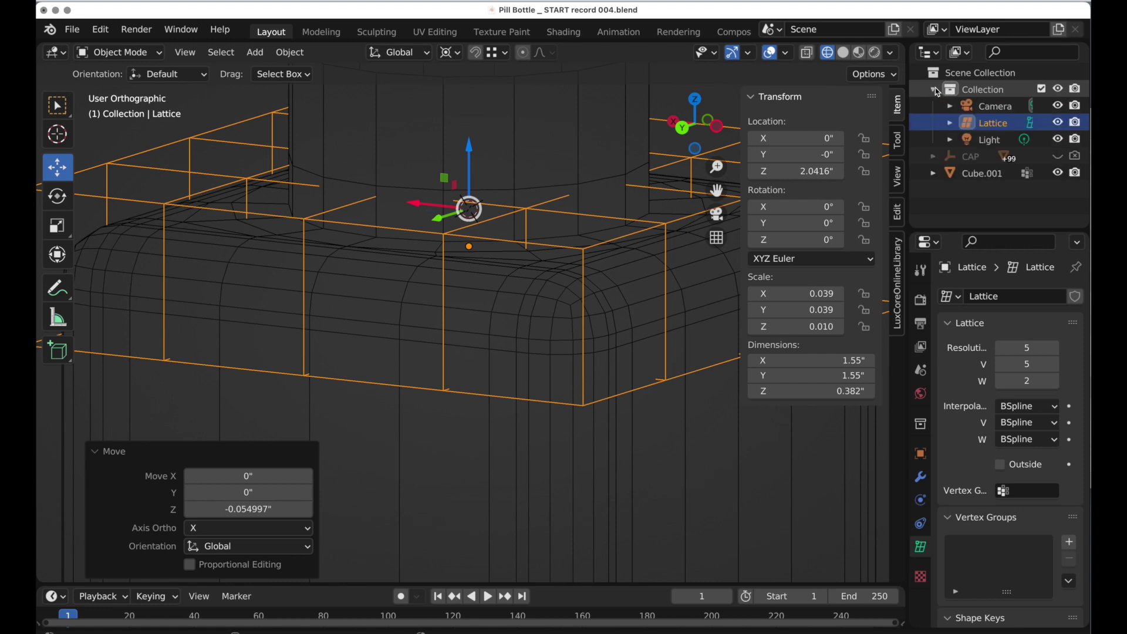
pyautogui.click(974, 123)
pyautogui.moveTo(969, 127); pyautogui.dragTo(967, 73)
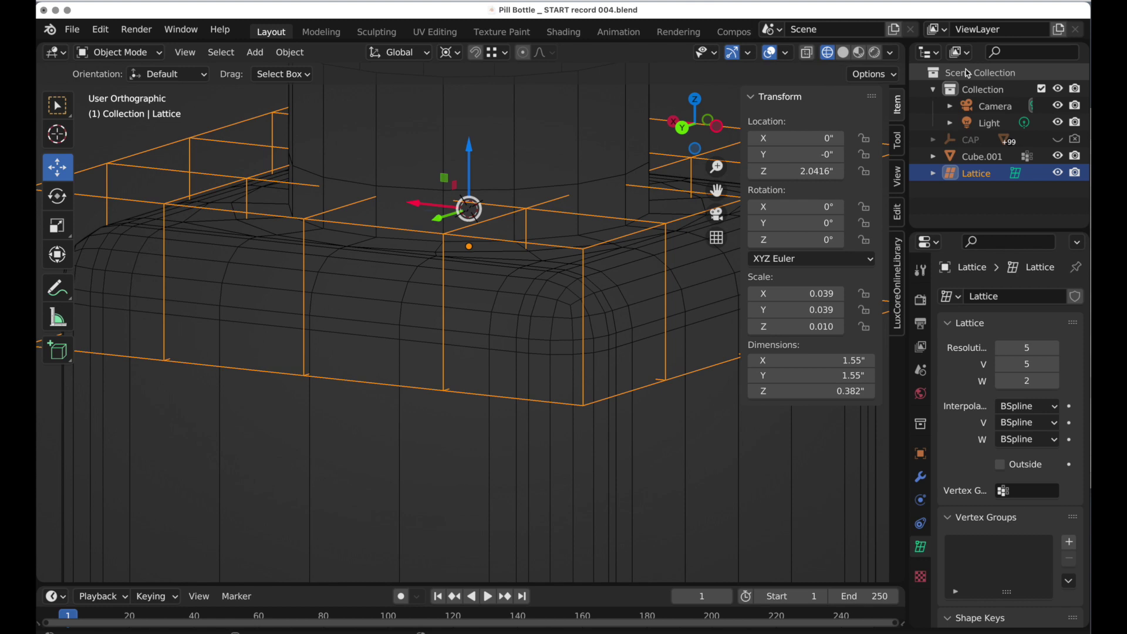
pyautogui.click(934, 89)
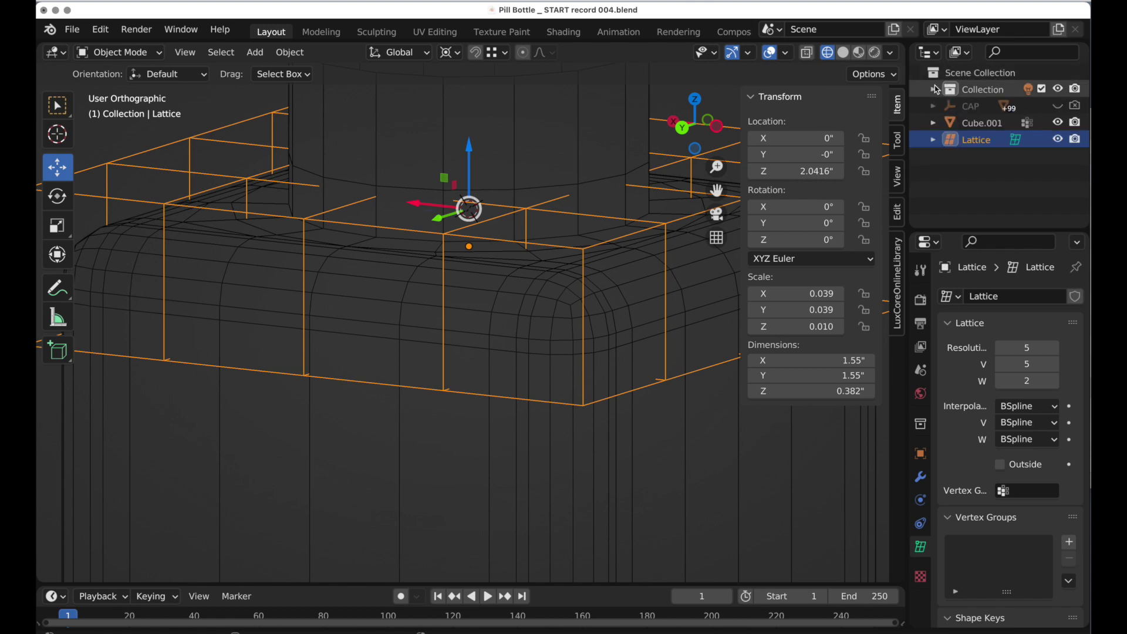
pyautogui.doubleClick(970, 141)
pyautogui.write('1')
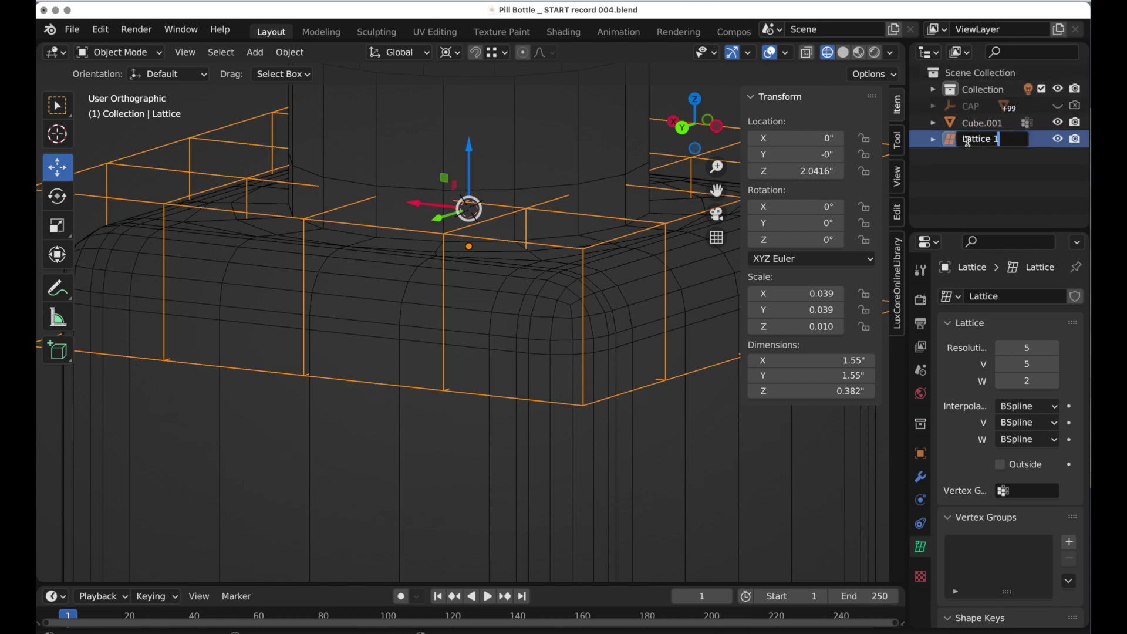
pyautogui.press('Return')
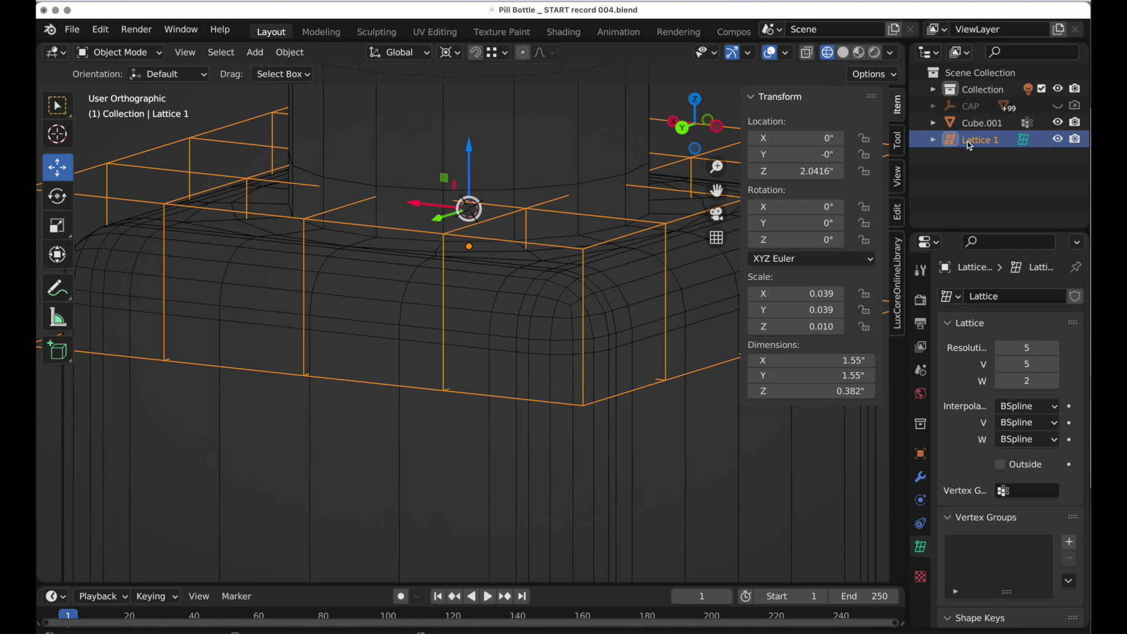
# - Add a Lattice modifier to the bottle body, with Lattice 1 as its object and Vertex Group 1 as its vertex group
pyautogui.click(618, 323)
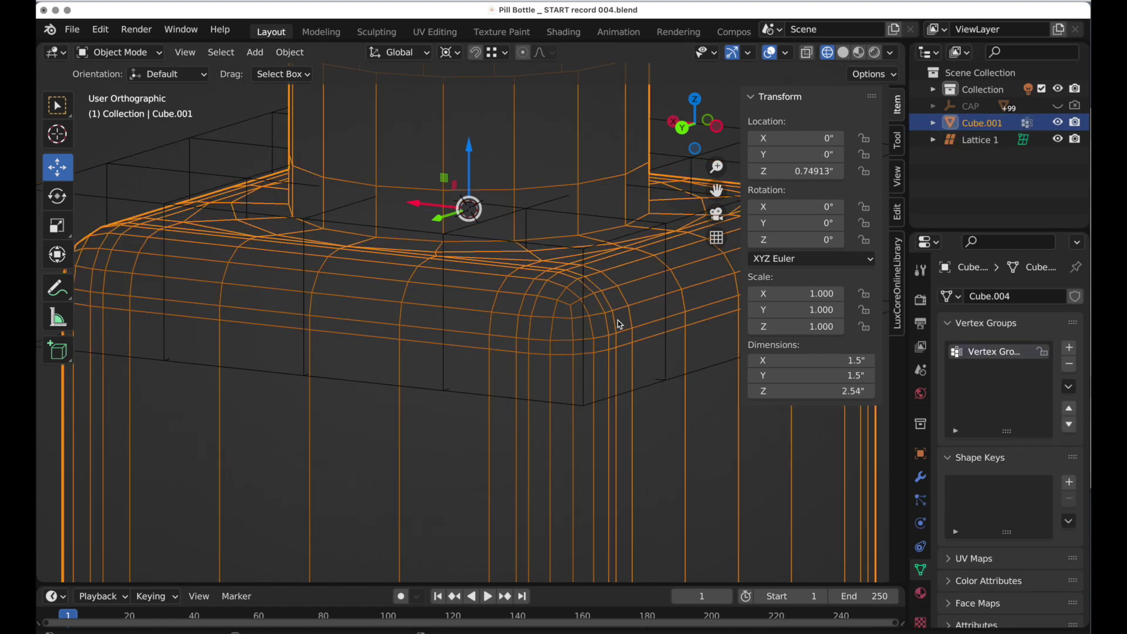
pyautogui.click(921, 477)
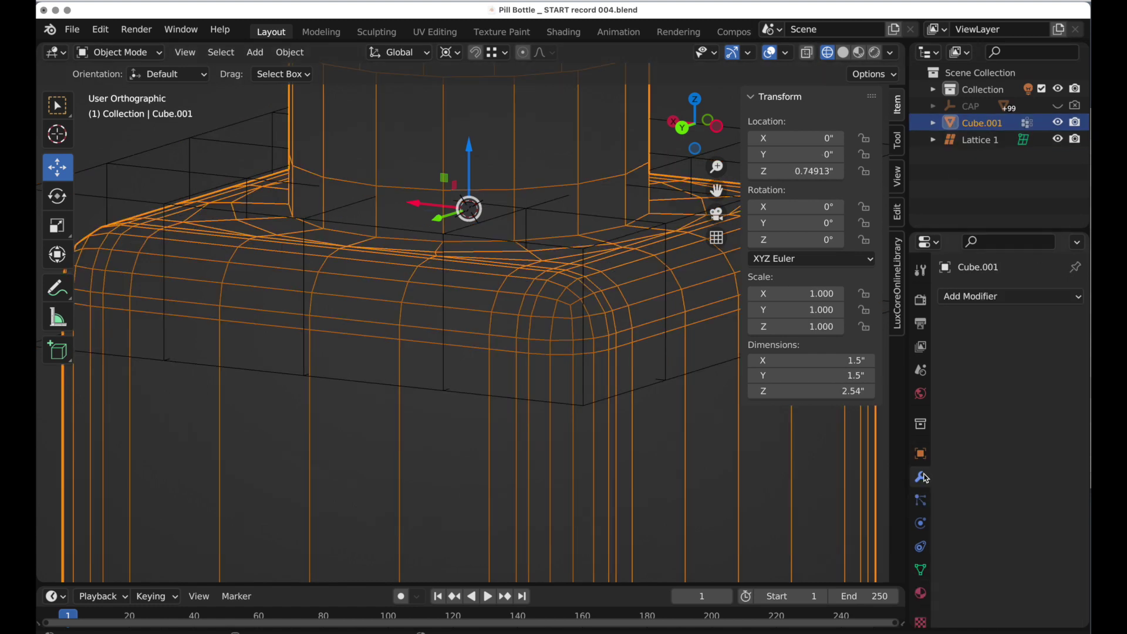
pyautogui.click(971, 298)
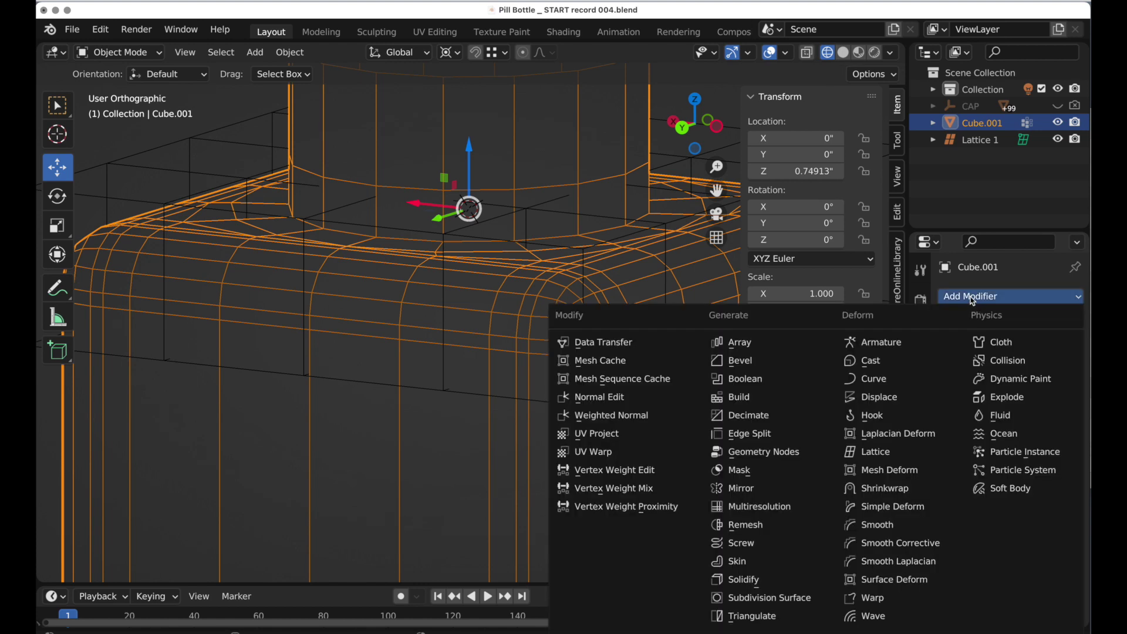
pyautogui.click(887, 458)
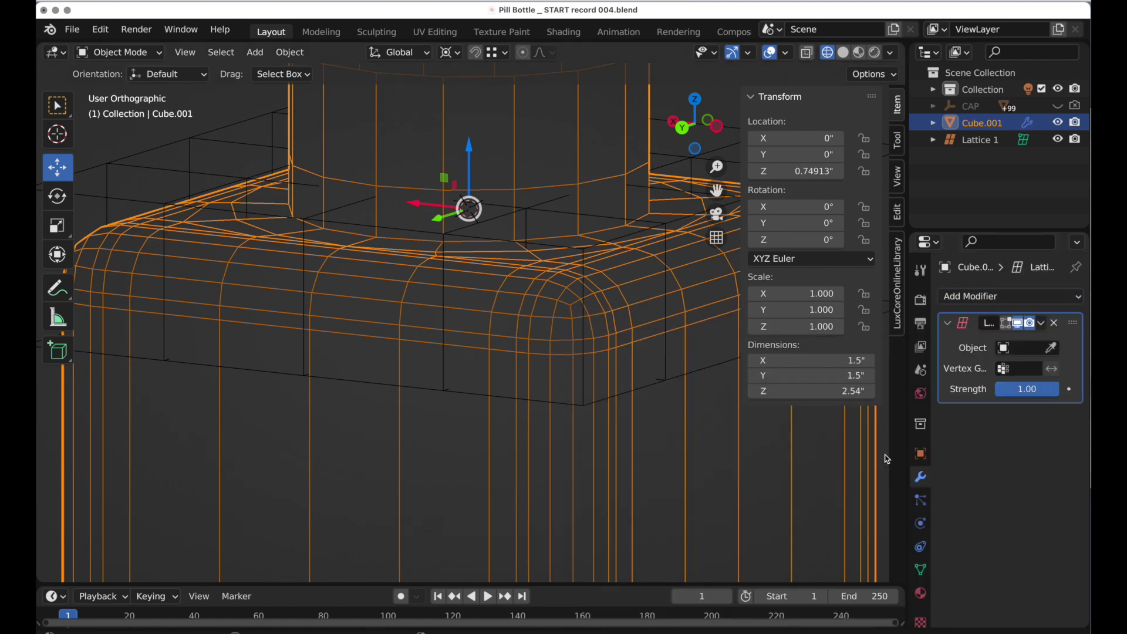
pyautogui.click(1052, 349)
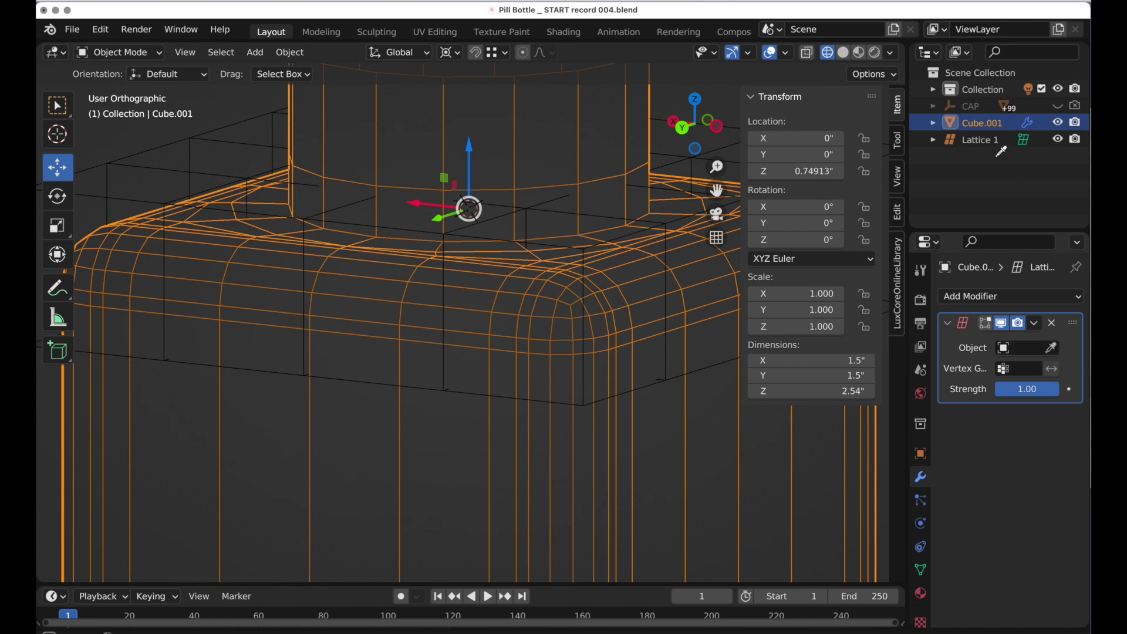
pyautogui.click(986, 141)
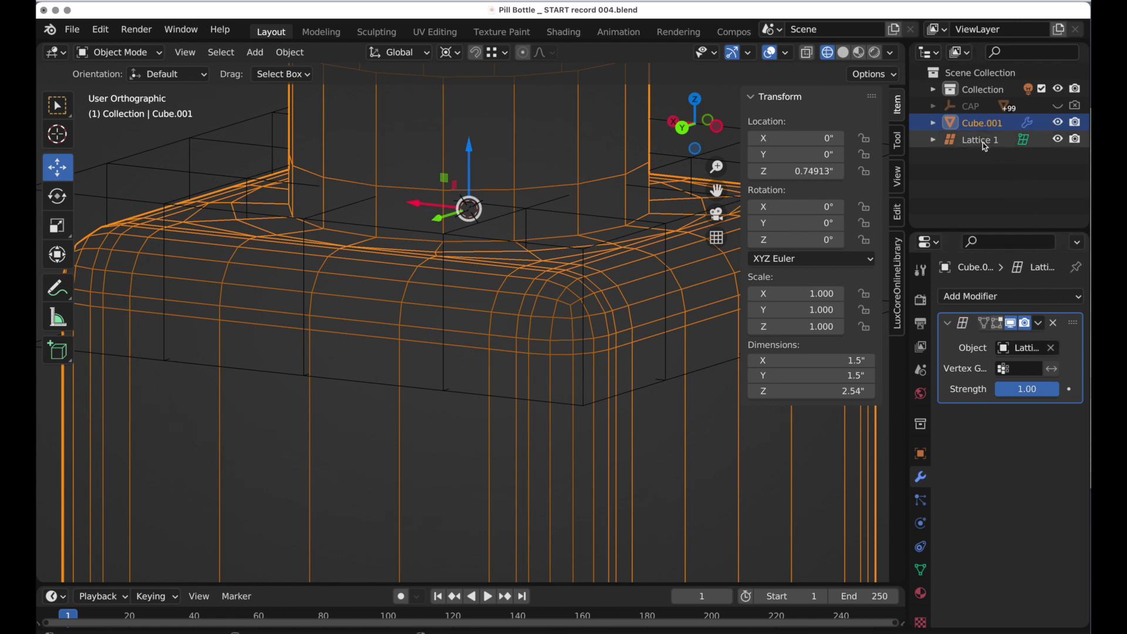
pyautogui.click(1003, 371)
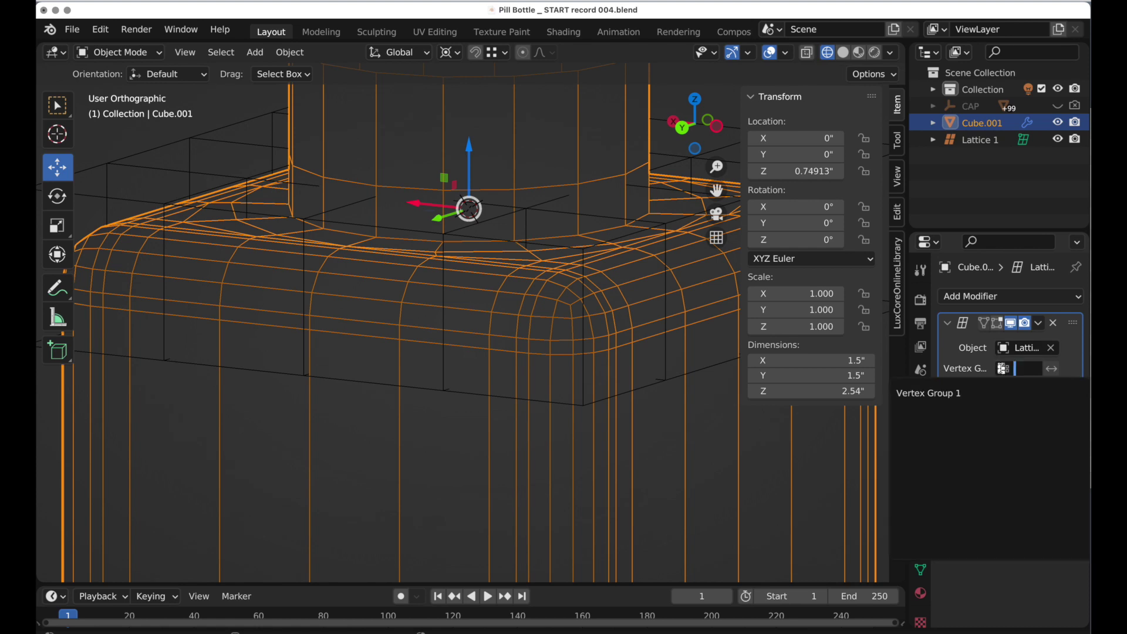
pyautogui.click(954, 393)
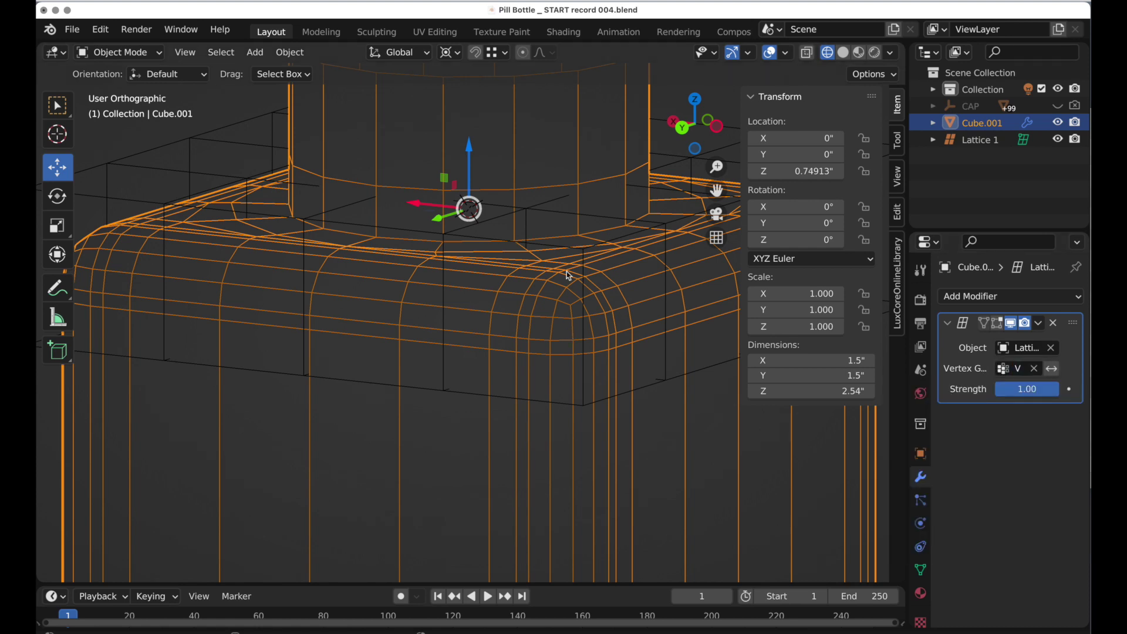
# - In Lattice 1's Edit Mode, select the upper and lower points at all four corners and lower them about 0.22" along Z
pyautogui.click(498, 245)
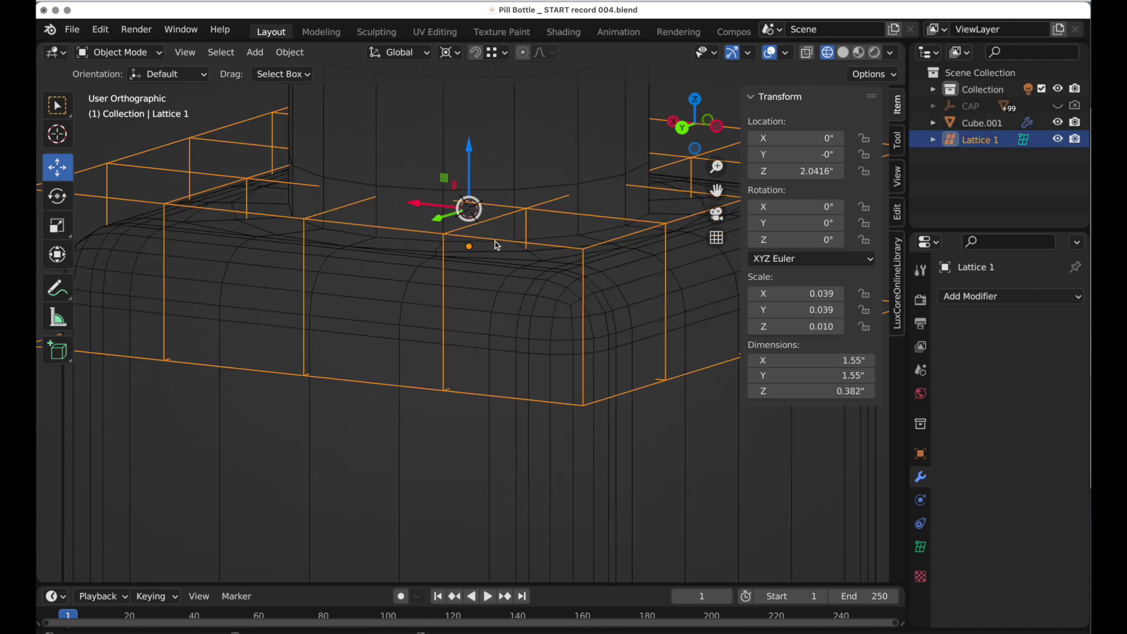
pyautogui.press('Tab')
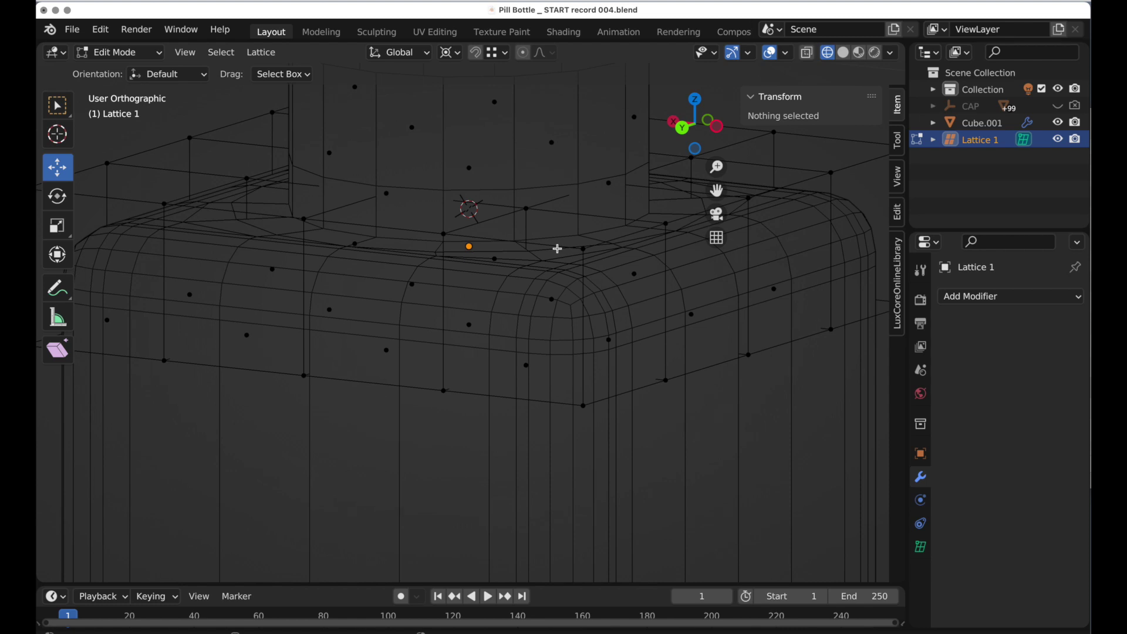
pyautogui.moveTo(572, 234); pyautogui.dragTo(598, 458)
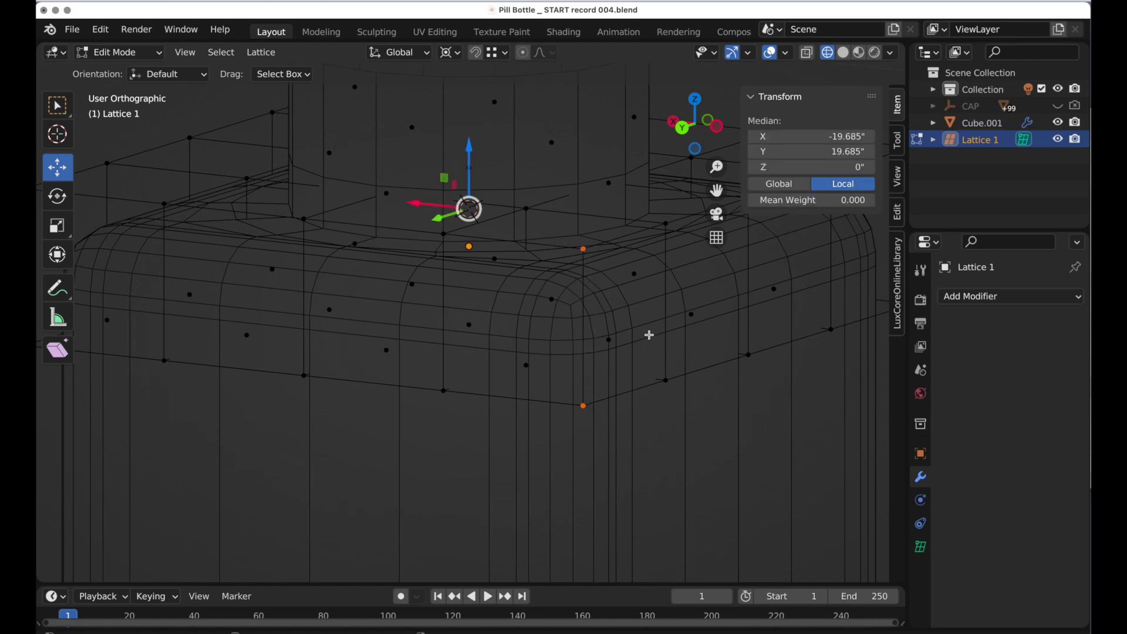
pyautogui.scroll(-3, 587, 385)
pyautogui.scroll(-2, 675, 364)
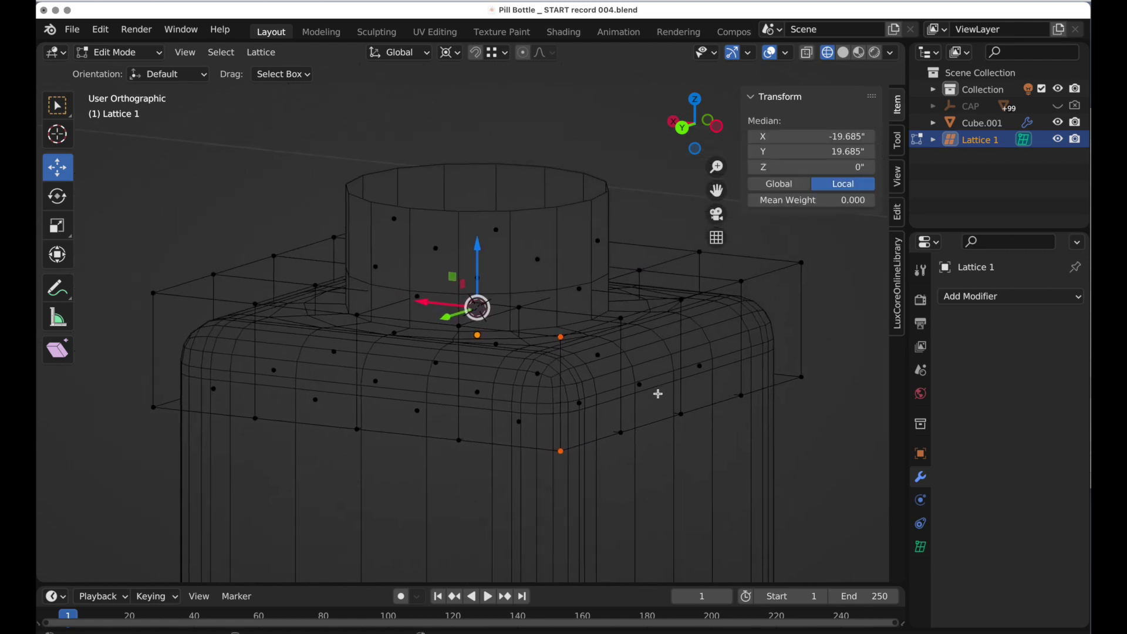
pyautogui.moveTo(826, 246); pyautogui.dragTo(789, 399)
pyautogui.keyDown('shift'); pyautogui.moveTo(133, 260); pyautogui.dragTo(168, 435); pyautogui.keyUp('shift')
pyautogui.moveTo(154, 475); pyautogui.dragTo(253, 461, button='middle')
pyautogui.keyDown('shift'); pyautogui.moveTo(114, 222); pyautogui.dragTo(82, 404); pyautogui.keyUp('shift')
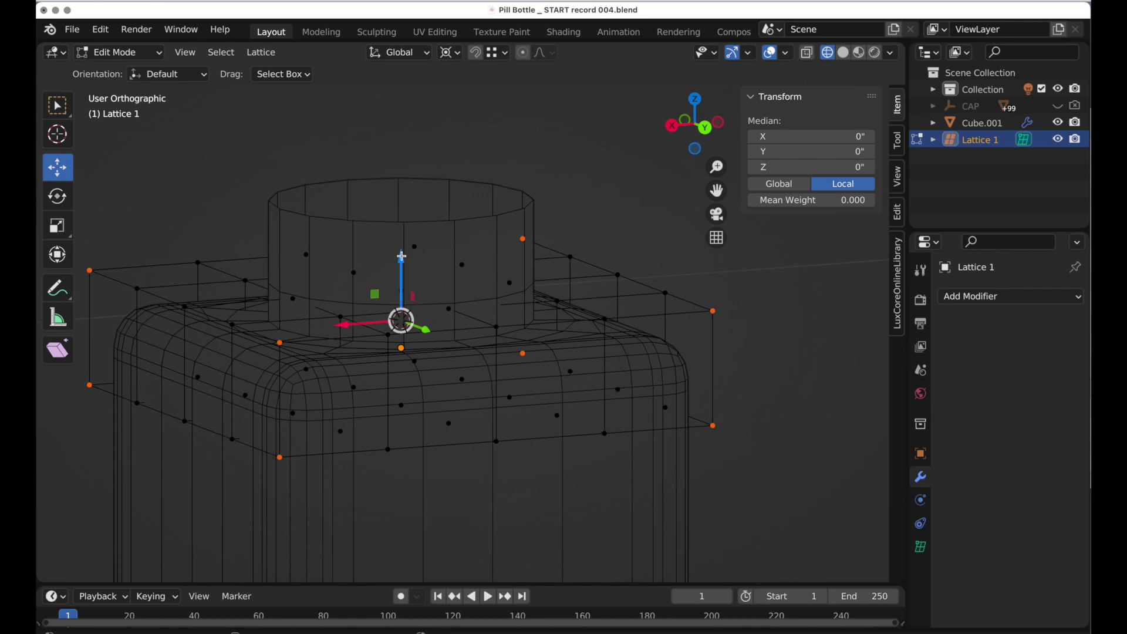
pyautogui.moveTo(402, 256); pyautogui.dragTo(406, 322)
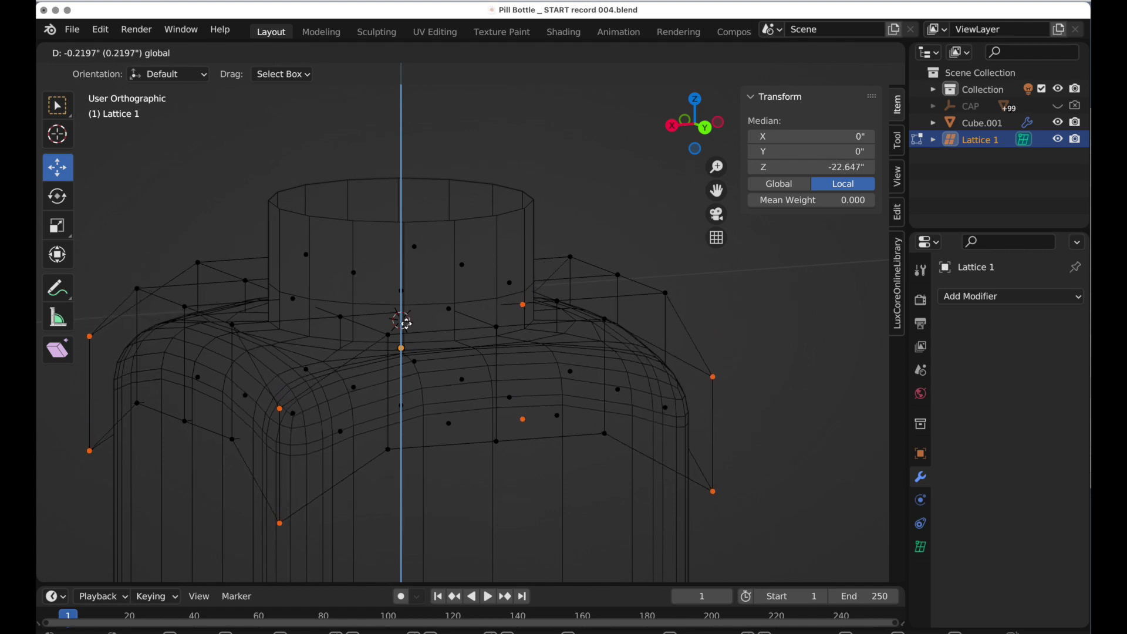
pyautogui.moveTo(406, 322); pyautogui.dragTo(406, 322)
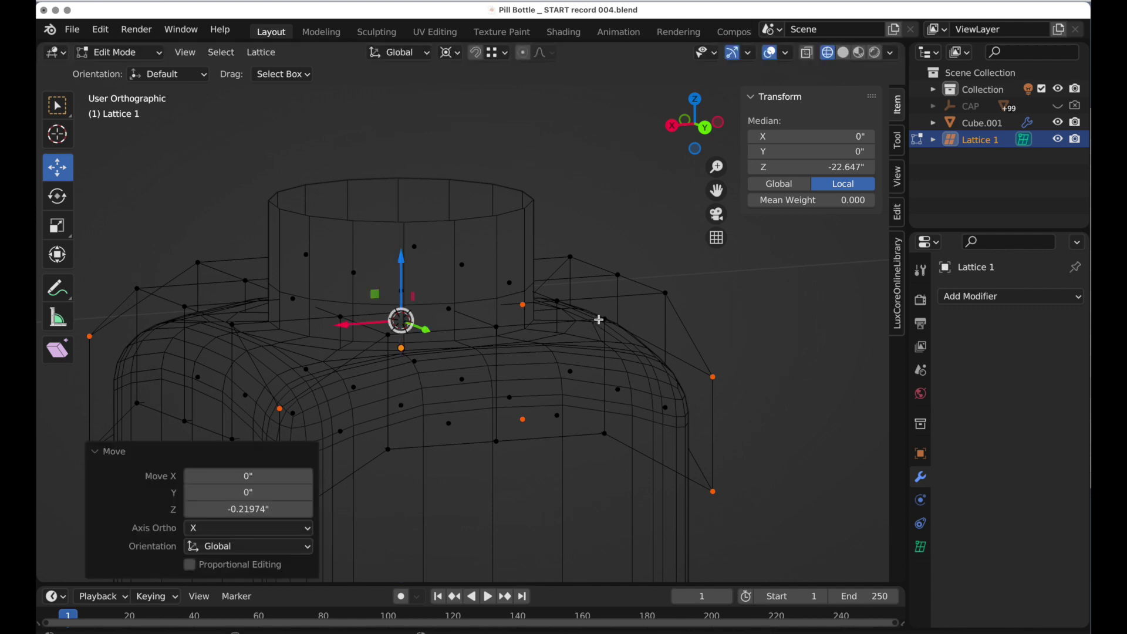
# - Select the outer lattice point pairs directly beside each corner on all four sides and lower them about 0.037" along Z
pyautogui.moveTo(599, 319); pyautogui.dragTo(573, 317, button='middle')
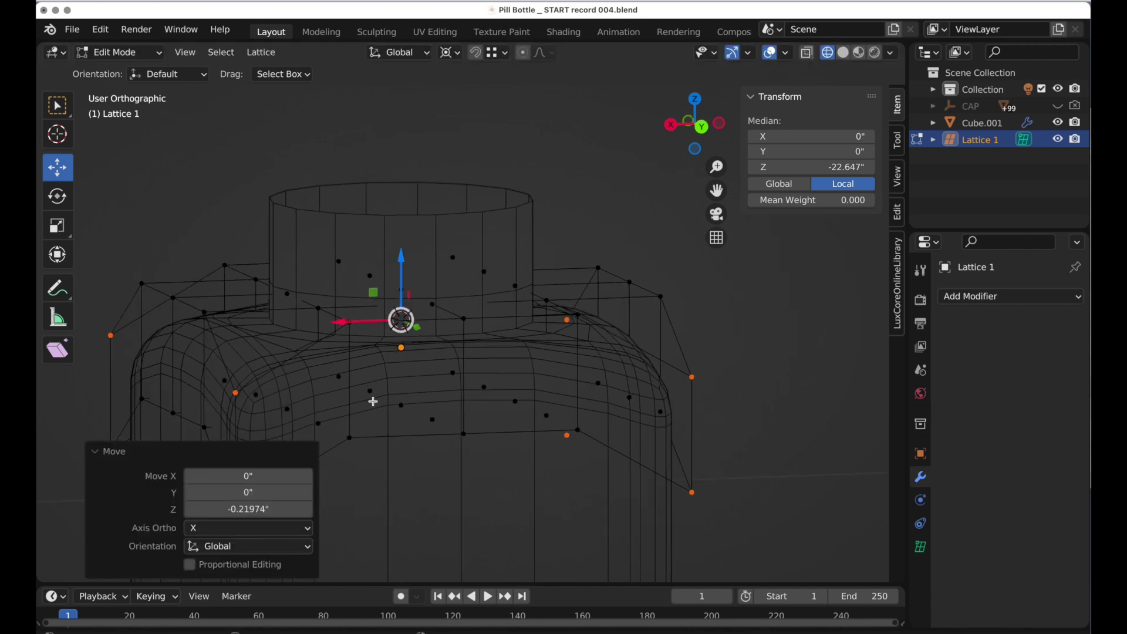
pyautogui.moveTo(578, 393); pyautogui.dragTo(594, 402, button='middle')
pyautogui.moveTo(585, 307); pyautogui.dragTo(611, 459)
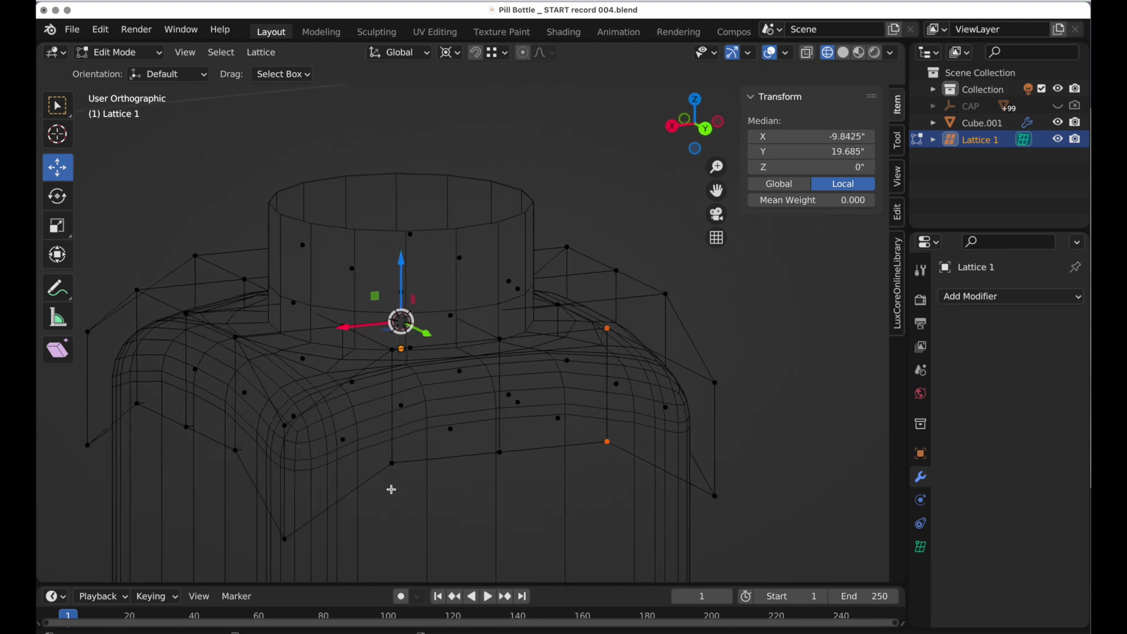
pyautogui.moveTo(394, 503); pyautogui.dragTo(383, 348)
pyautogui.moveTo(362, 368); pyautogui.dragTo(473, 428, button='middle')
pyautogui.moveTo(439, 393); pyautogui.dragTo(455, 545)
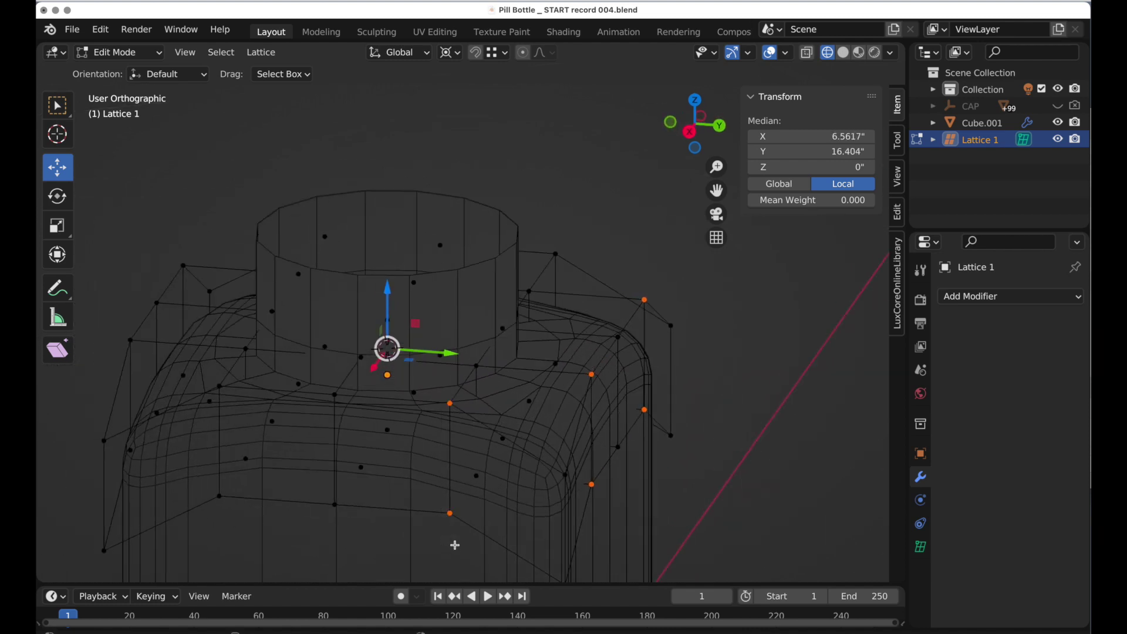
pyautogui.keyDown('shift'); pyautogui.moveTo(217, 372); pyautogui.dragTo(229, 519); pyautogui.keyUp('shift')
pyautogui.moveTo(162, 456); pyautogui.dragTo(435, 418, button='middle')
pyautogui.keyDown('shift'); pyautogui.moveTo(402, 418); pyautogui.dragTo(420, 555); pyautogui.keyUp('shift')
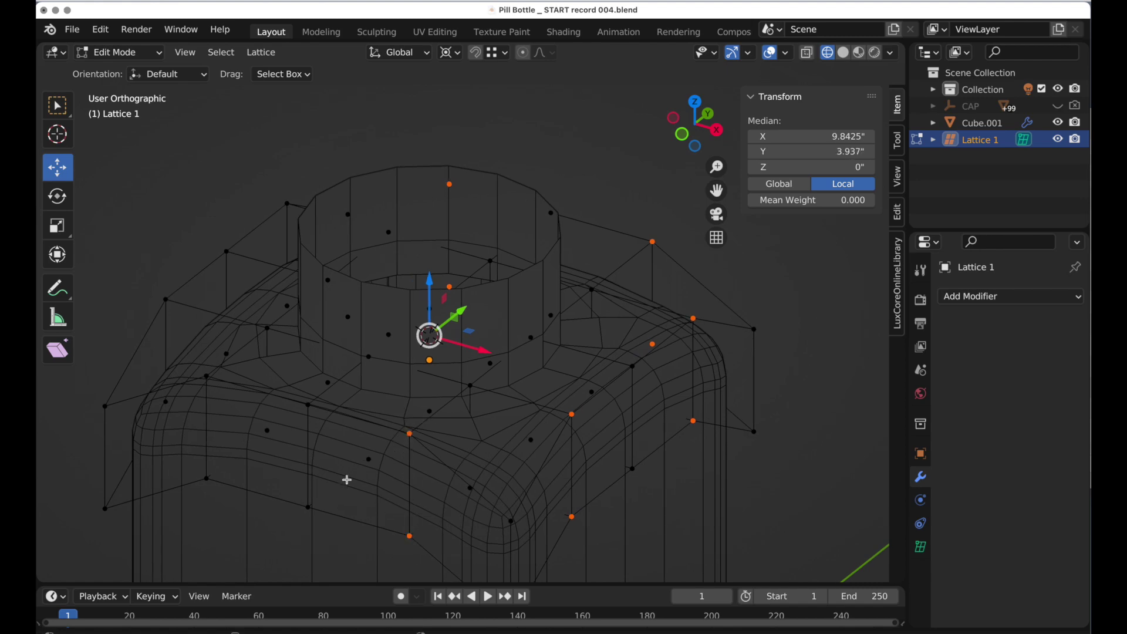
pyautogui.keyDown('shift'); pyautogui.moveTo(195, 367); pyautogui.dragTo(223, 511); pyautogui.keyUp('shift')
pyautogui.moveTo(221, 505); pyautogui.dragTo(411, 411, button='middle')
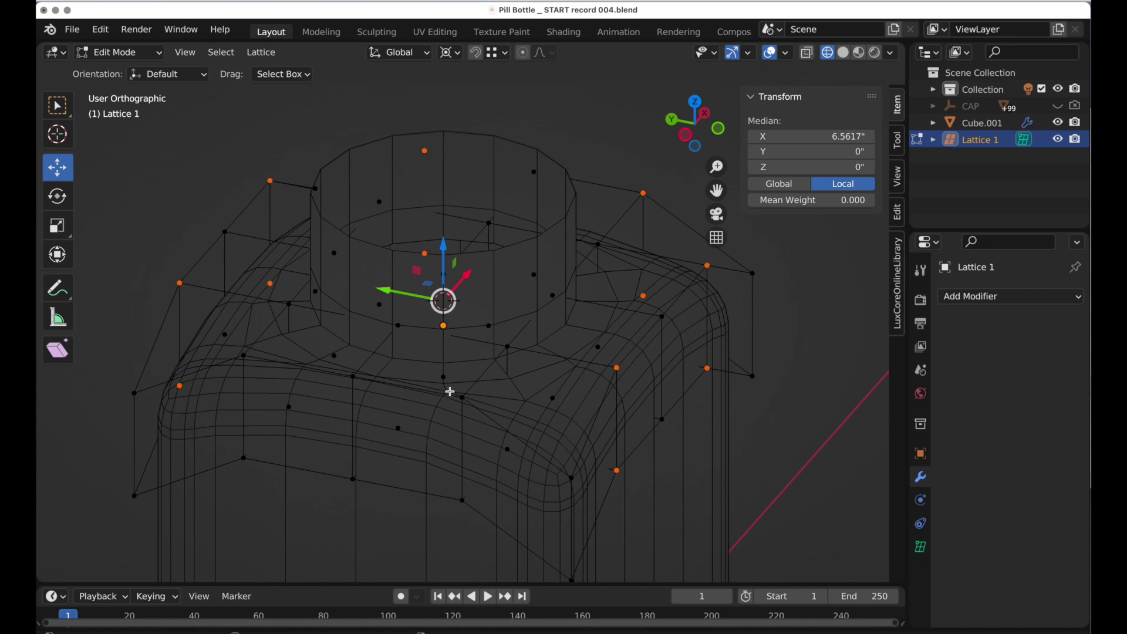
pyautogui.keyDown('shift'); pyautogui.moveTo(450, 391); pyautogui.dragTo(466, 519); pyautogui.keyUp('shift')
pyautogui.keyDown('shift'); pyautogui.moveTo(238, 350); pyautogui.dragTo(254, 488); pyautogui.keyUp('shift')
pyautogui.moveTo(443, 247); pyautogui.dragTo(446, 259)
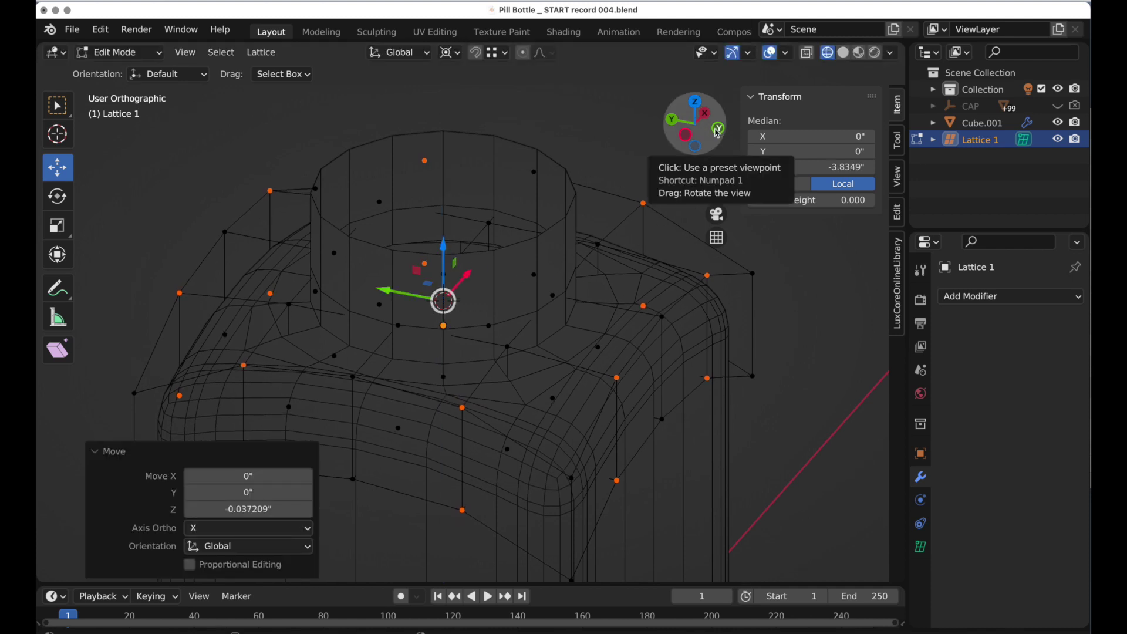
# - Return to Object Mode, apply the Lattice modifier on the bottle body and hide Lattice 1, leaving the bottle selected
pyautogui.click(672, 123)
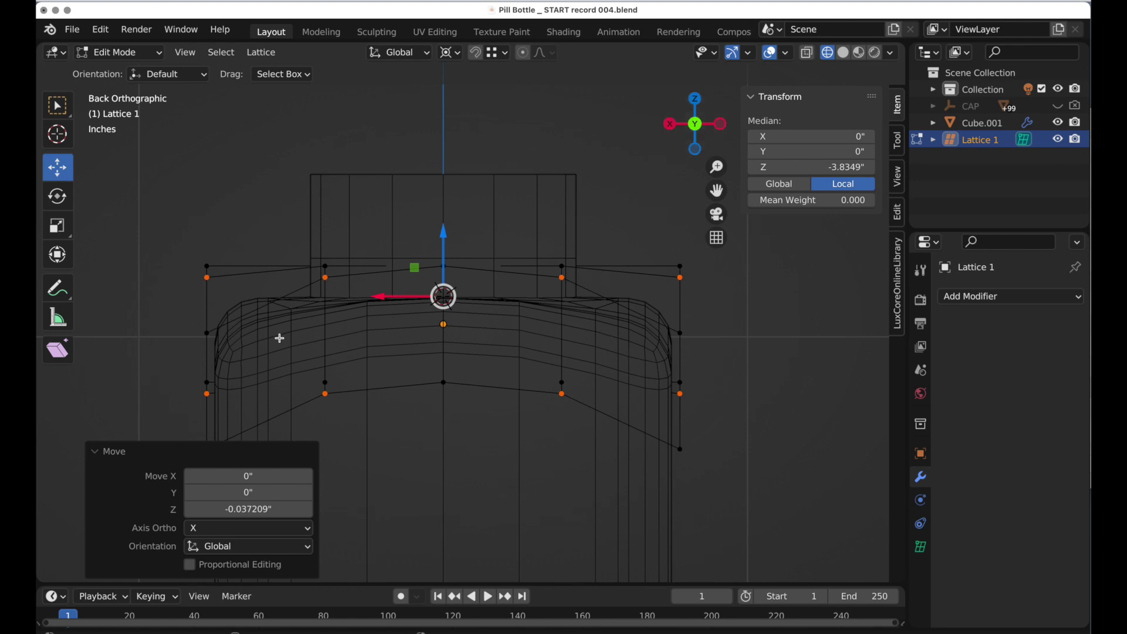
pyautogui.keyDown('shift'); pyautogui.moveTo(328, 335); pyautogui.dragTo(335, 300, button='middle'); pyautogui.keyUp('shift')
pyautogui.scroll(3, 335, 299)
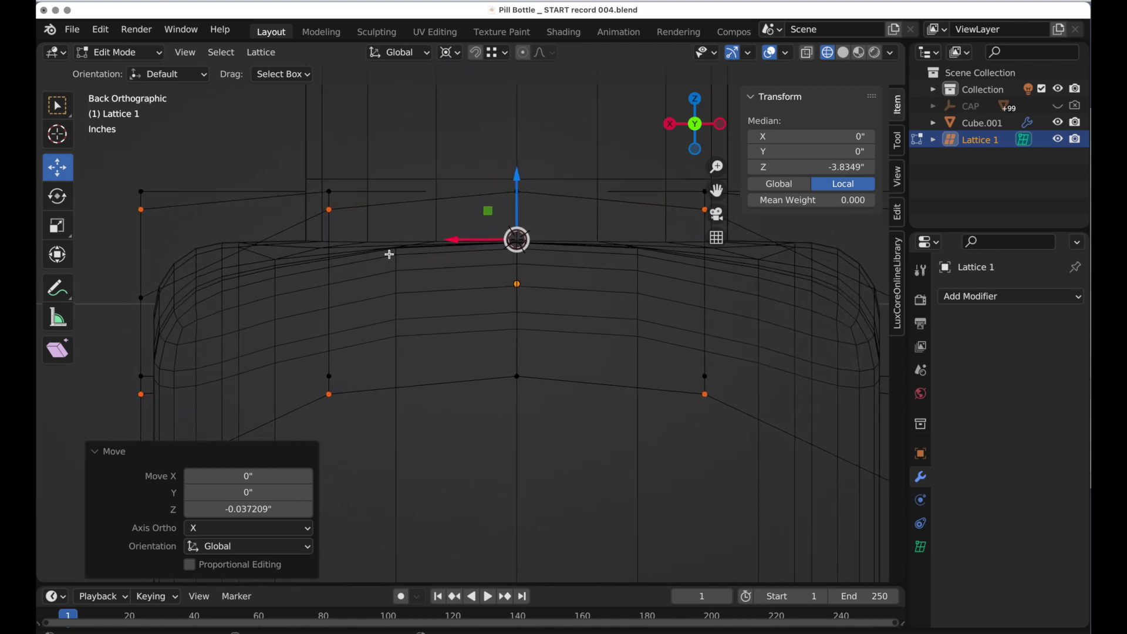
pyautogui.moveTo(389, 255); pyautogui.dragTo(379, 332, button='middle')
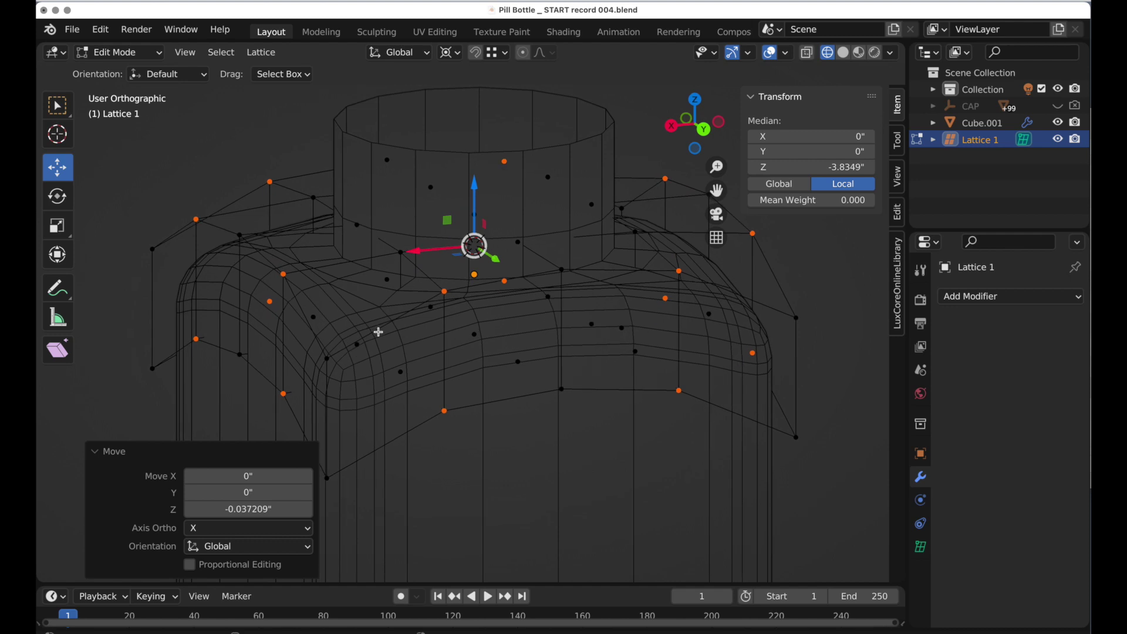
pyautogui.press('Tab')
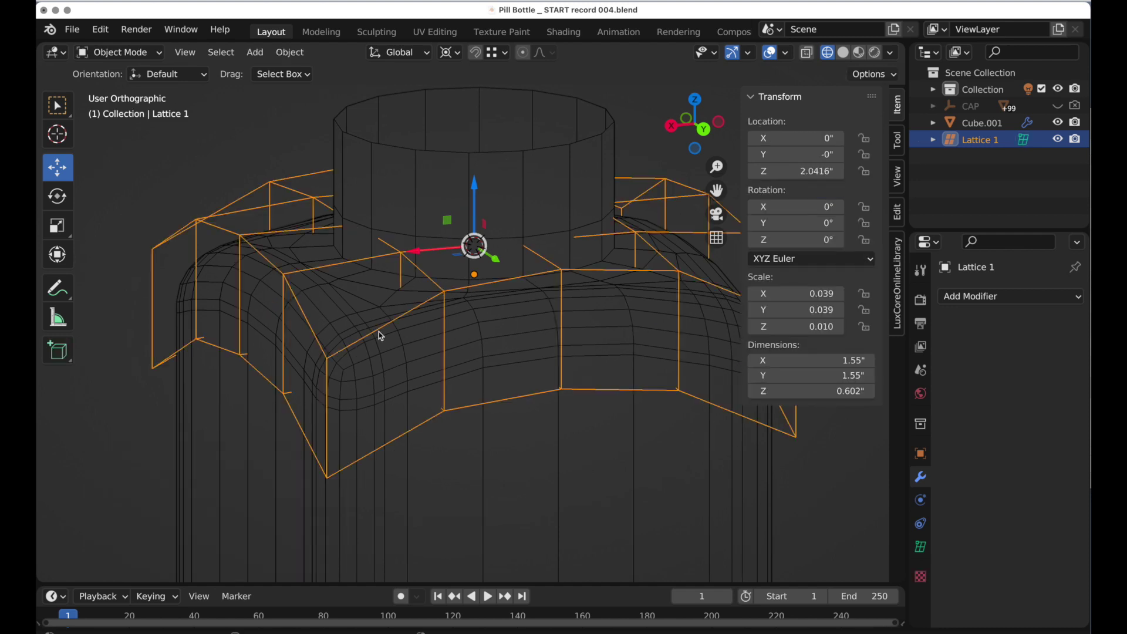
pyautogui.click(382, 356)
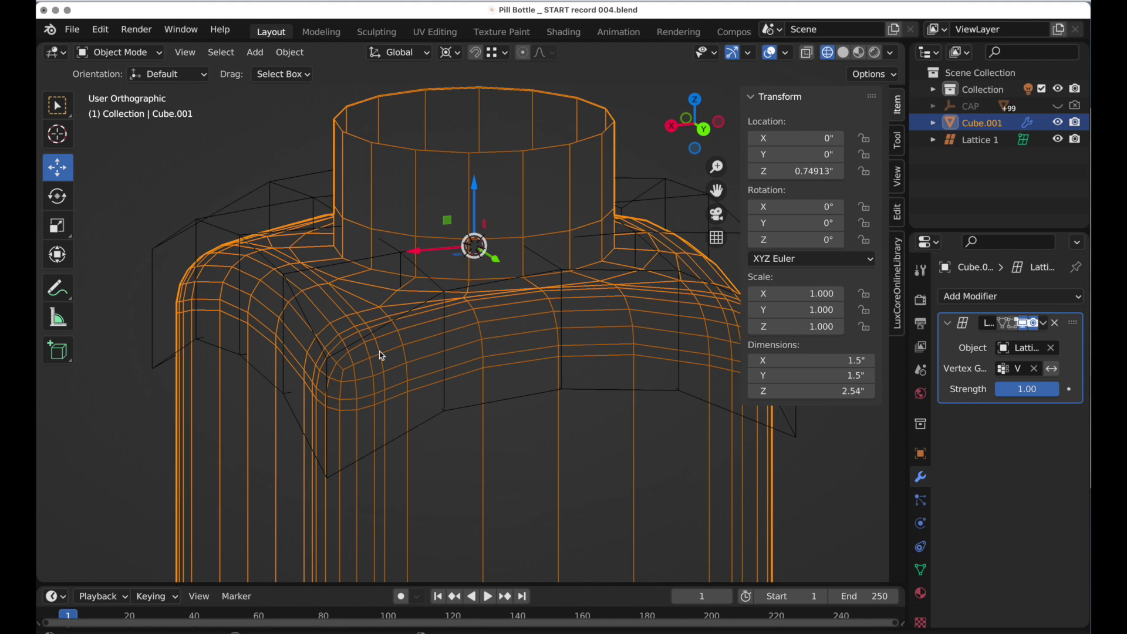
pyautogui.click(1039, 324)
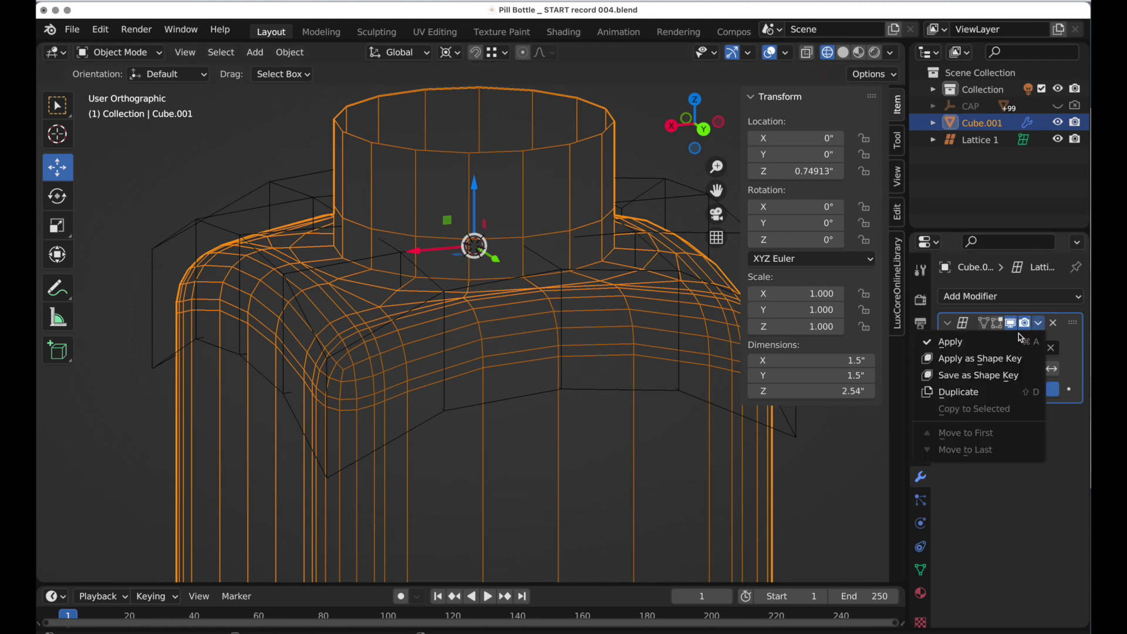
pyautogui.click(1016, 337)
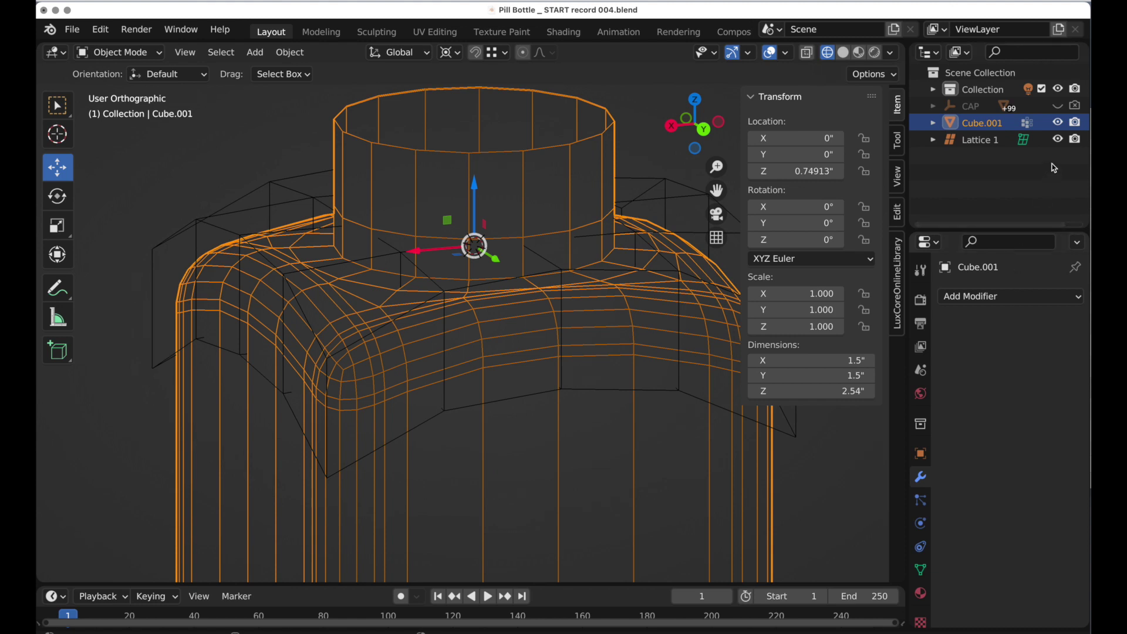
pyautogui.click(1057, 139)
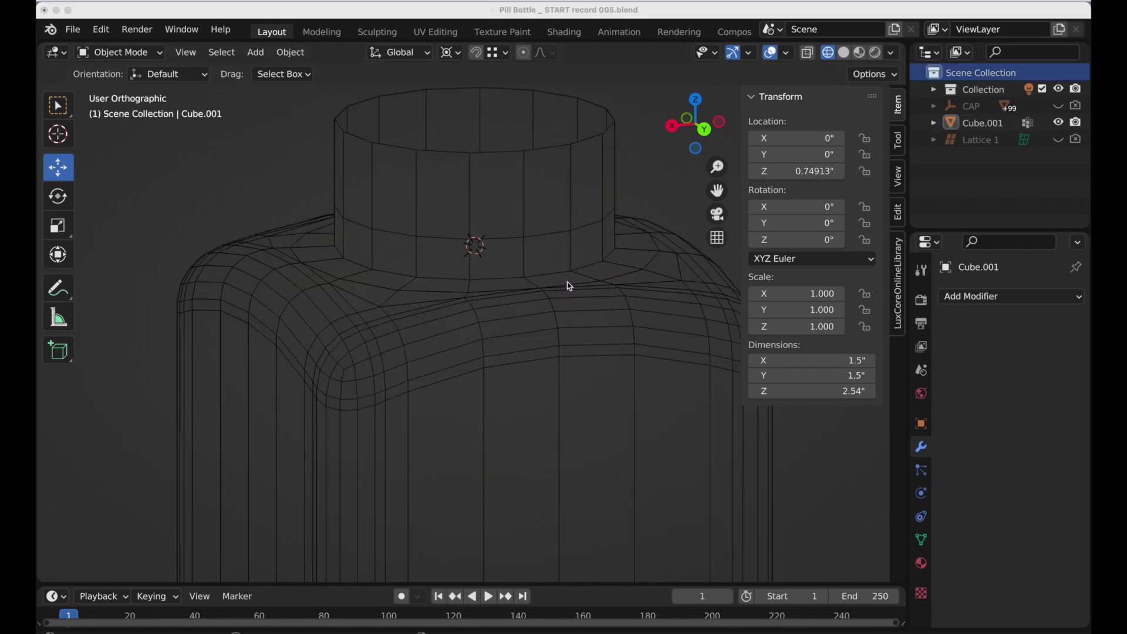
pyautogui.click(567, 286)
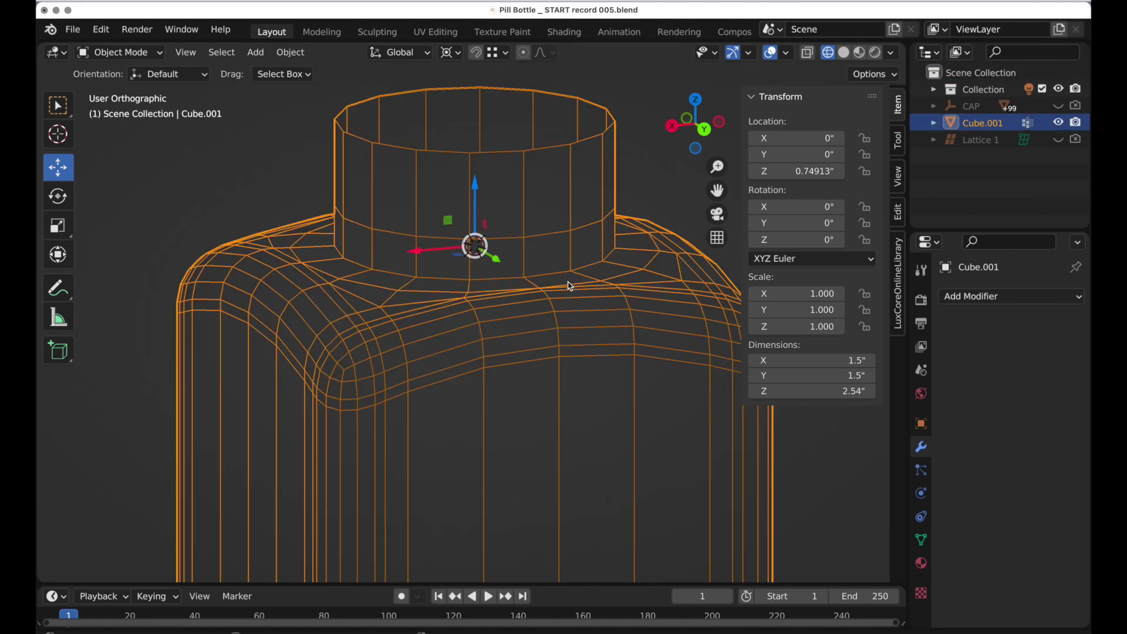
# - In Edit Mode, select the edge loop at the base of the bottle's neck and bevel it about 0.106" wide
pyautogui.press('Tab')
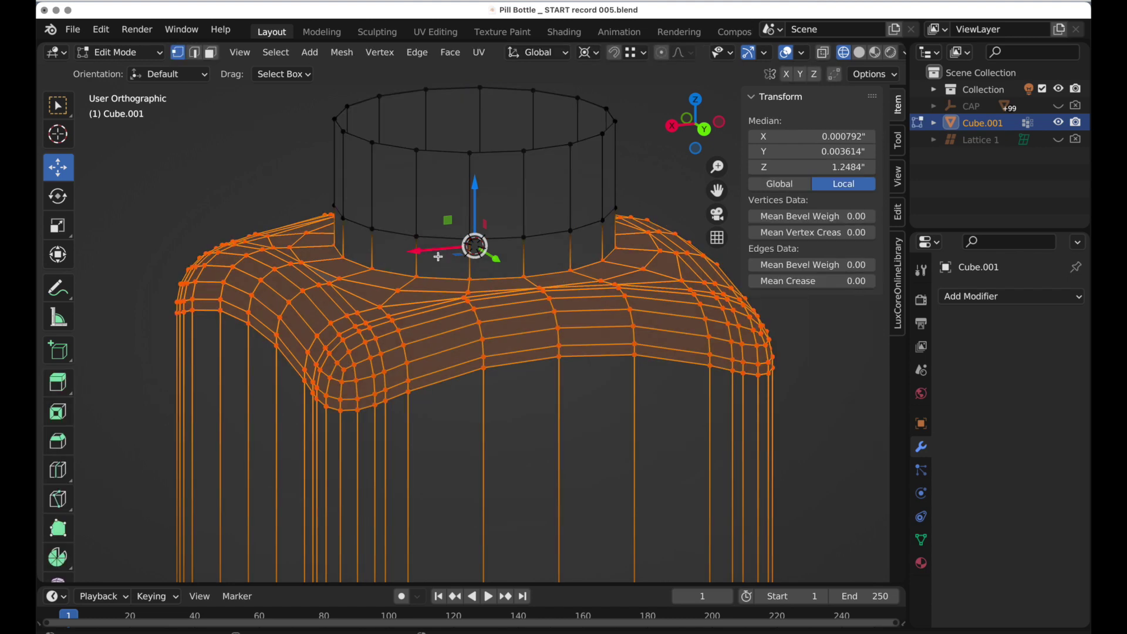
pyautogui.click(194, 52)
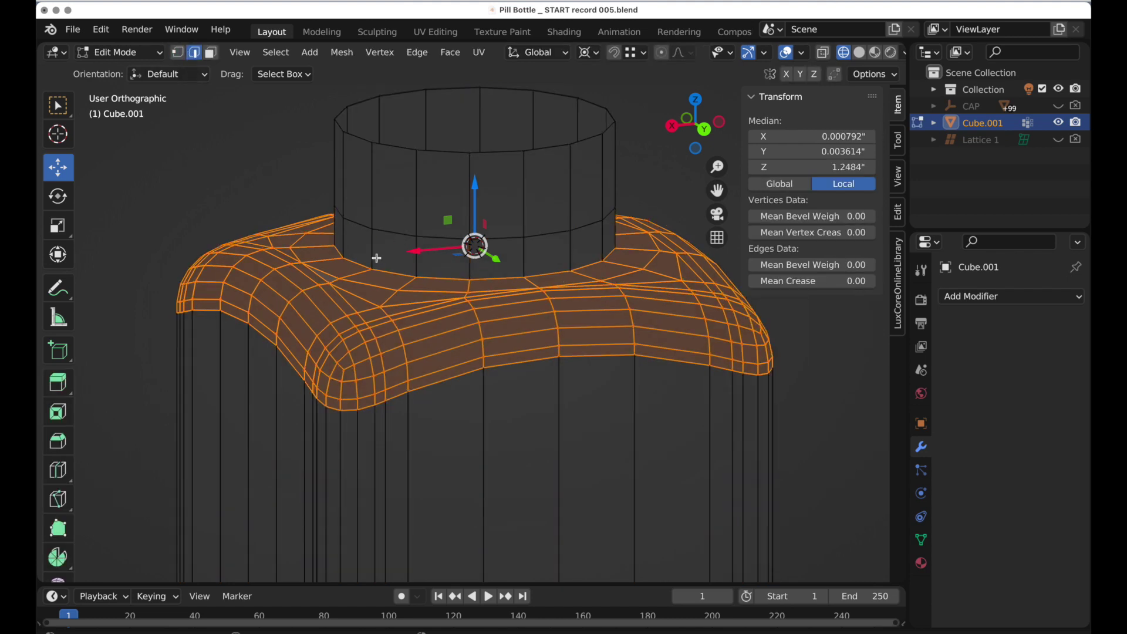
pyautogui.keyDown('alt'); pyautogui.click(385, 271); pyautogui.keyUp('alt')
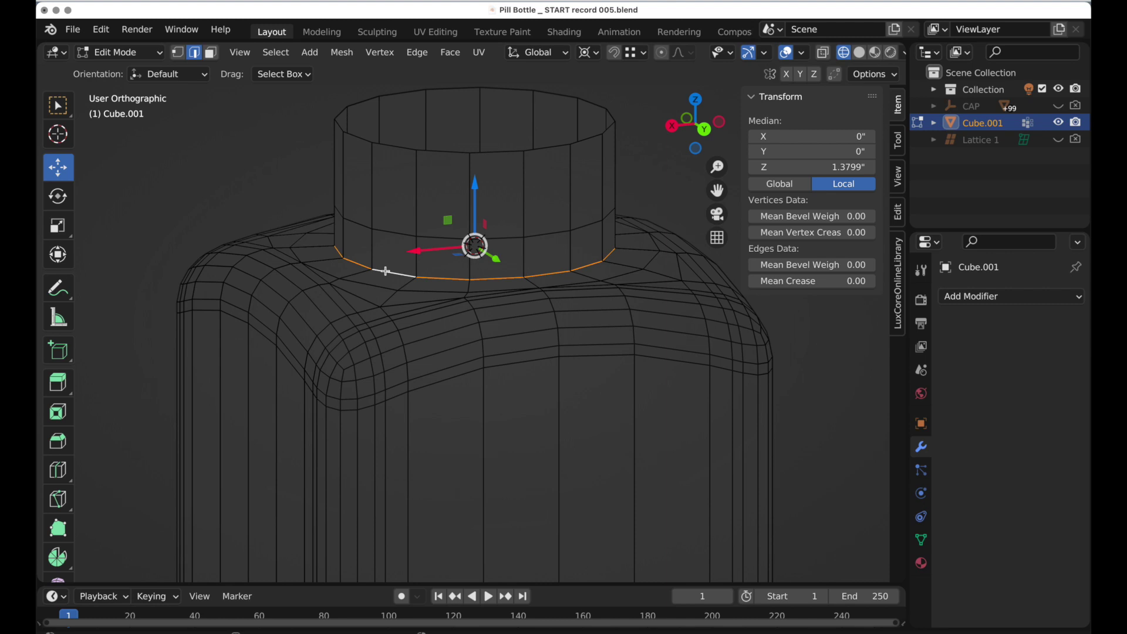
pyautogui.scroll(4, 385, 270)
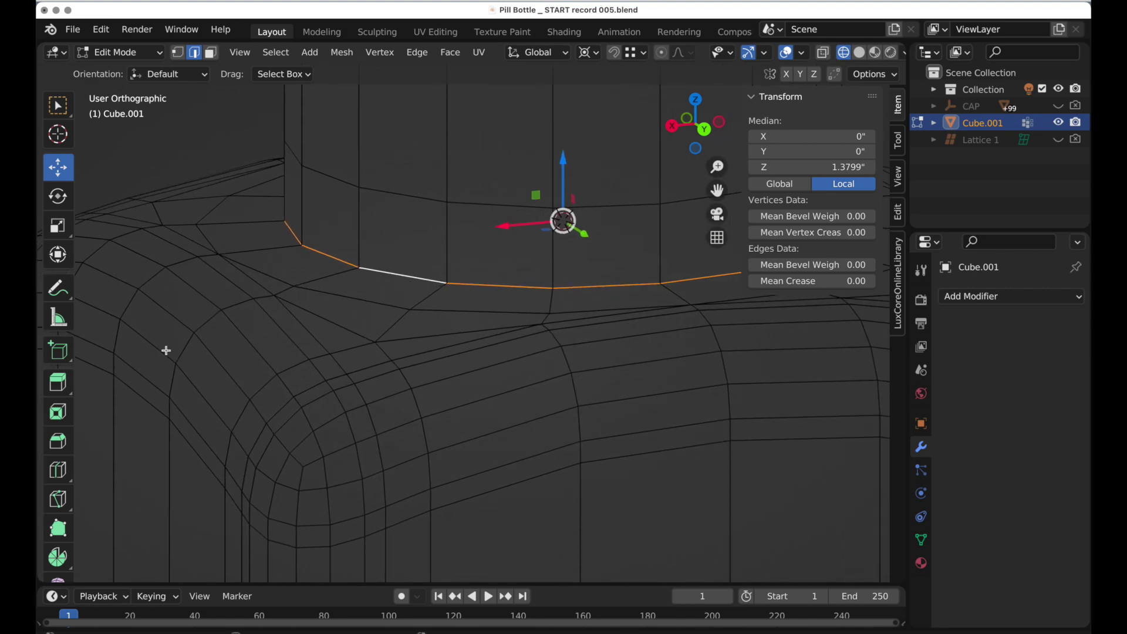
pyautogui.click(58, 442)
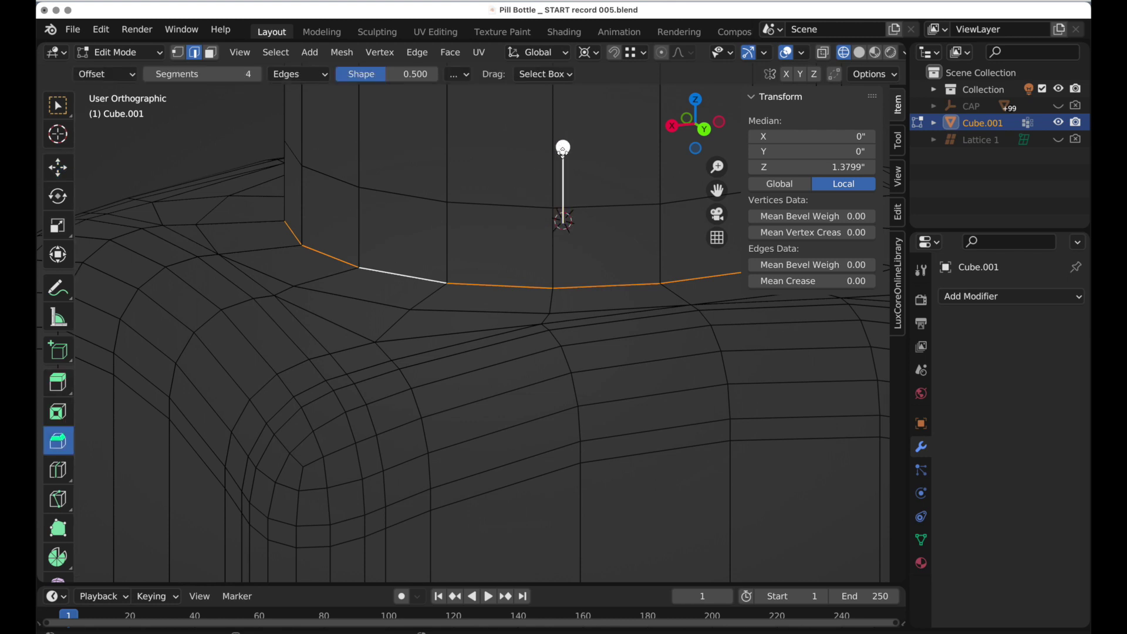
pyautogui.moveTo(563, 148); pyautogui.dragTo(568, 134)
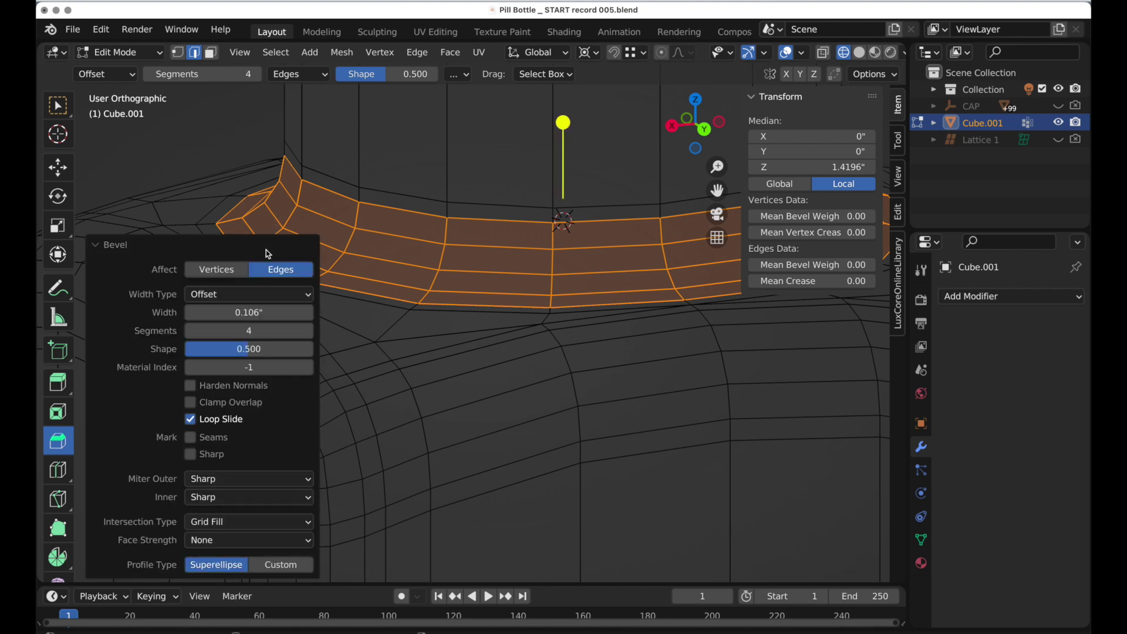
# - Set the neck-base bevel's segments to 3
pyautogui.click(252, 332)
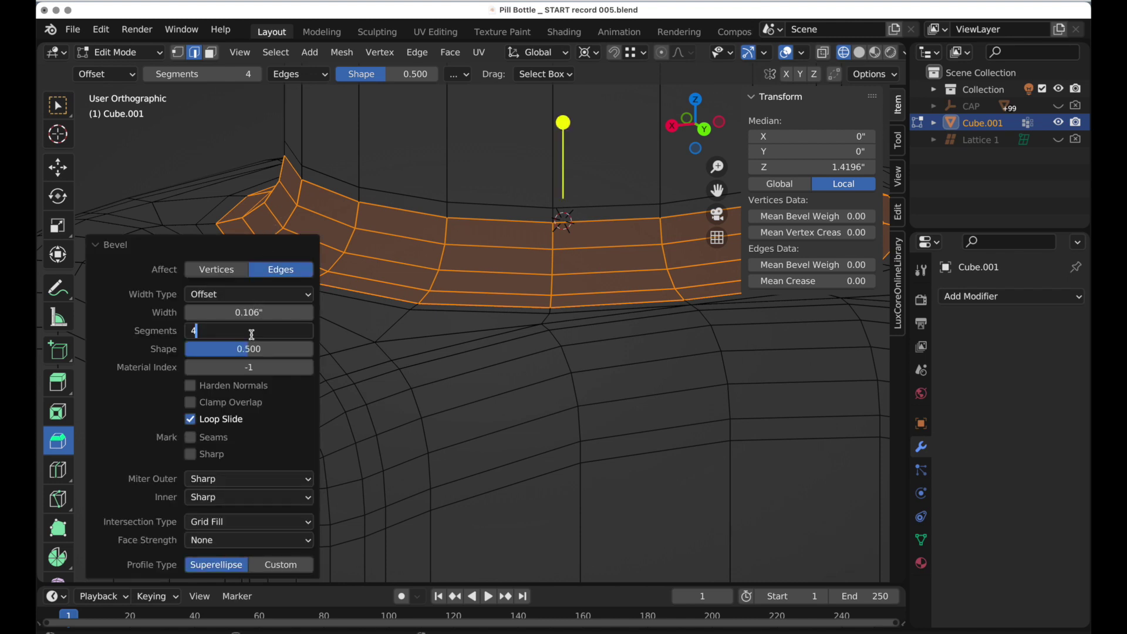
pyautogui.write('43')
pyautogui.press('Return')
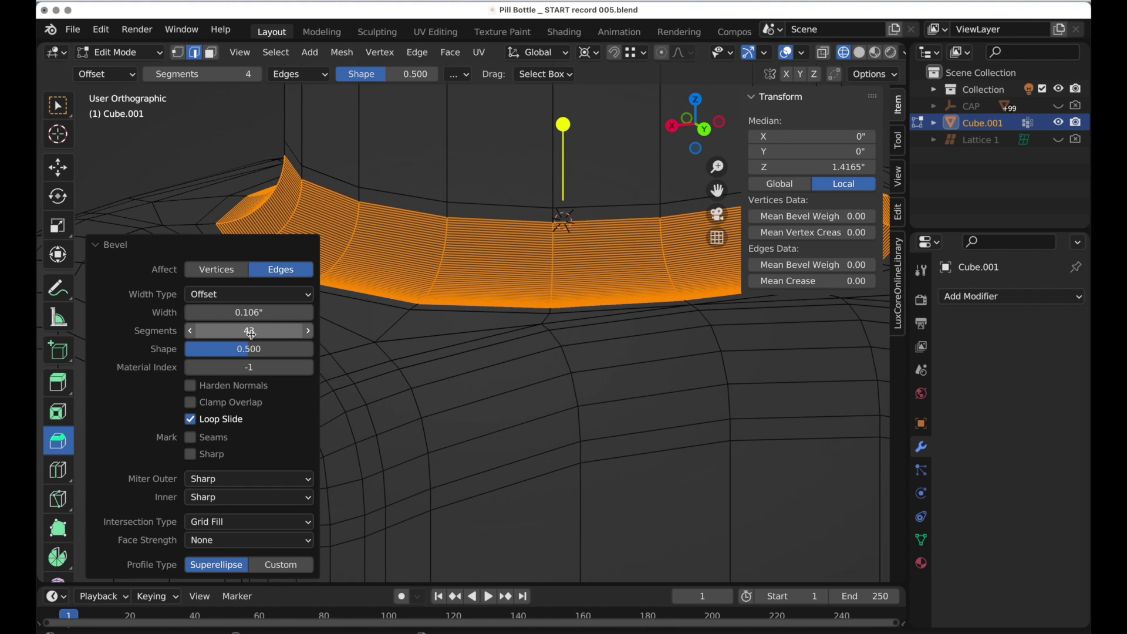
pyautogui.click(251, 332)
pyautogui.write('3')
pyautogui.press('Return')
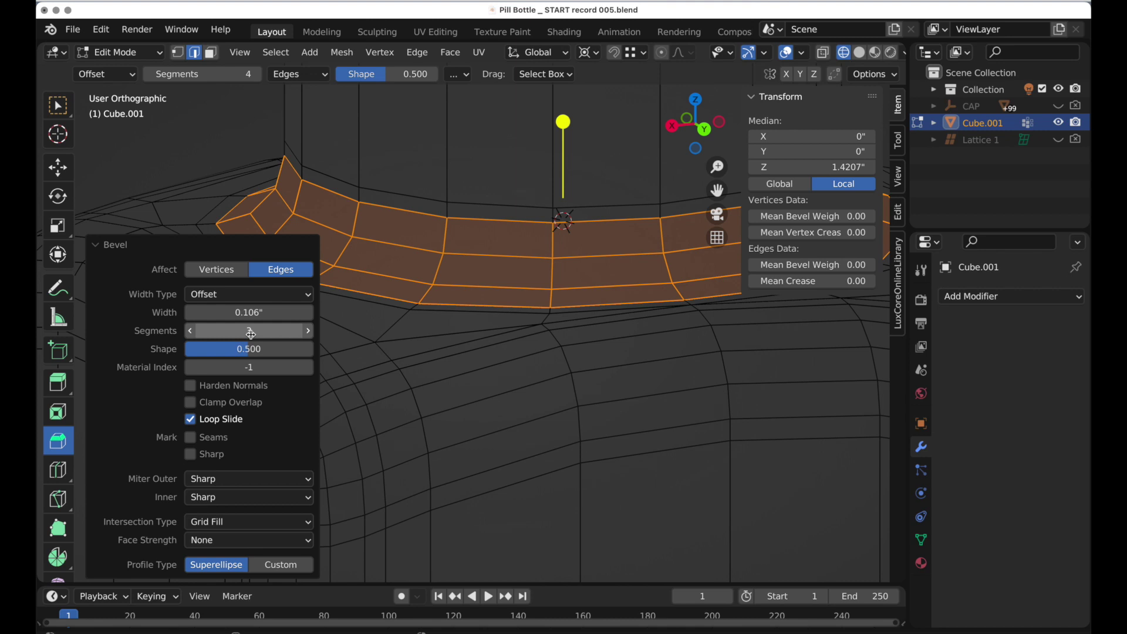
pyautogui.click(212, 135)
# - In back view with X-ray on, box-select all vertices of the shoulder and the beveled neck base, leaving out the neck's upper rim
pyautogui.scroll(-4, 499, 328)
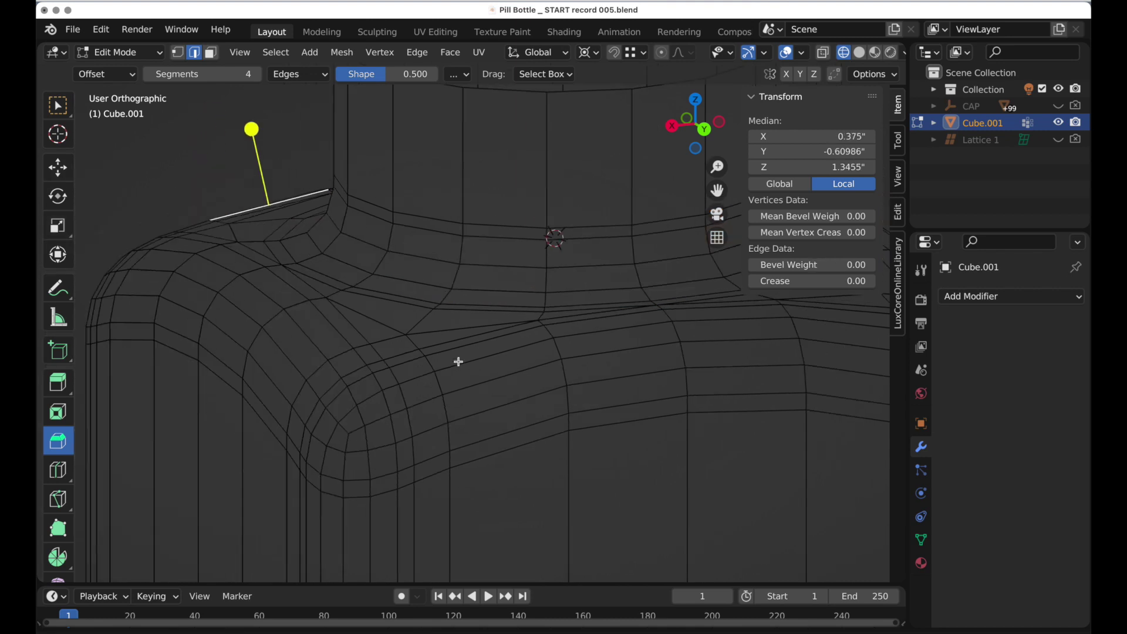
pyautogui.click(705, 137)
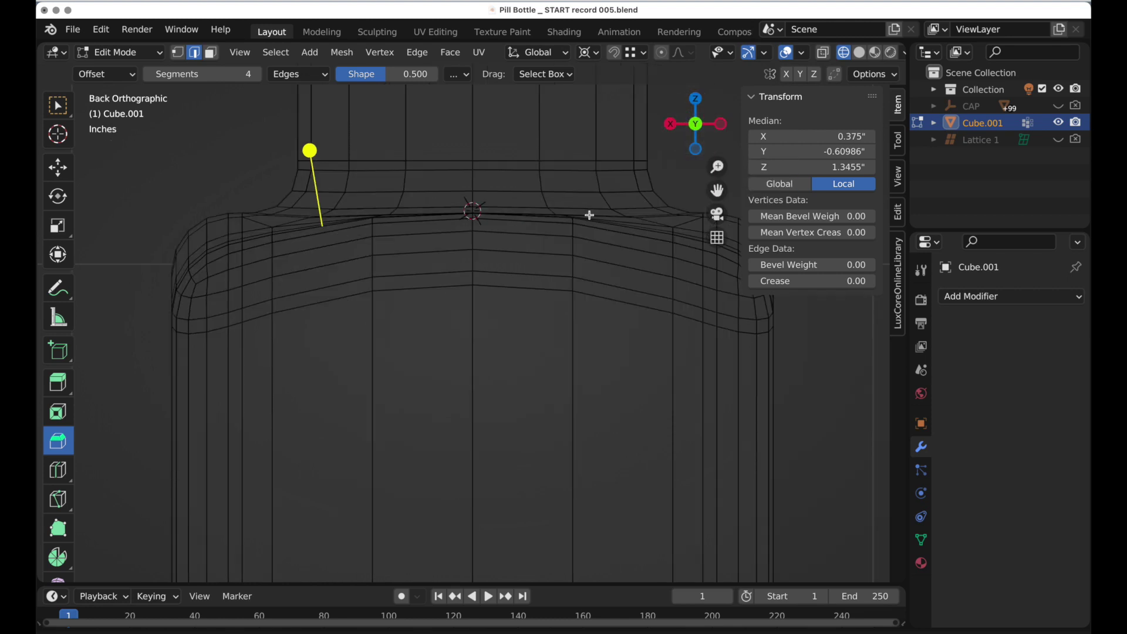
pyautogui.keyDown('shift'); pyautogui.moveTo(589, 215); pyautogui.dragTo(554, 341, button='middle'); pyautogui.keyUp('shift')
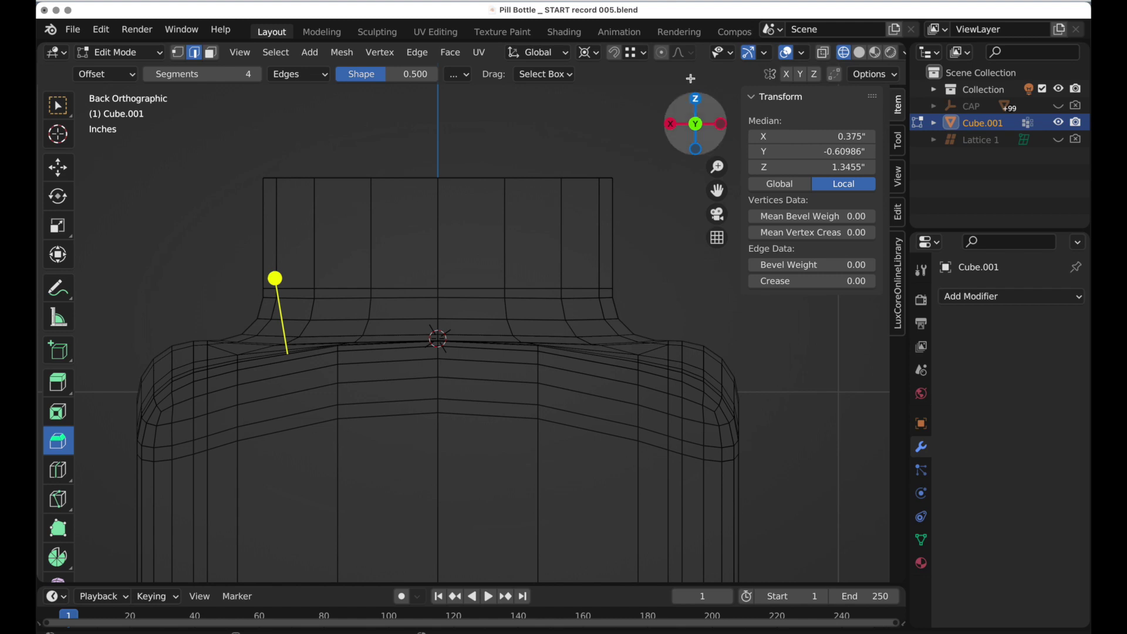
pyautogui.click(823, 54)
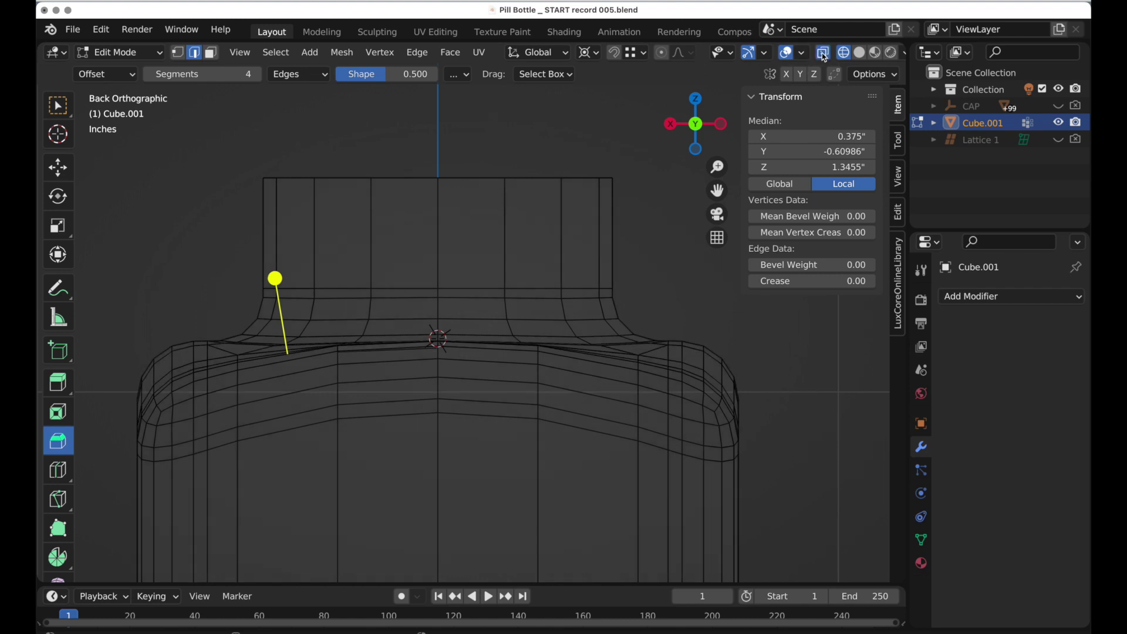
pyautogui.click(179, 54)
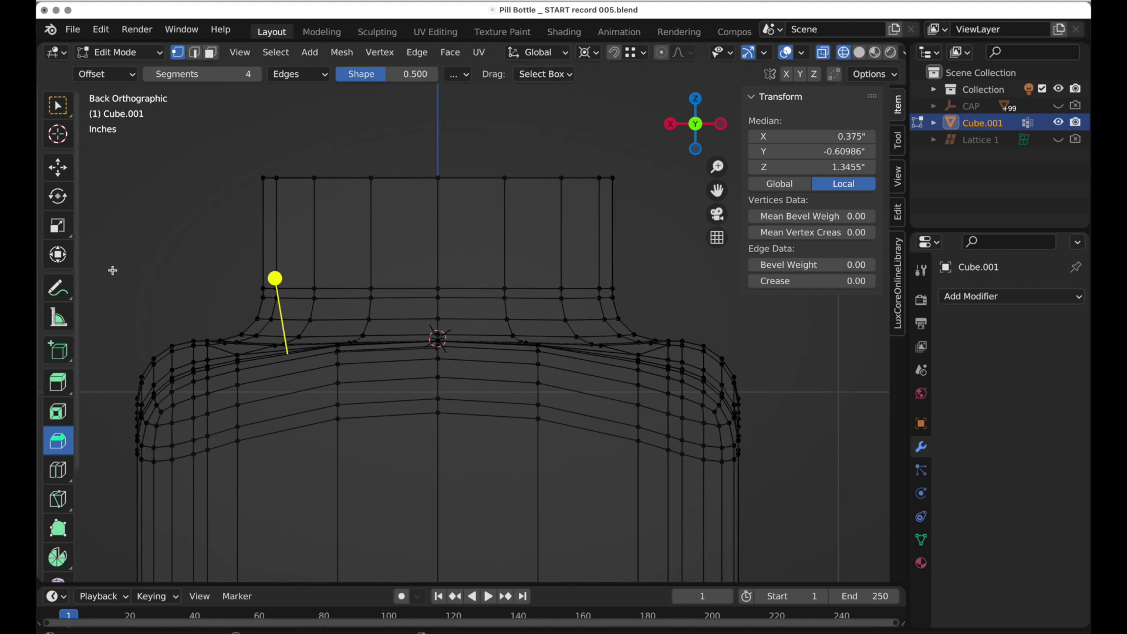
pyautogui.moveTo(112, 271); pyautogui.dragTo(779, 486)
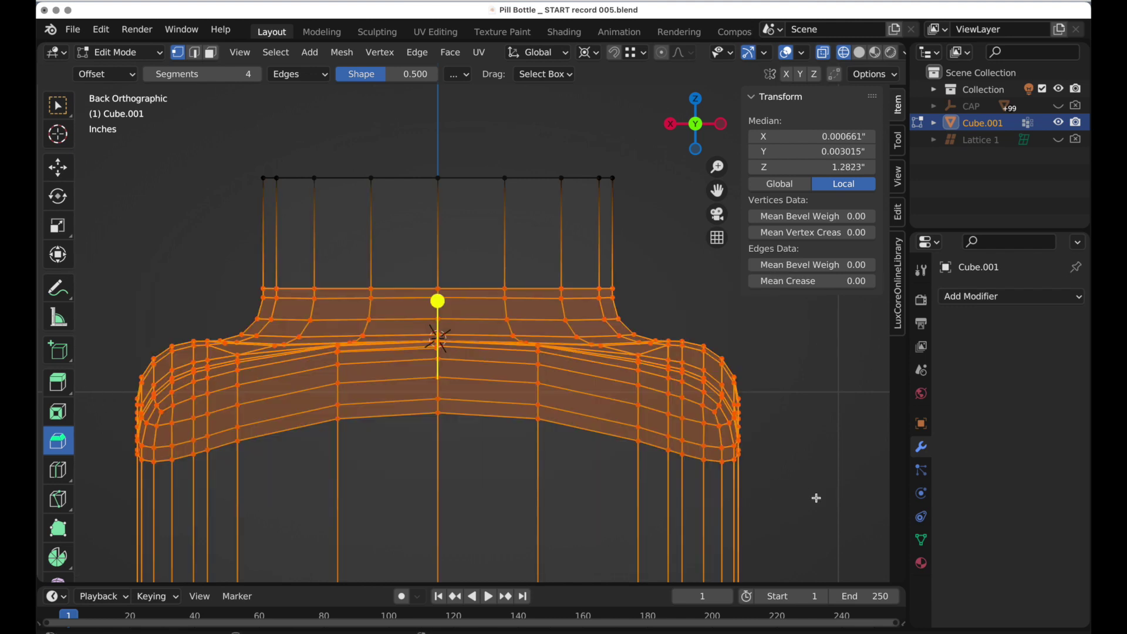
# - Create a second vertex group named Vertex Group, assign the selected shoulder and neck-base vertices to it, and return to Object Mode
pyautogui.click(919, 542)
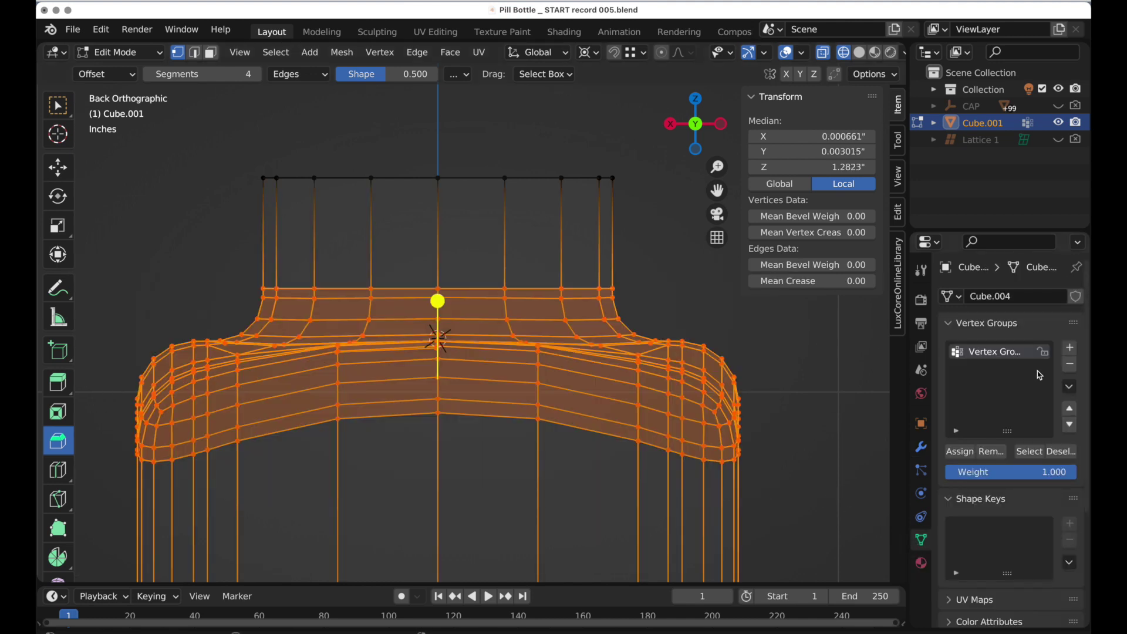
pyautogui.click(1070, 349)
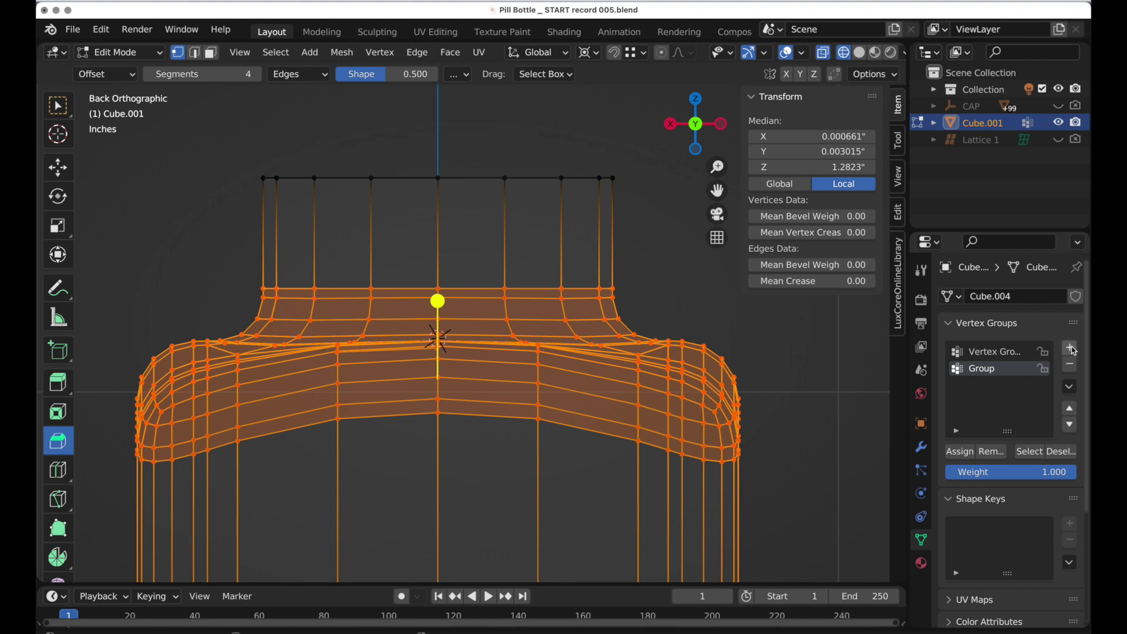
pyautogui.doubleClick(982, 368)
pyautogui.write('Vert')
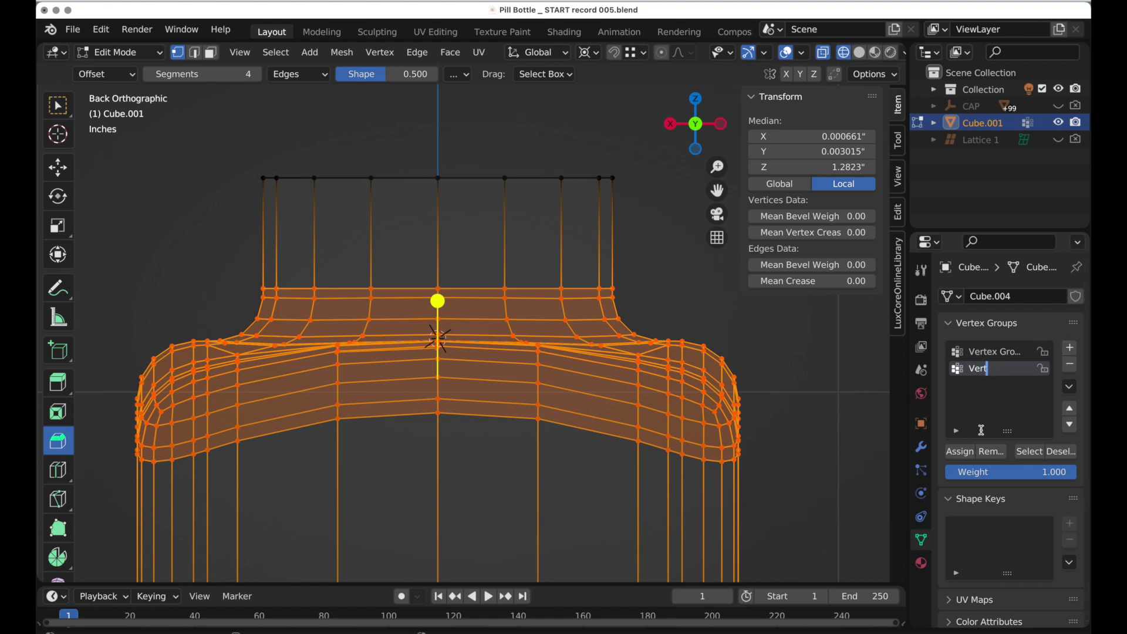
pyautogui.write('ex Group')
pyautogui.press('Return')
pyautogui.click(962, 452)
pyautogui.press('Tab')
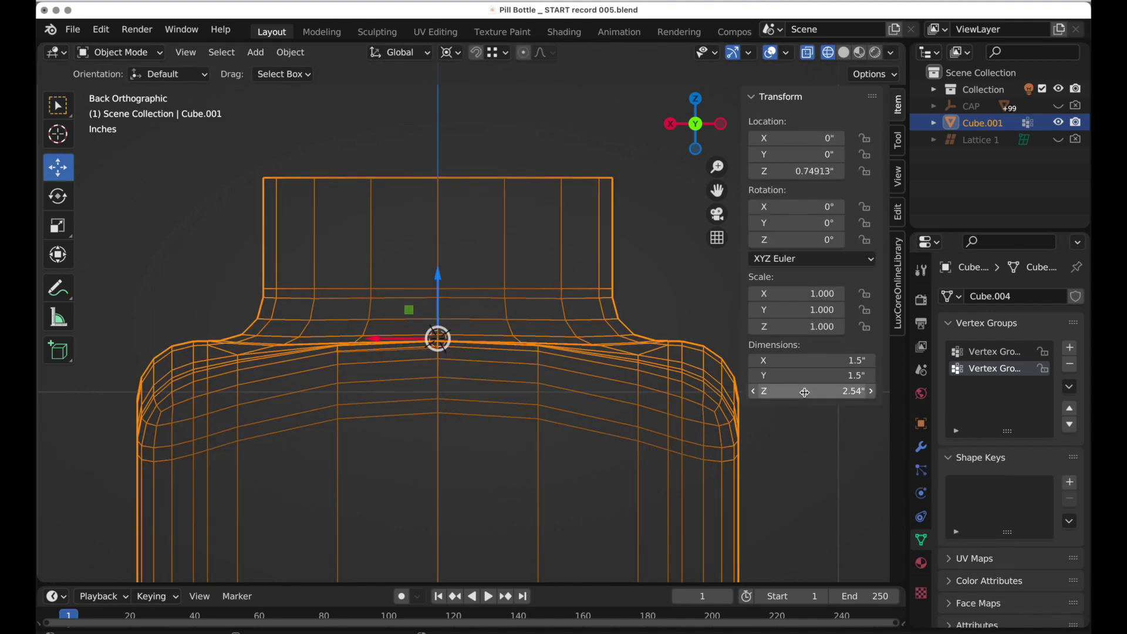
# - Add a lattice object at the base of the neck with a radius of 2"
pyautogui.scroll(-4, 598, 251)
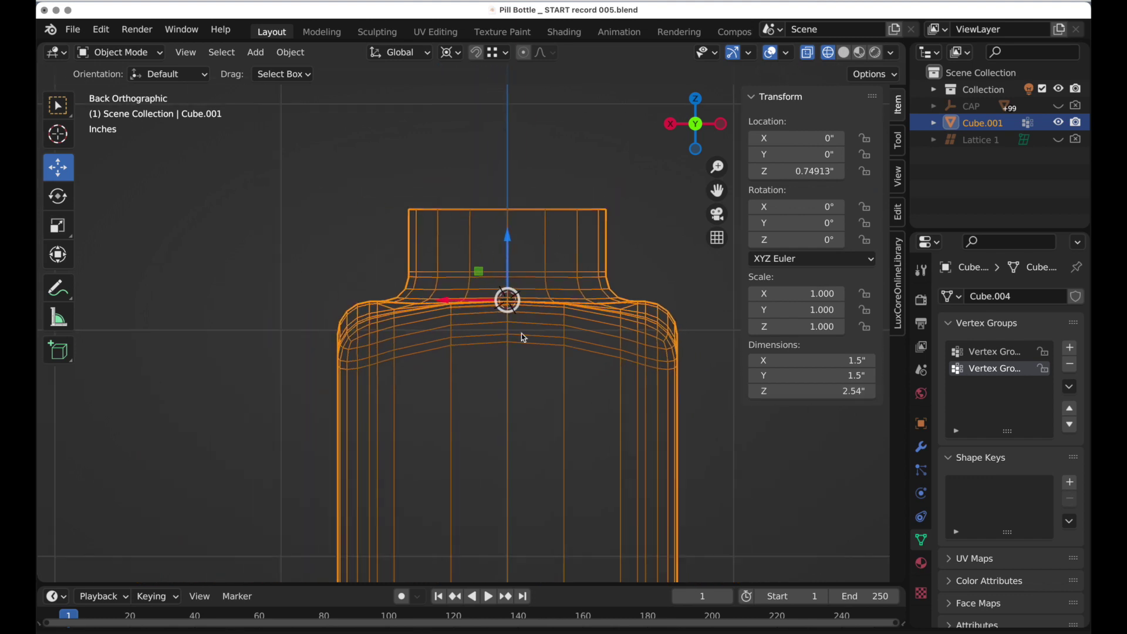
pyautogui.click(256, 52)
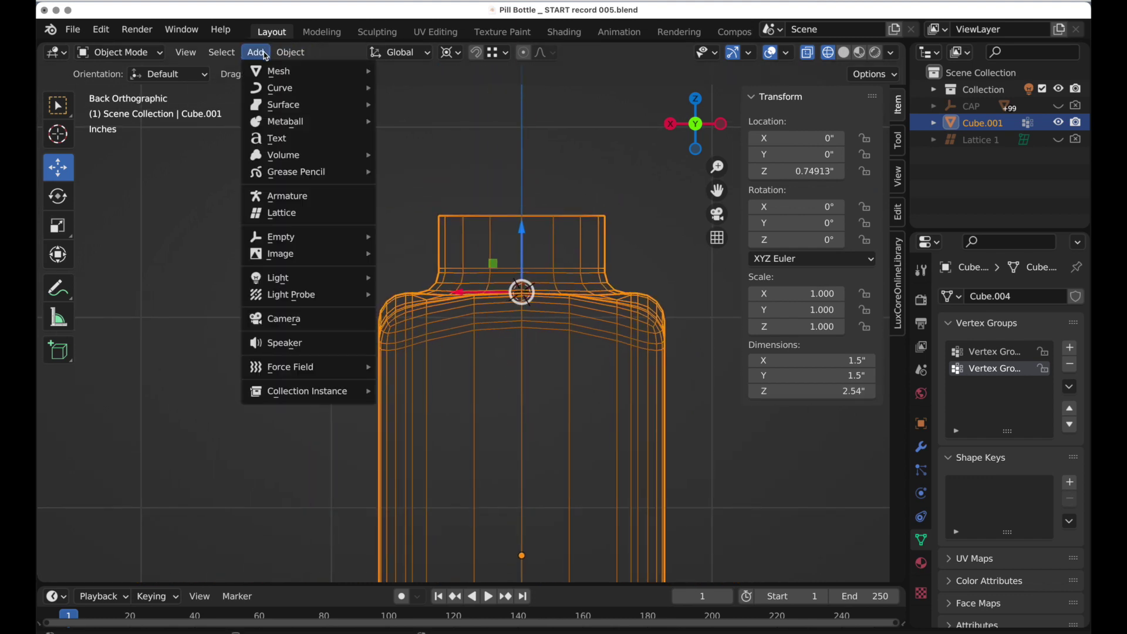
pyautogui.click(285, 214)
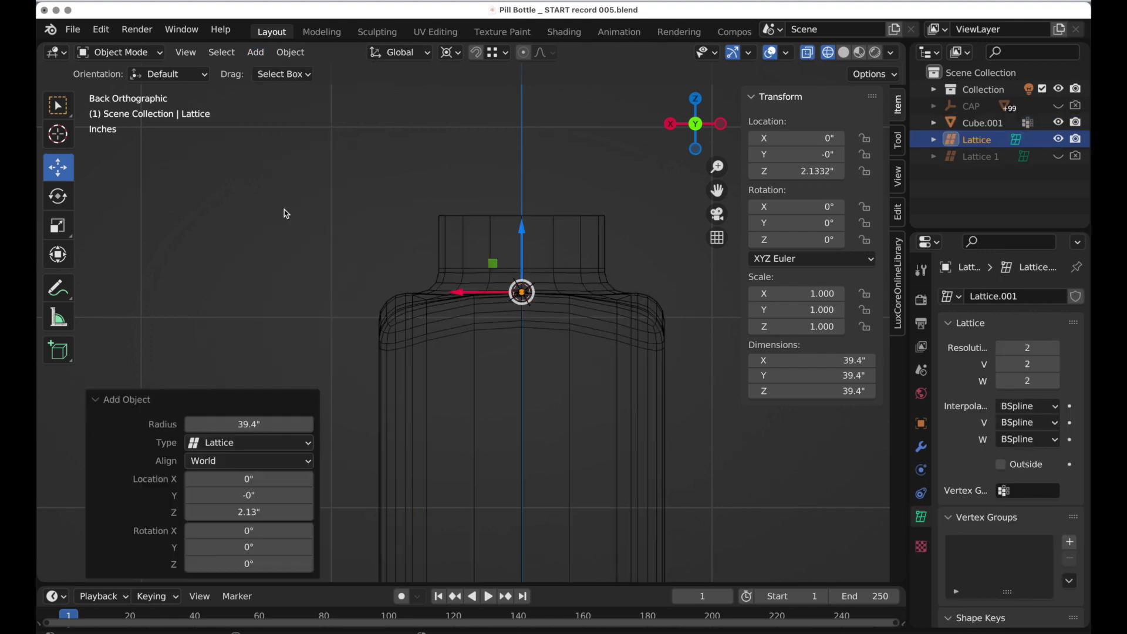
pyautogui.click(251, 425)
pyautogui.write('2')
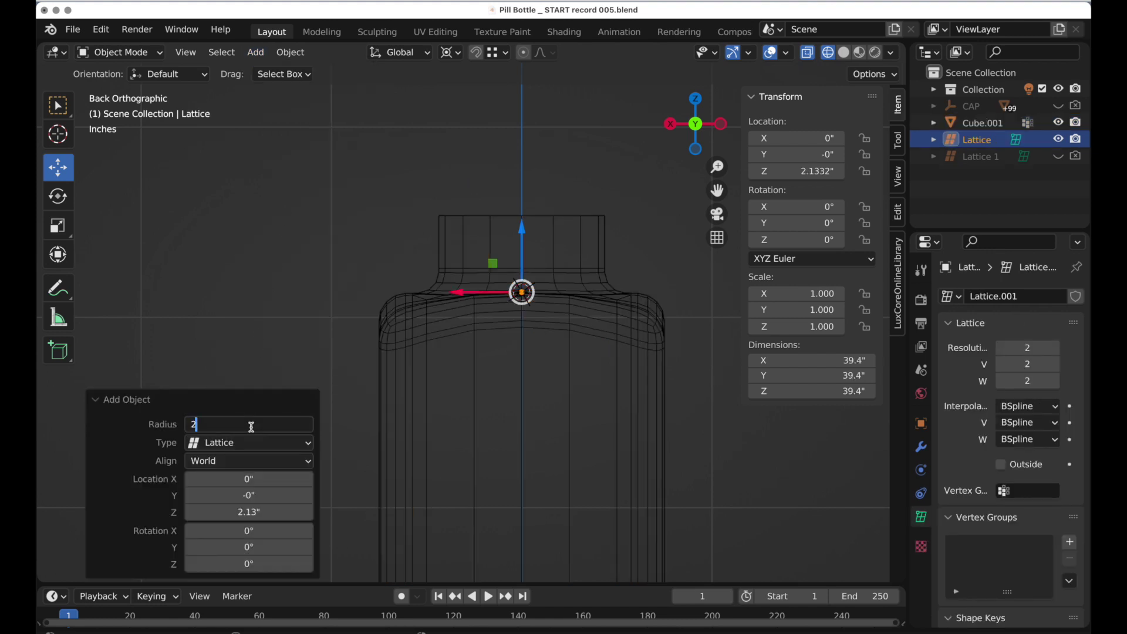
pyautogui.press('Return')
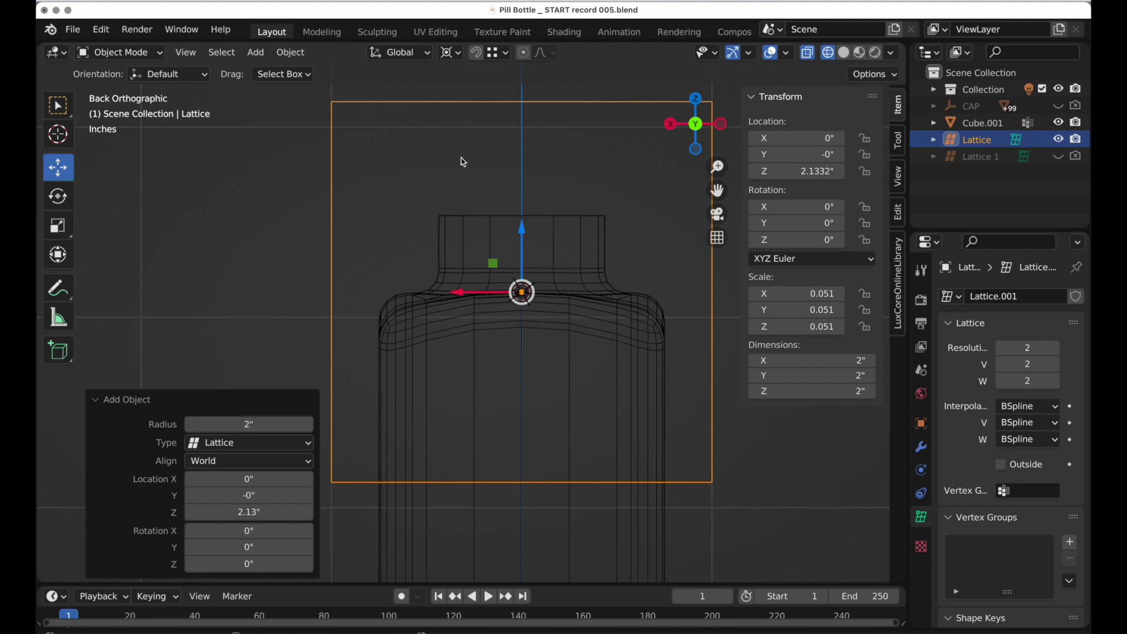
# - Scale the lattice to about 1.57" in X and Y and 0.66" in Z, and lower it about 0.11" over the shoulder
pyautogui.press('s')
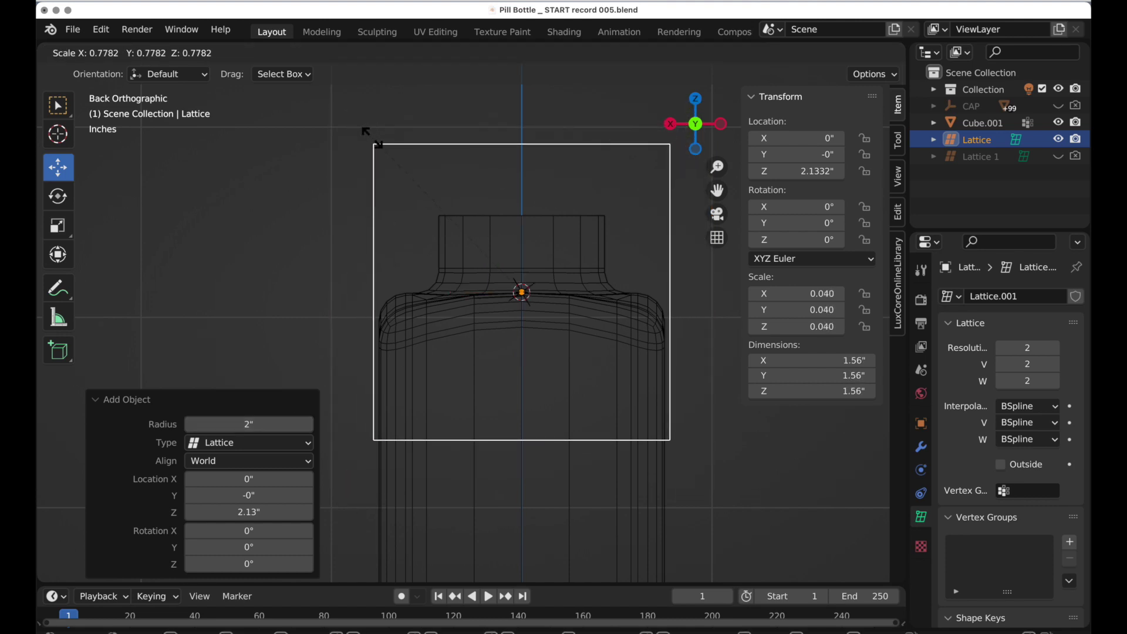
pyautogui.click(368, 139)
pyautogui.press('s')
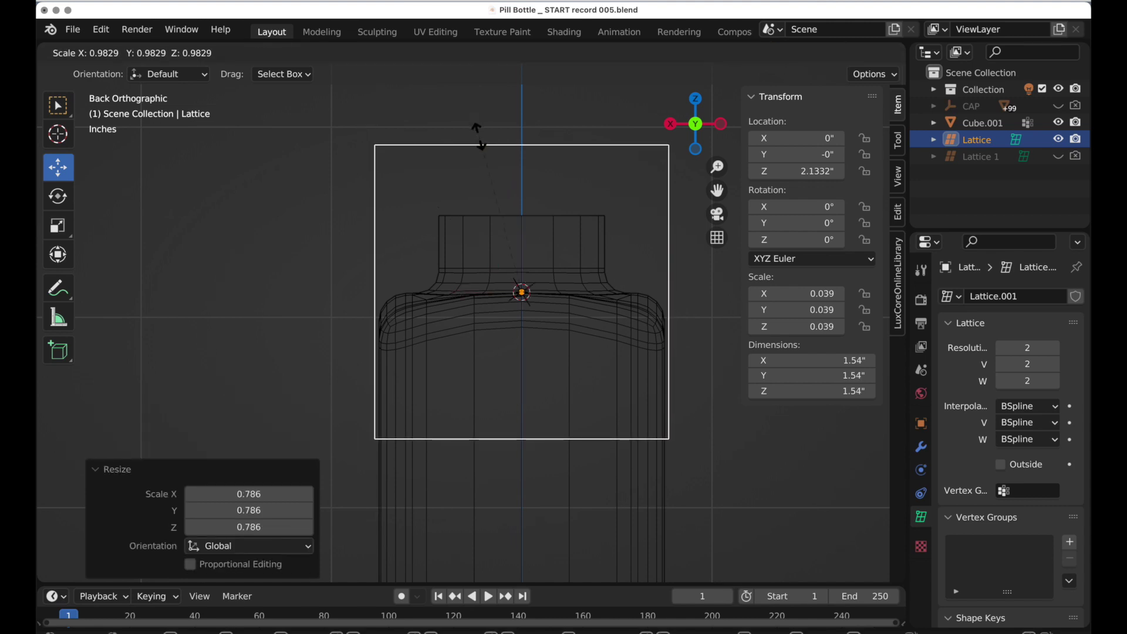
pyautogui.press('z')
pyautogui.click(490, 236)
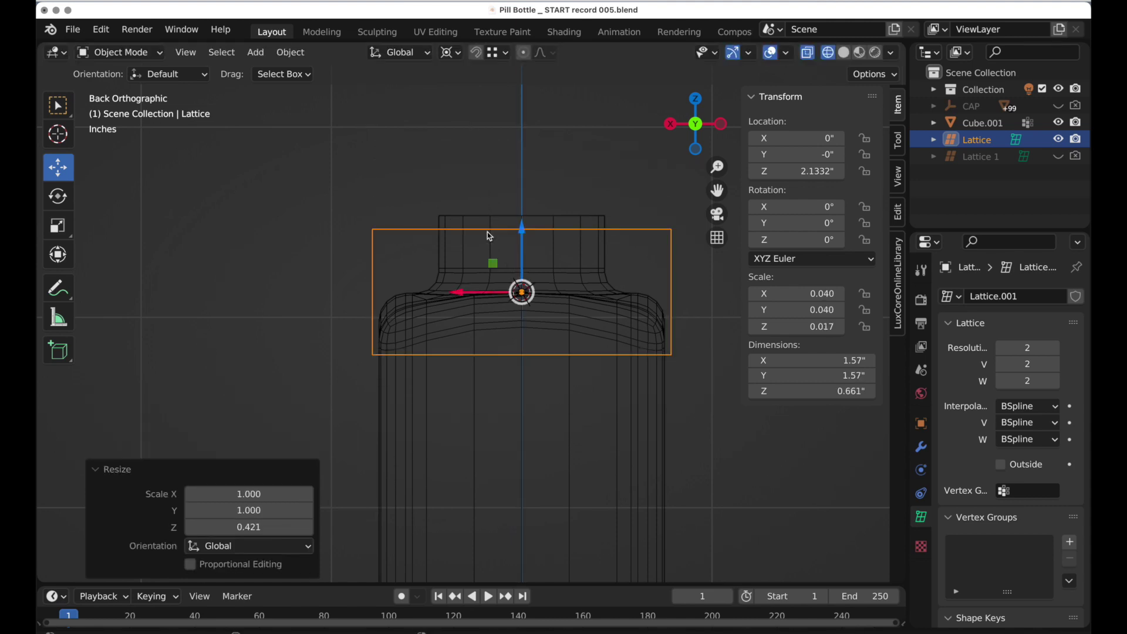
pyautogui.moveTo(525, 236); pyautogui.dragTo(524, 259)
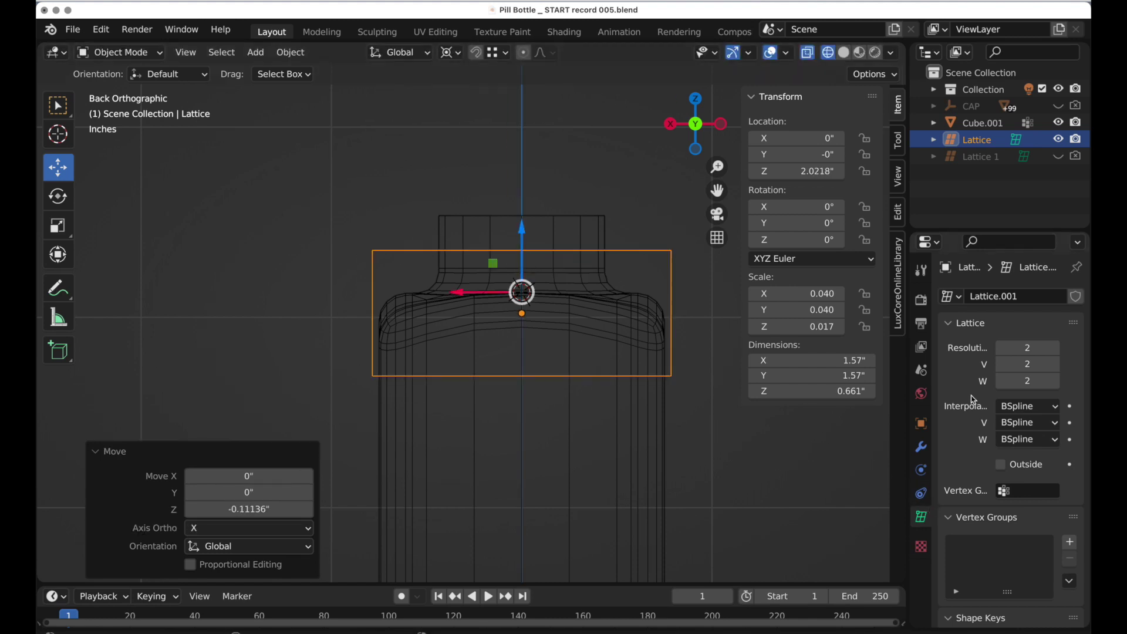
# - Set the new lattice's resolution to 3 in U, V and W
pyautogui.click(1043, 348)
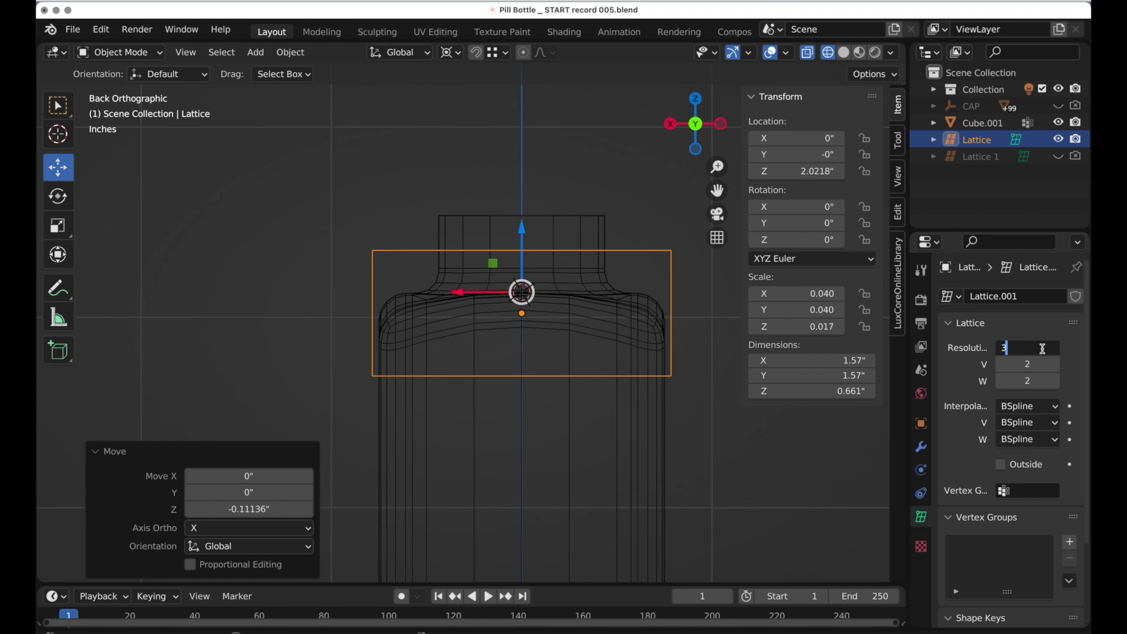
pyautogui.write('3')
pyautogui.press('Tab')
pyautogui.press('Tab')
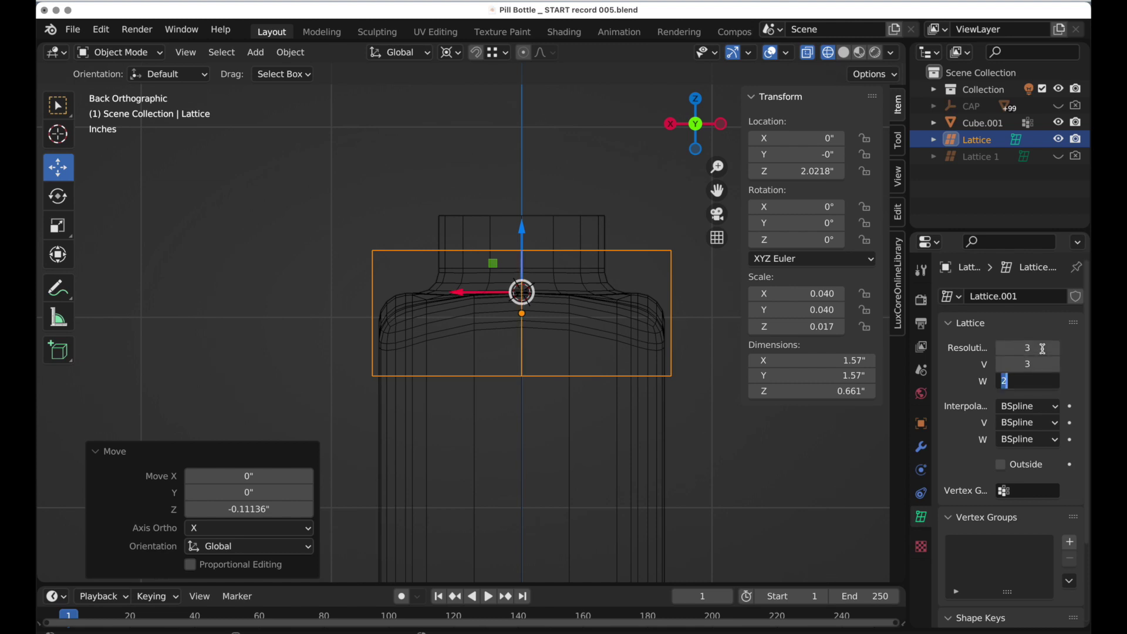
pyautogui.write('3')
pyautogui.press('Return')
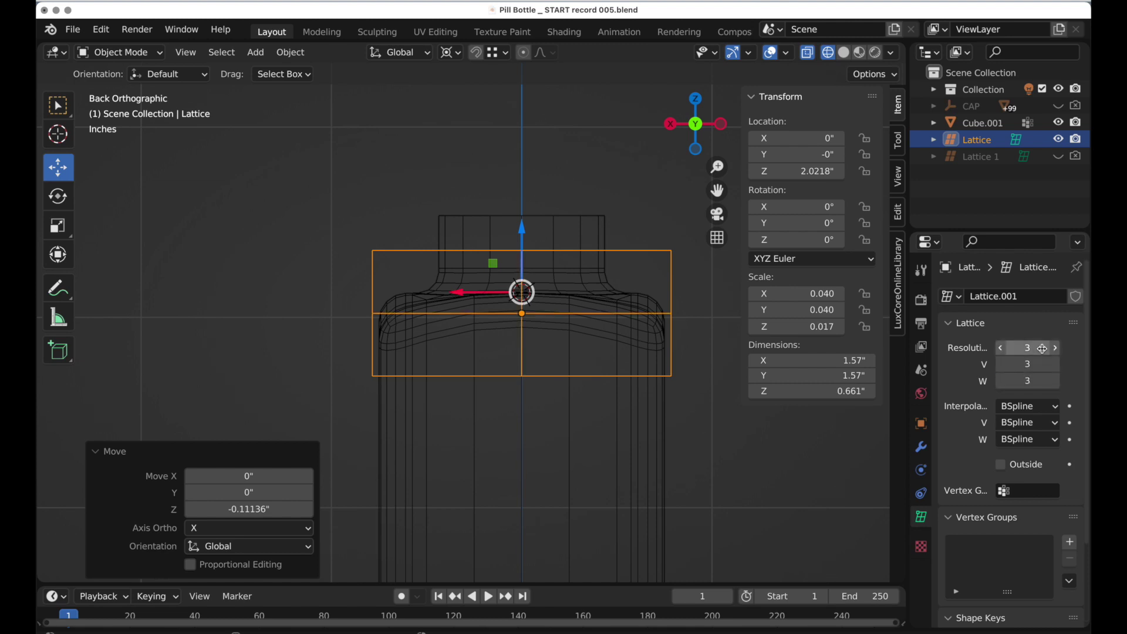
# - Rename the new lattice object as Lattice 2
pyautogui.doubleClick(987, 142)
pyautogui.press('Right')
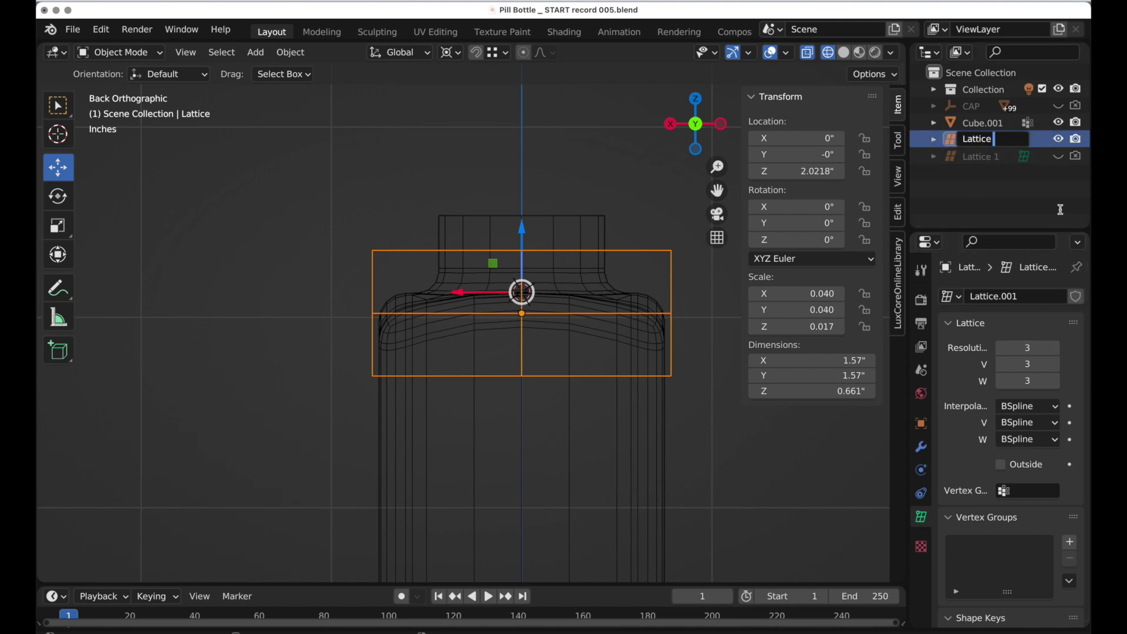
pyautogui.write('2')
pyautogui.press('Return')
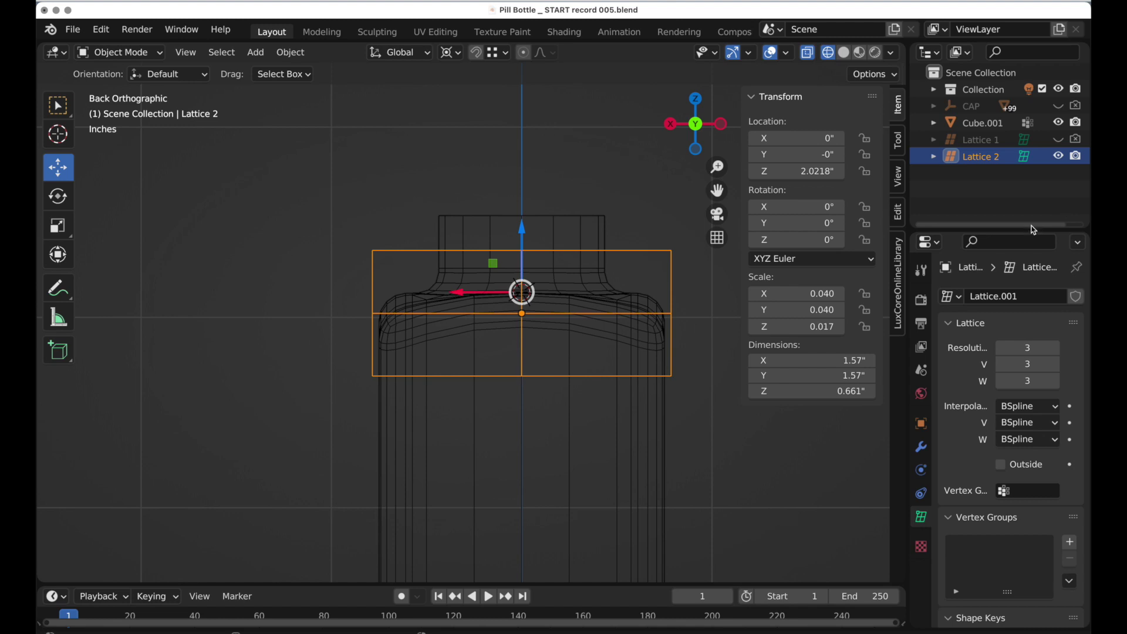
# - Add a Lattice modifier to the bottle body with Lattice 2 as its object and Vertex Group 2 as its vertex group
pyautogui.click(659, 435)
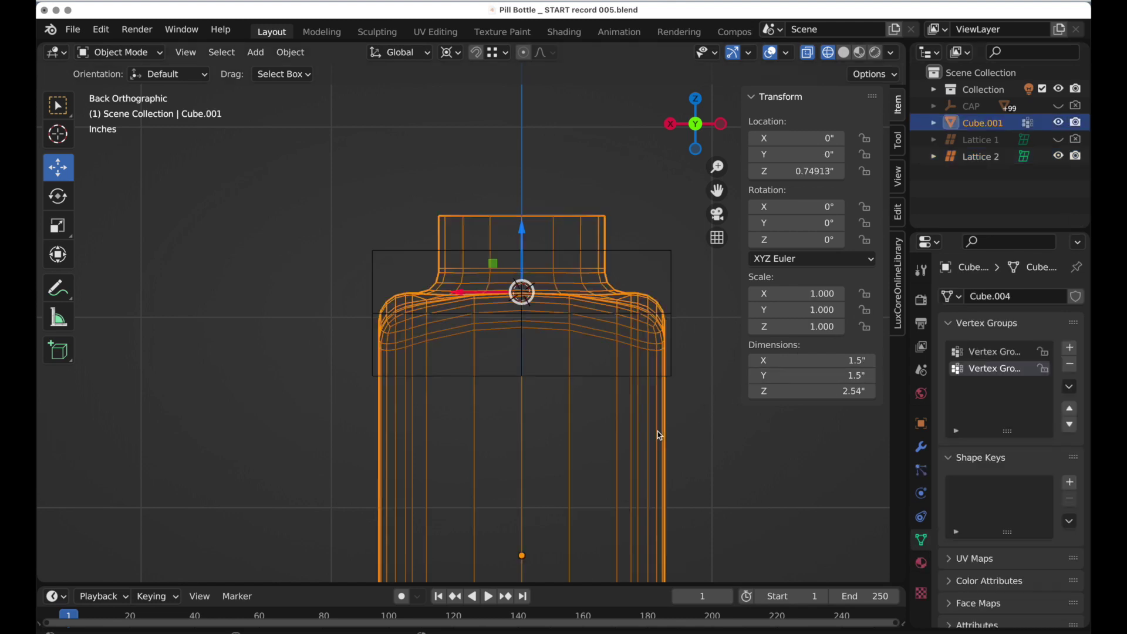
pyautogui.click(921, 447)
pyautogui.click(972, 299)
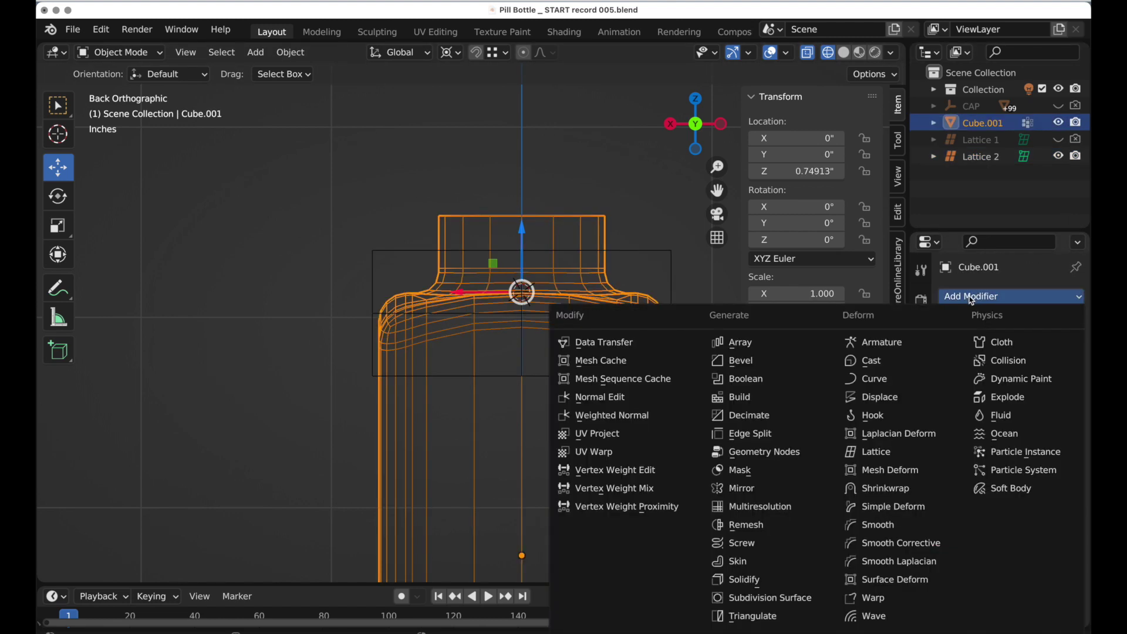
pyautogui.click(884, 455)
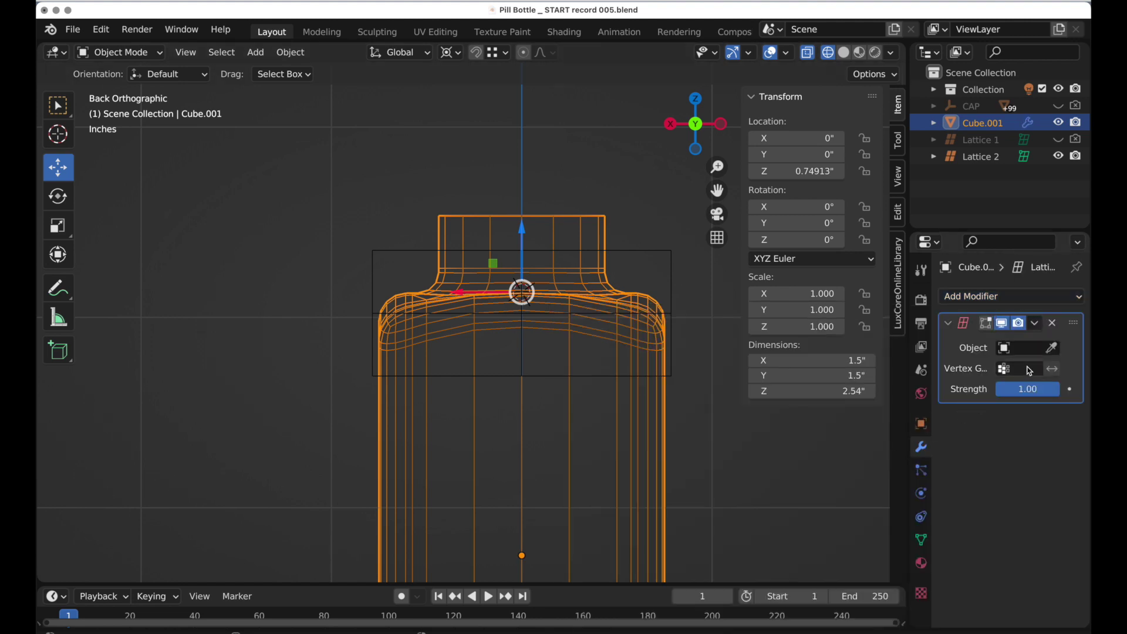
pyautogui.click(1052, 349)
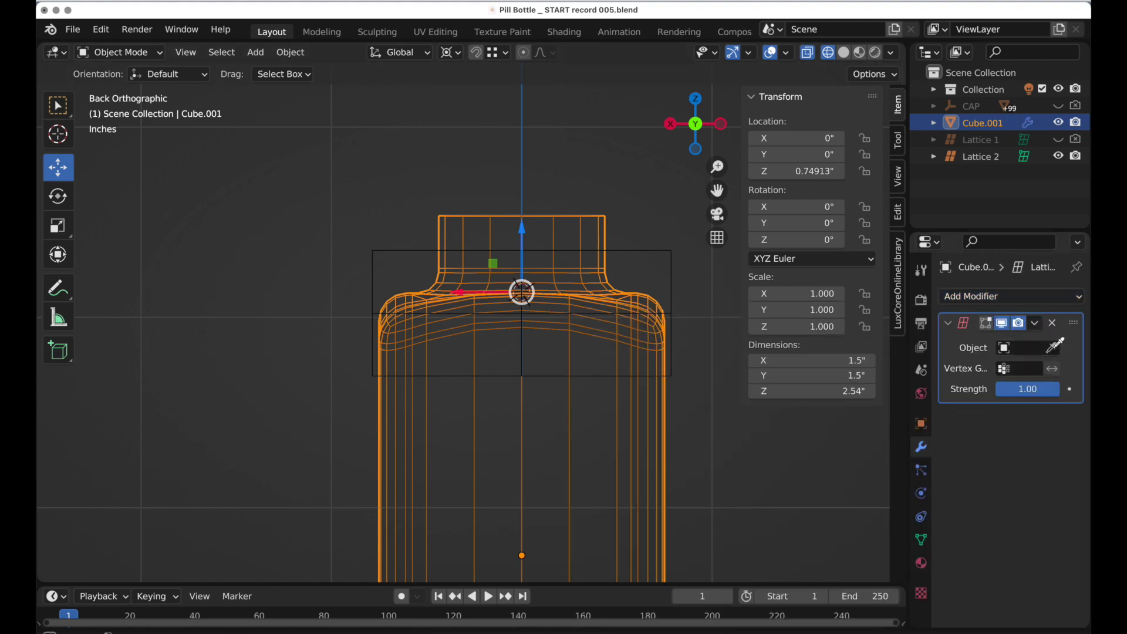
pyautogui.click(987, 156)
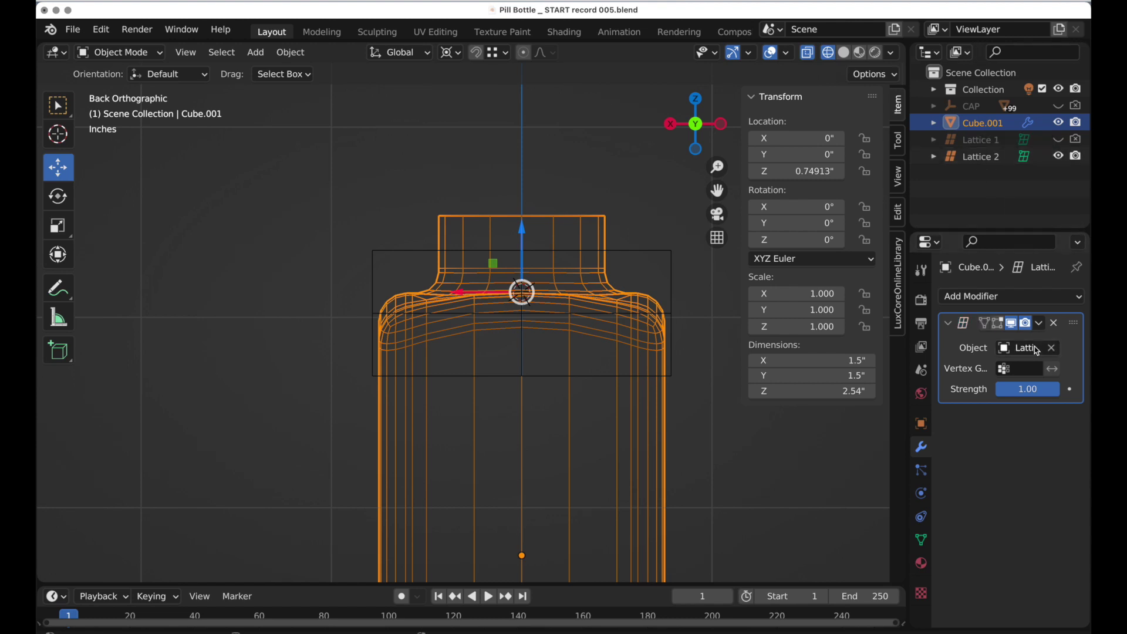
pyautogui.click(1021, 369)
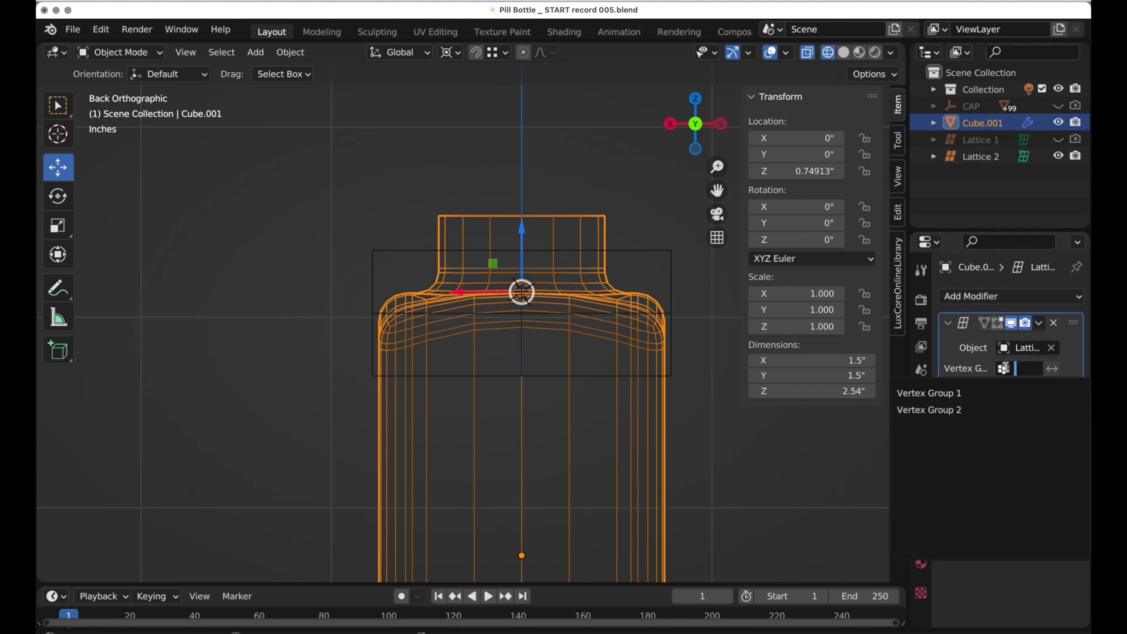
pyautogui.click(952, 409)
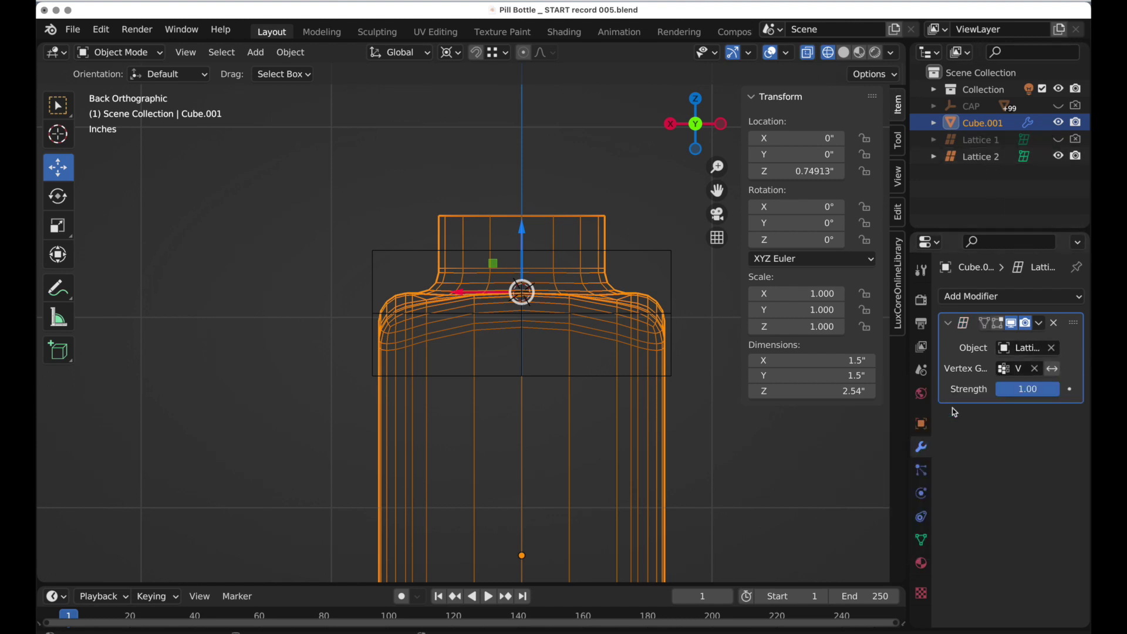
# - Raise the centre column of Lattice 2's control points about 0.29" along Z in Edit Mode, with X-ray turned off
pyautogui.click(671, 284)
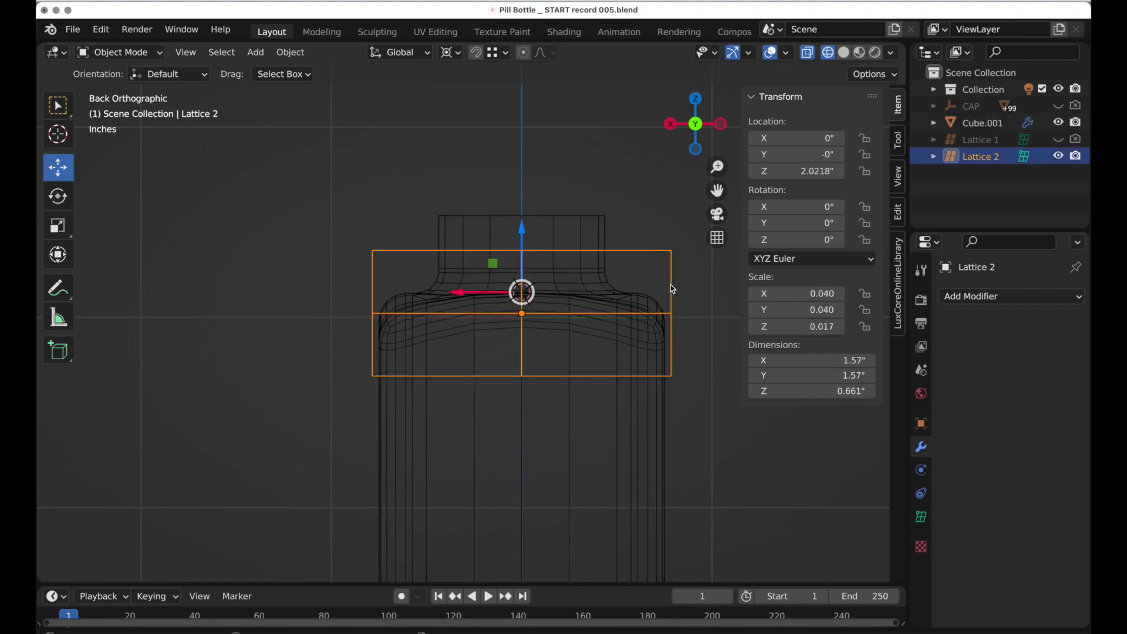
pyautogui.press('Tab')
pyautogui.moveTo(670, 285); pyautogui.dragTo(622, 318, button='middle')
pyautogui.moveTo(455, 275); pyautogui.dragTo(481, 423)
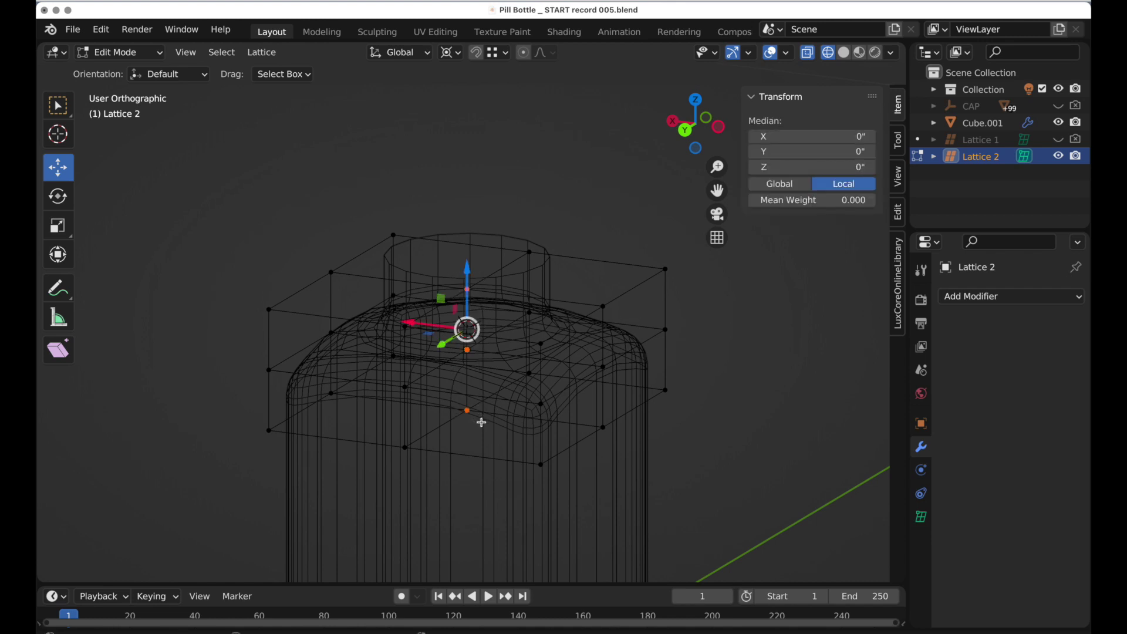
pyautogui.click(809, 54)
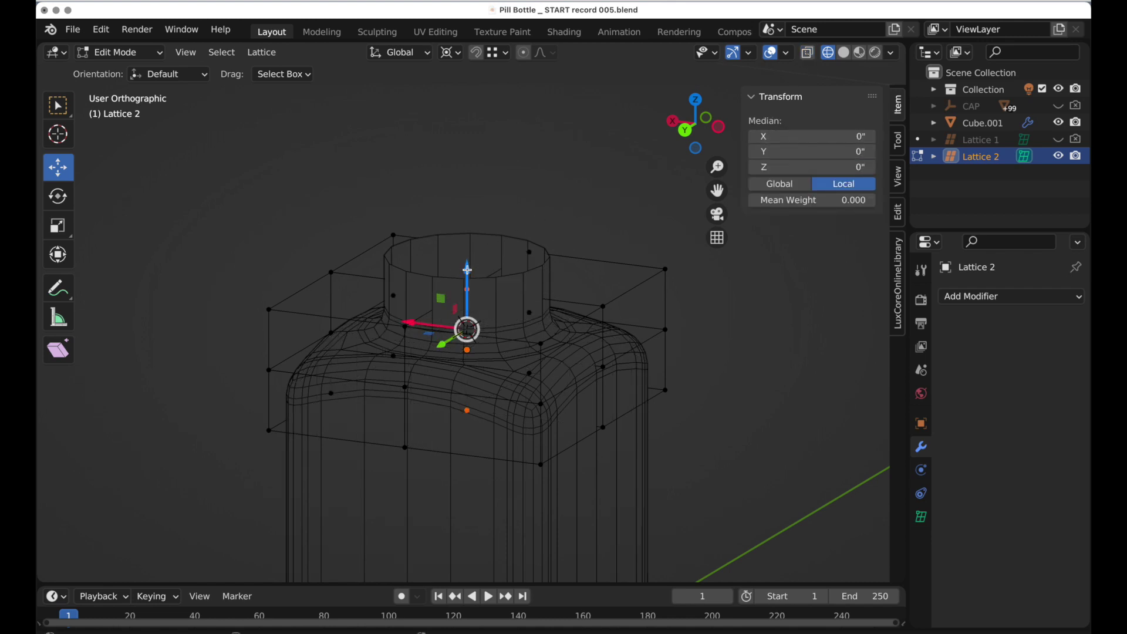
pyautogui.moveTo(468, 269); pyautogui.dragTo(467, 217)
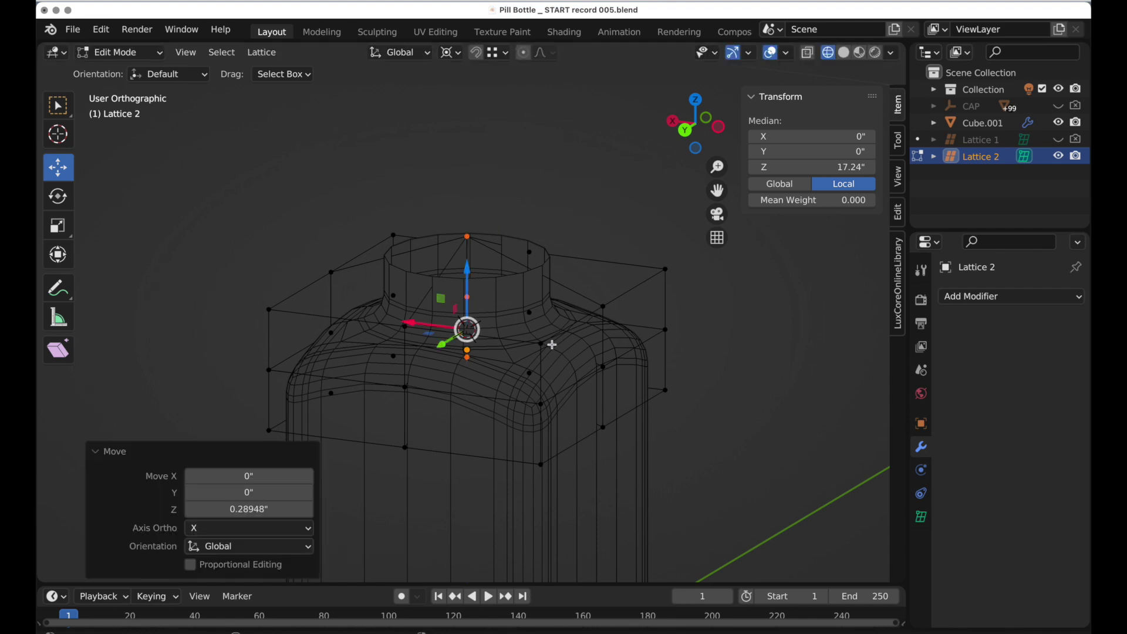
pyautogui.moveTo(549, 342); pyautogui.dragTo(599, 315, button='middle')
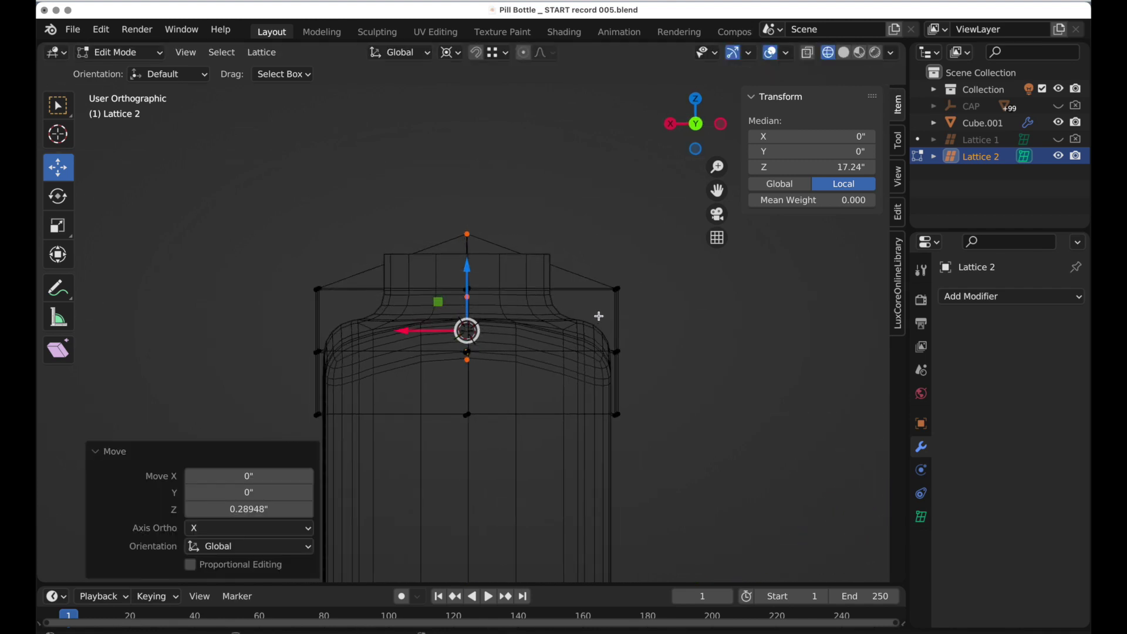
pyautogui.moveTo(648, 280); pyautogui.dragTo(389, 415)
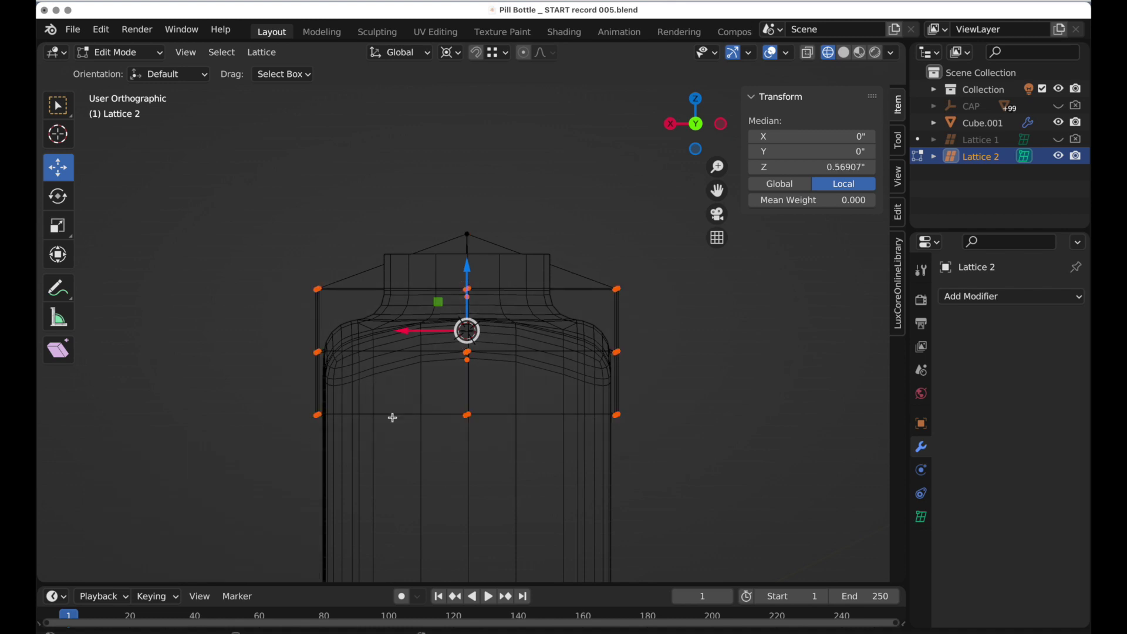
pyautogui.moveTo(390, 415)
pyautogui.mouseDown(button='middle')
pyautogui.moveTo(569, 385)
pyautogui.moveTo(541, 405)
pyautogui.mouseUp(button='middle')
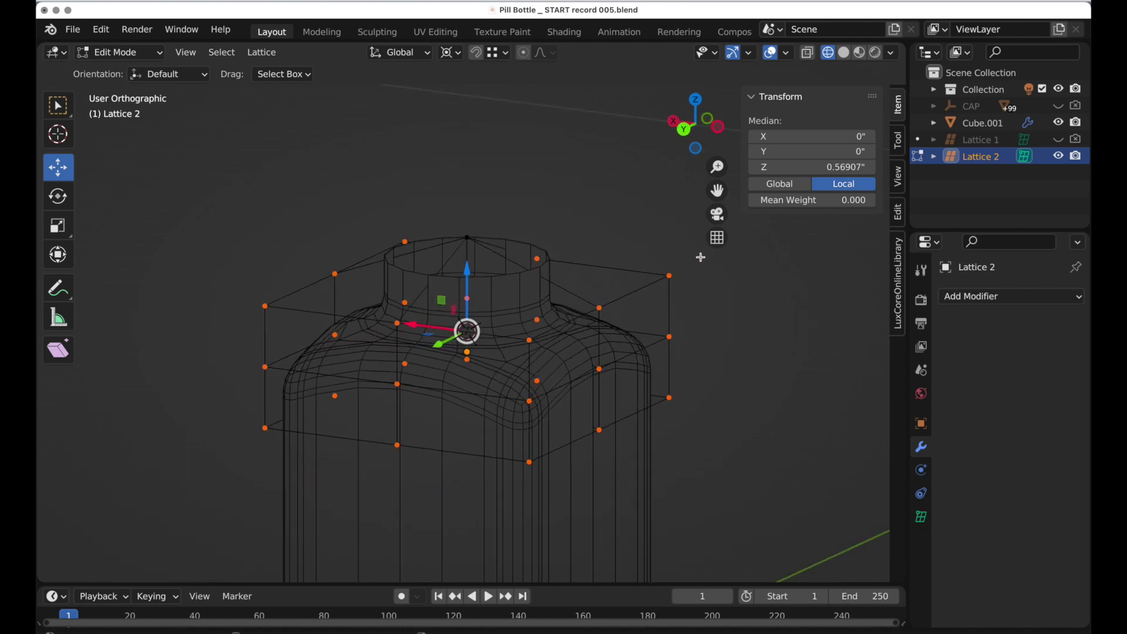
pyautogui.moveTo(699, 258)
pyautogui.mouseDown()
pyautogui.moveTo(614, 436)
pyautogui.moveTo(586, 465)
pyautogui.mouseUp()
# - Select all outer control points of Lattice 2 around the centre column and lower them about 0.26" along Z
pyautogui.moveTo(537, 486); pyautogui.dragTo(666, 475, button='middle')
pyautogui.moveTo(738, 298); pyautogui.dragTo(802, 513)
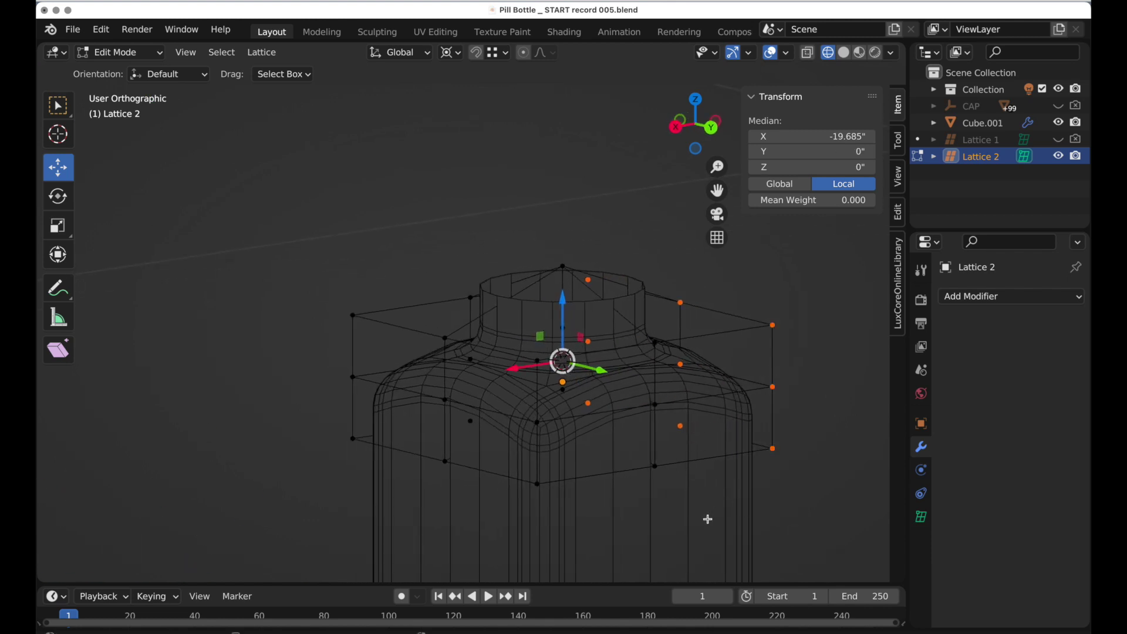
pyautogui.keyDown('shift'); pyautogui.moveTo(696, 529); pyautogui.dragTo(647, 303); pyautogui.keyUp('shift')
pyautogui.keyDown('shift'); pyautogui.moveTo(333, 251); pyautogui.dragTo(361, 327); pyautogui.keyUp('shift')
pyautogui.keyDown('shift'); pyautogui.click(458, 474); pyautogui.keyUp('shift')
pyautogui.keyDown('shift'); pyautogui.moveTo(465, 478); pyautogui.dragTo(327, 270); pyautogui.keyUp('shift')
pyautogui.moveTo(541, 432); pyautogui.dragTo(448, 378, button='middle')
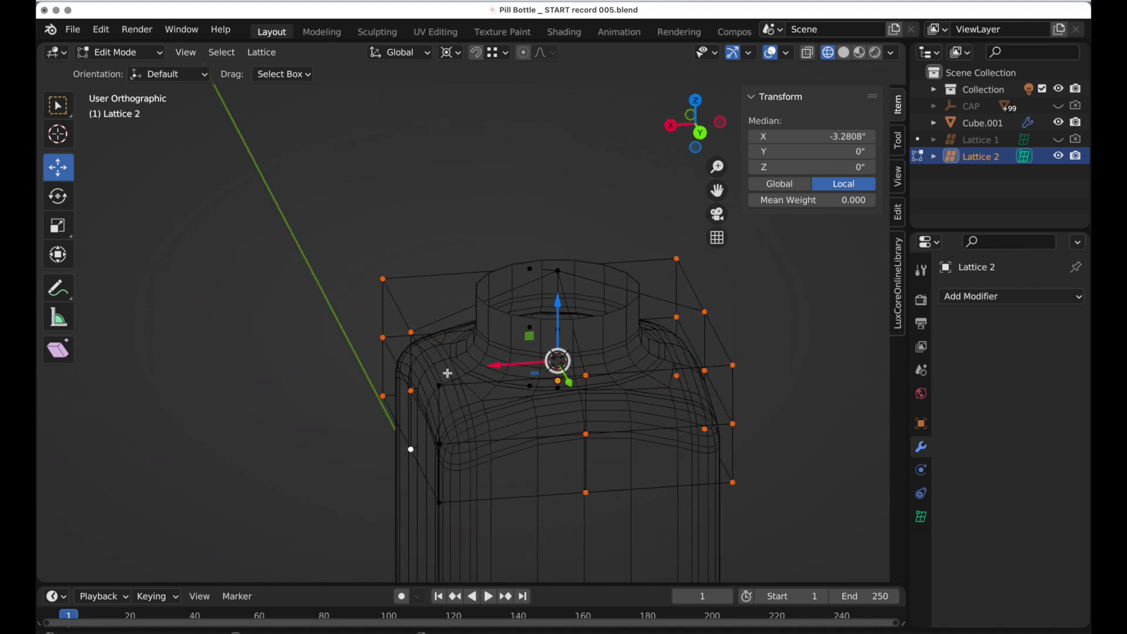
pyautogui.keyDown('shift'); pyautogui.moveTo(448, 377); pyautogui.dragTo(421, 526); pyautogui.keyUp('shift')
pyautogui.moveTo(440, 447); pyautogui.dragTo(554, 463, button='middle')
pyautogui.keyDown('shift'); pyautogui.moveTo(388, 257); pyautogui.dragTo(415, 432); pyautogui.keyUp('shift')
pyautogui.moveTo(568, 485); pyautogui.dragTo(406, 438, button='middle')
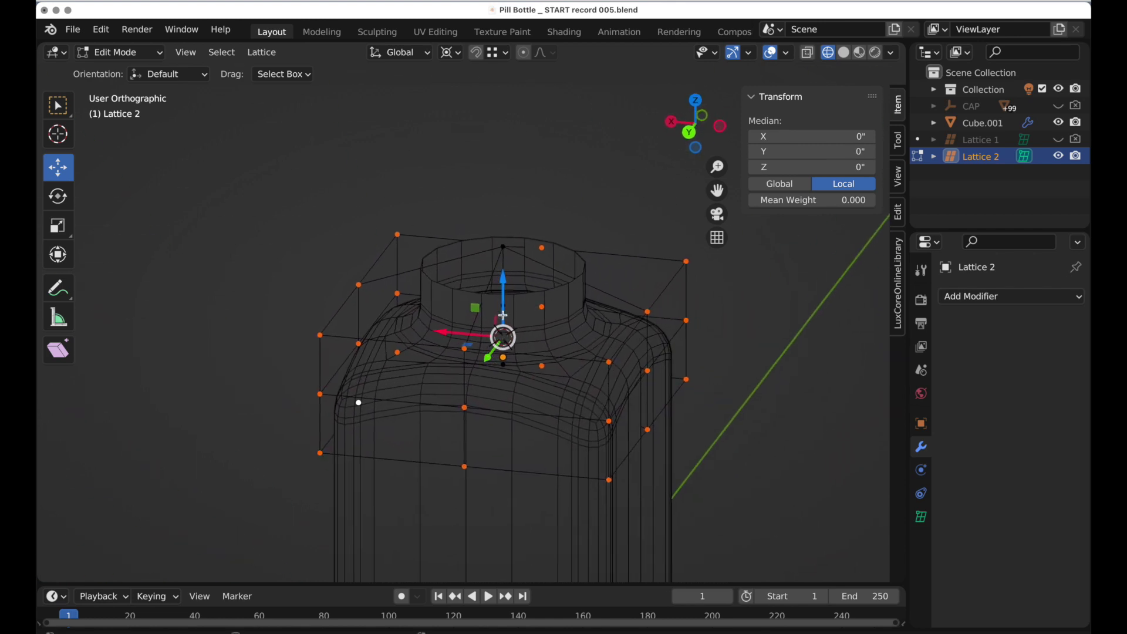
pyautogui.moveTo(503, 275); pyautogui.dragTo(489, 324)
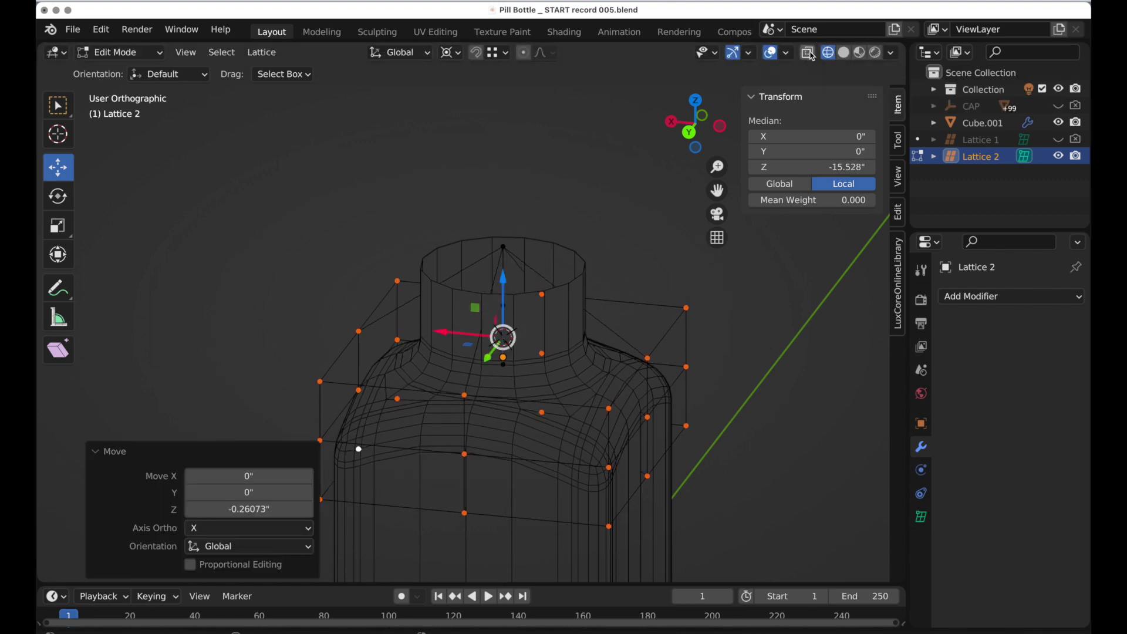
# - Show the model in solid shading and return Lattice 2 to Object Mode
pyautogui.click(844, 54)
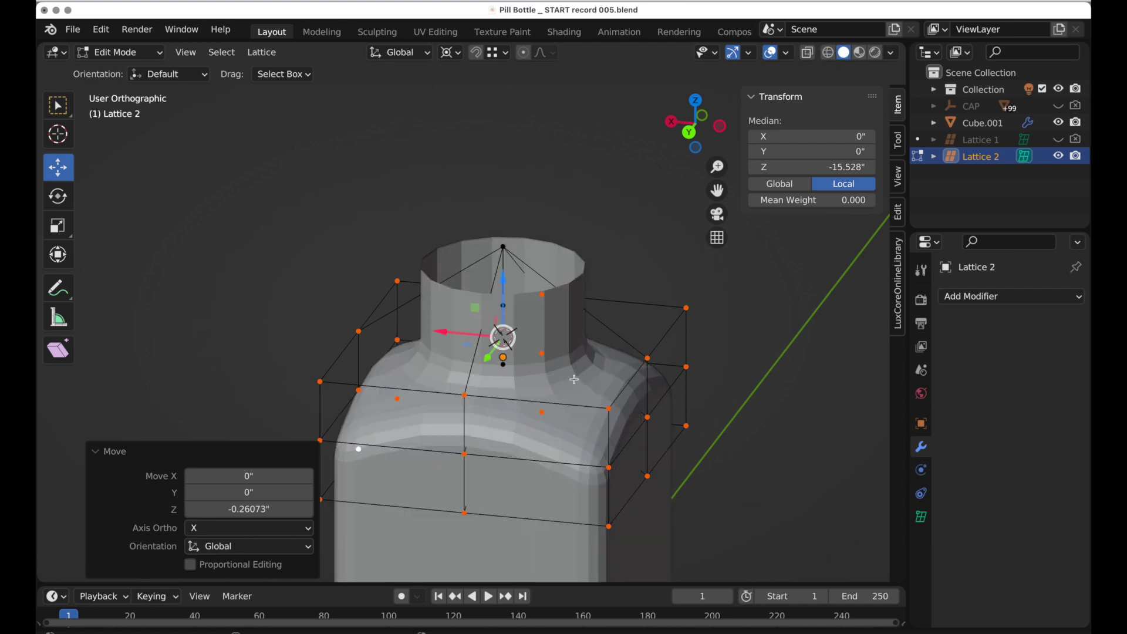
pyautogui.moveTo(577, 405); pyautogui.dragTo(556, 337, button='middle')
pyautogui.press('Tab')
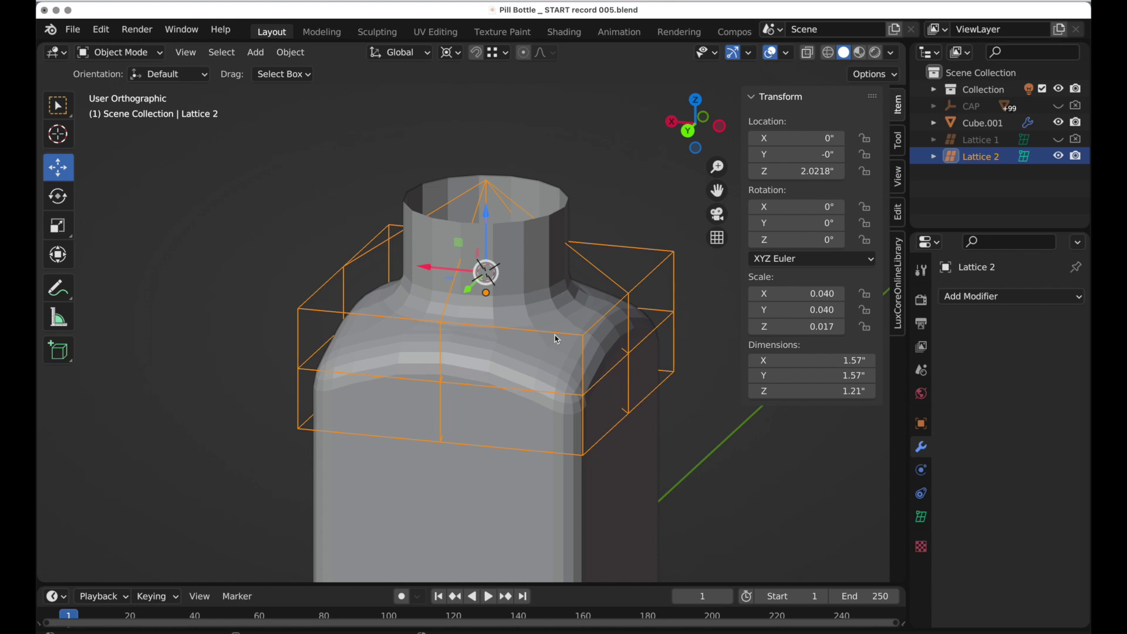
# - Apply the bottle body's Lattice modifier and hide Lattice 2 in the viewport
pyautogui.click(547, 287)
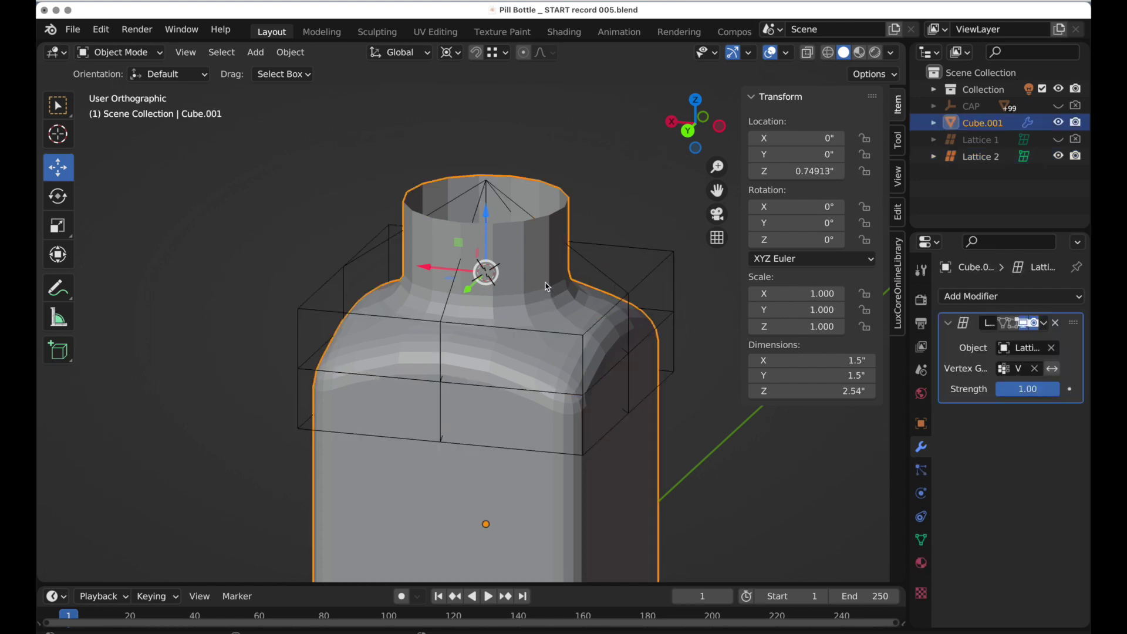
pyautogui.click(1040, 323)
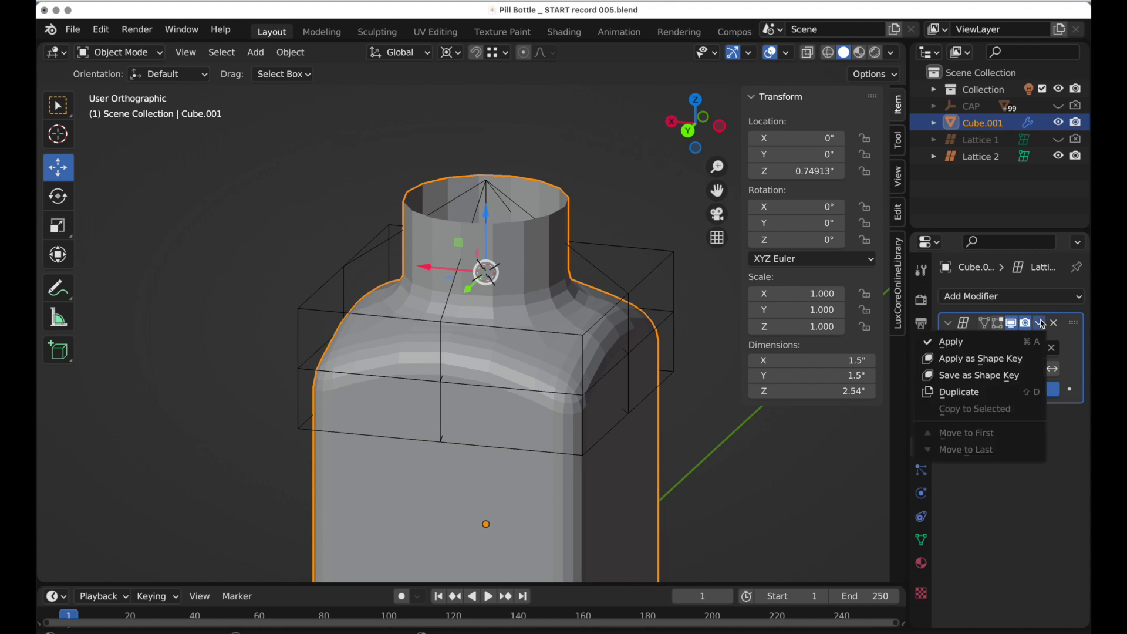
pyautogui.click(995, 344)
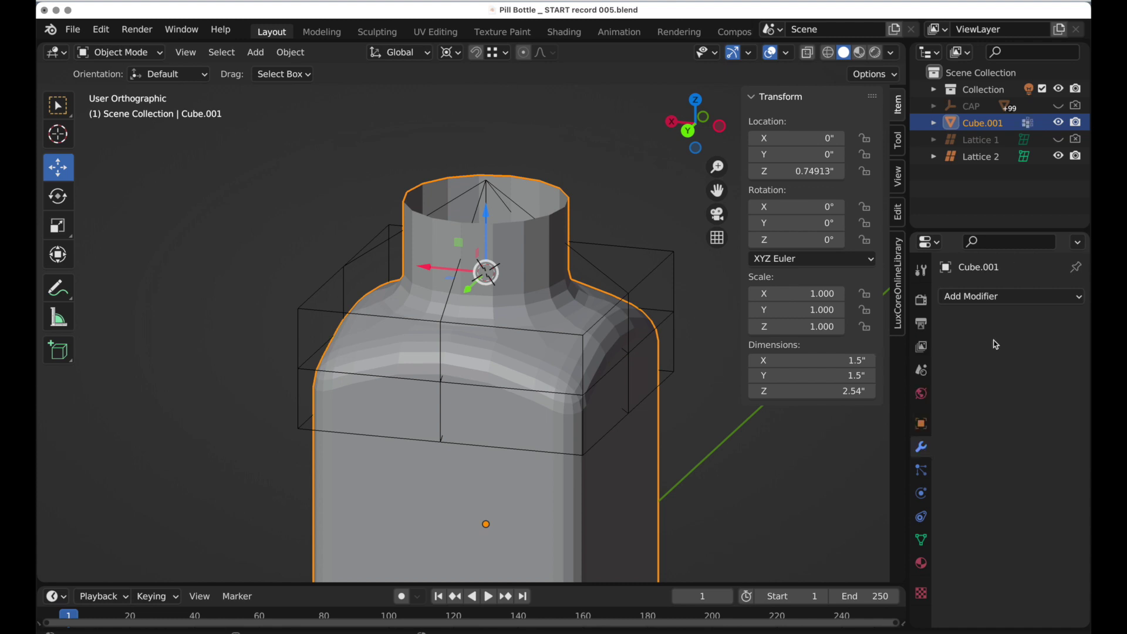
pyautogui.click(1056, 156)
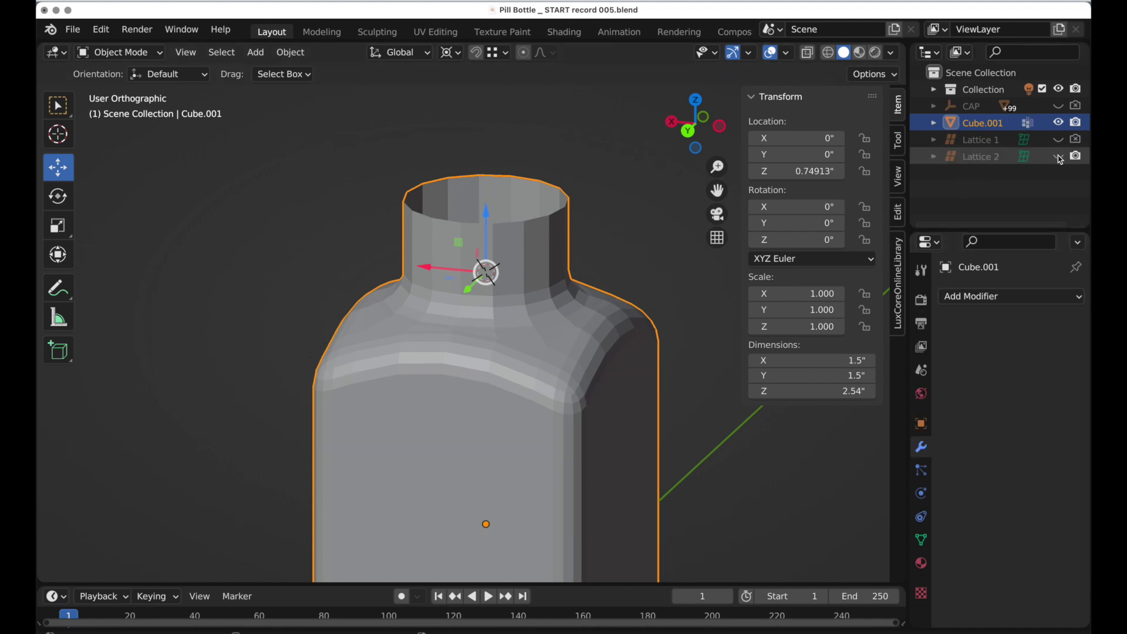
# - Apply Shade Smooth to the bottle body
pyautogui.rightClick(602, 336)
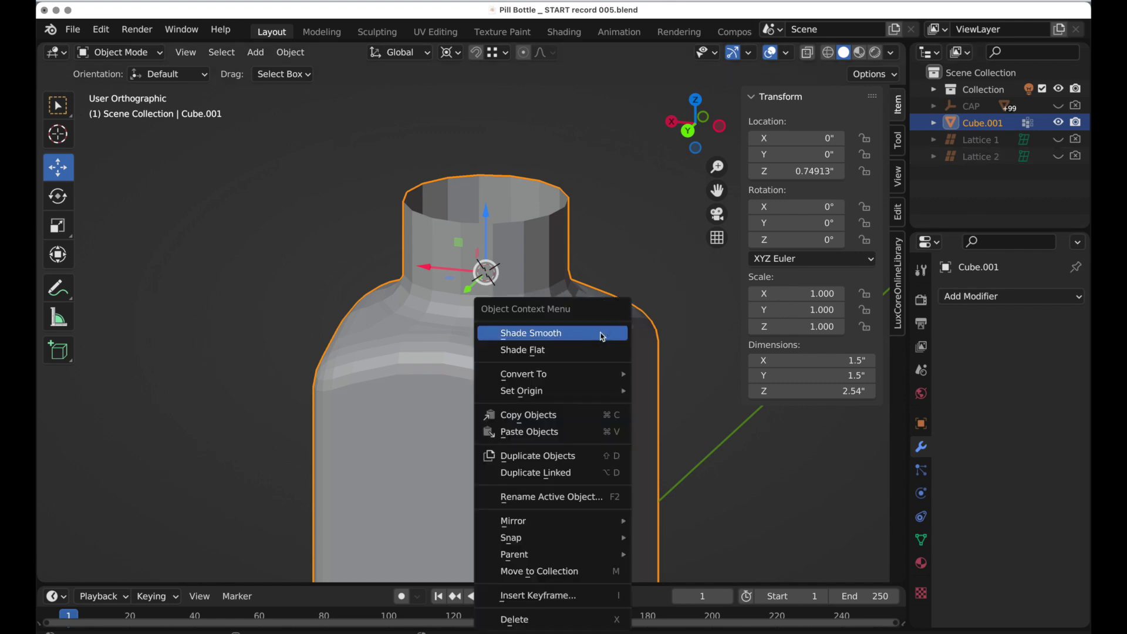
pyautogui.click(602, 336)
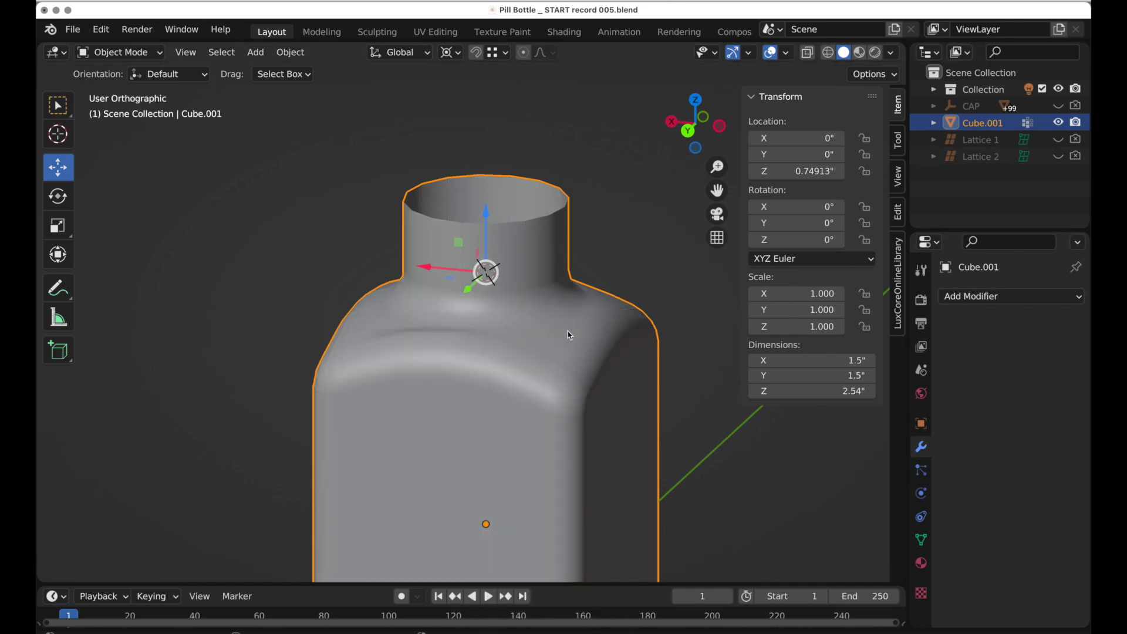
pyautogui.moveTo(529, 334); pyautogui.dragTo(442, 364, button='middle')
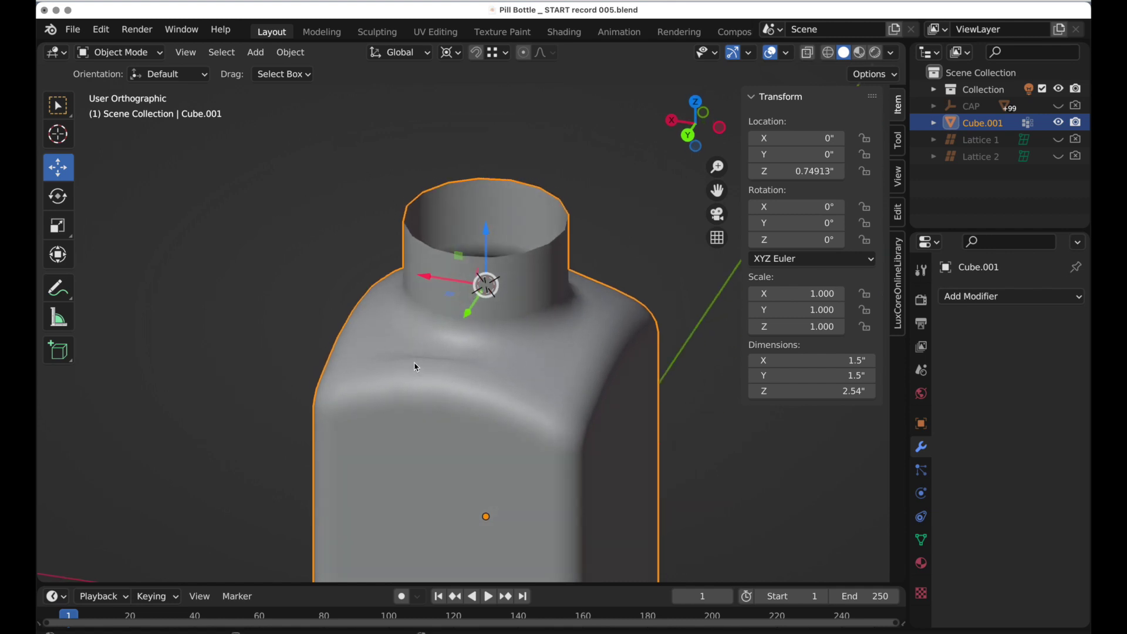
# - Enable Auto Smooth for the bottle body's normals with an angle of 40°
pyautogui.click(921, 540)
pyautogui.scroll(-4, 975, 572)
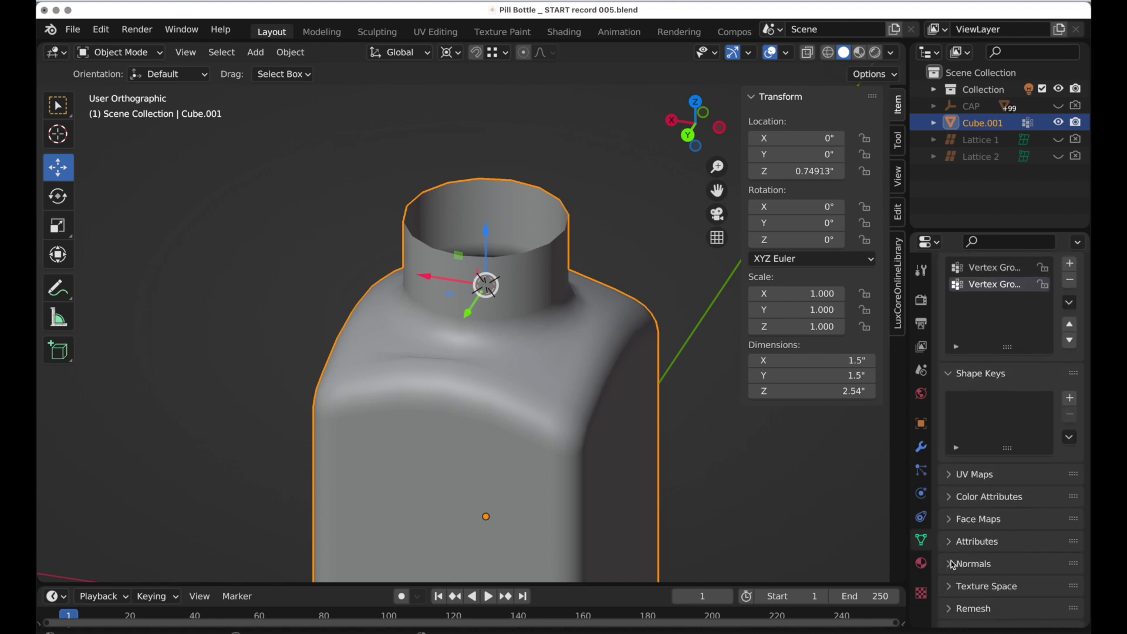
pyautogui.click(951, 565)
pyautogui.click(1001, 589)
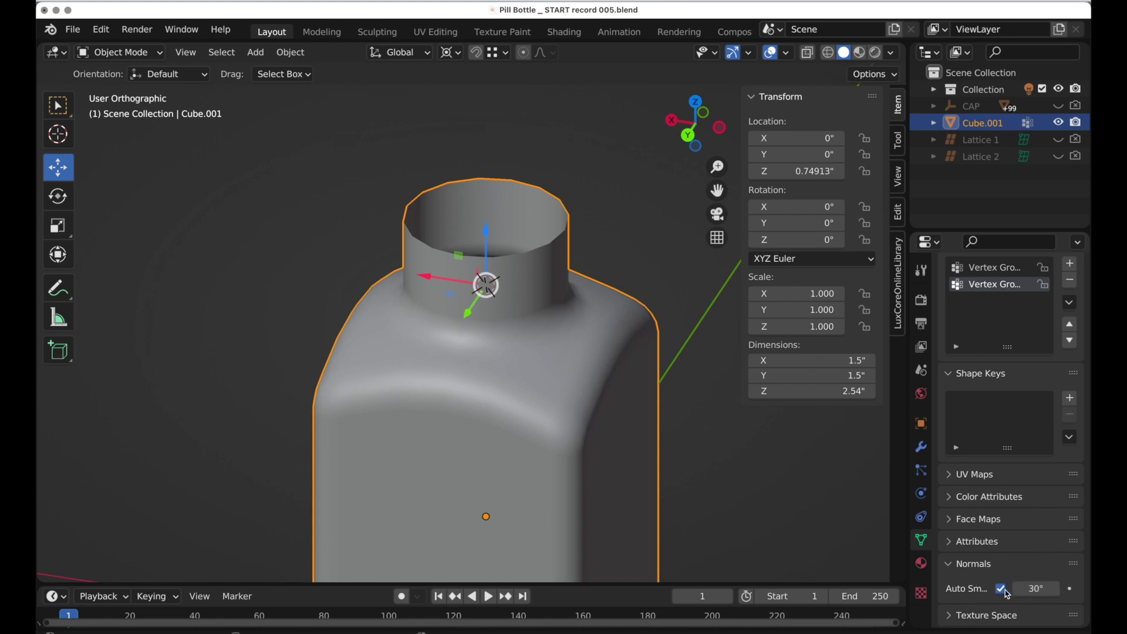
pyautogui.click(1029, 589)
pyautogui.write('40')
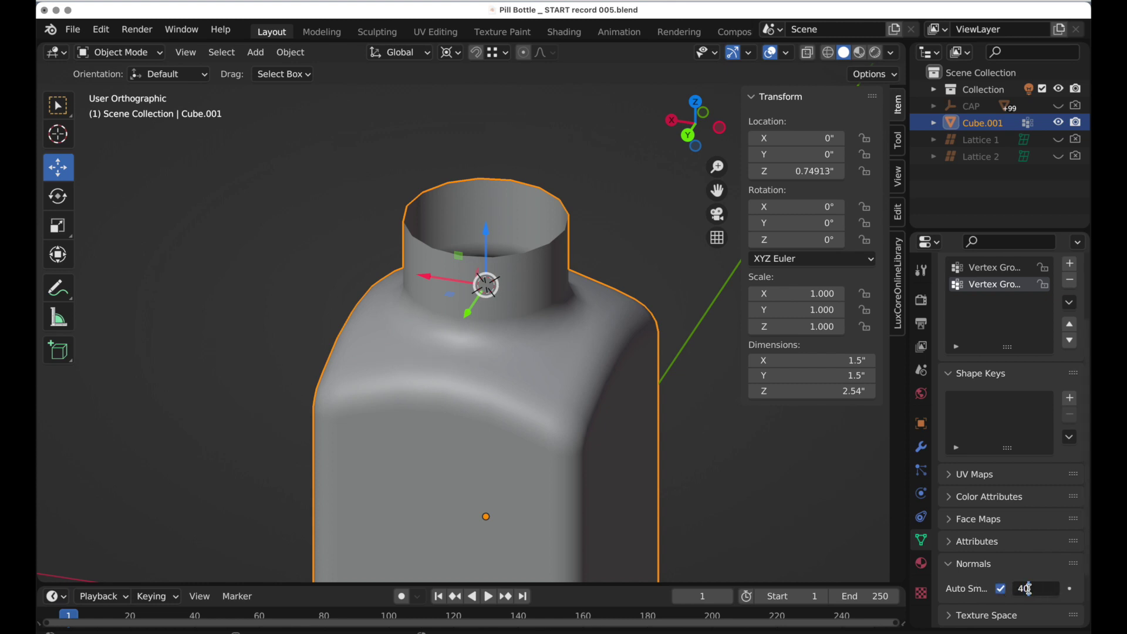
pyautogui.press('Return')
# - Add a Subdivision Surface modifier to the bottle body, deselect the body and inspect the smoothed shape
pyautogui.click(923, 448)
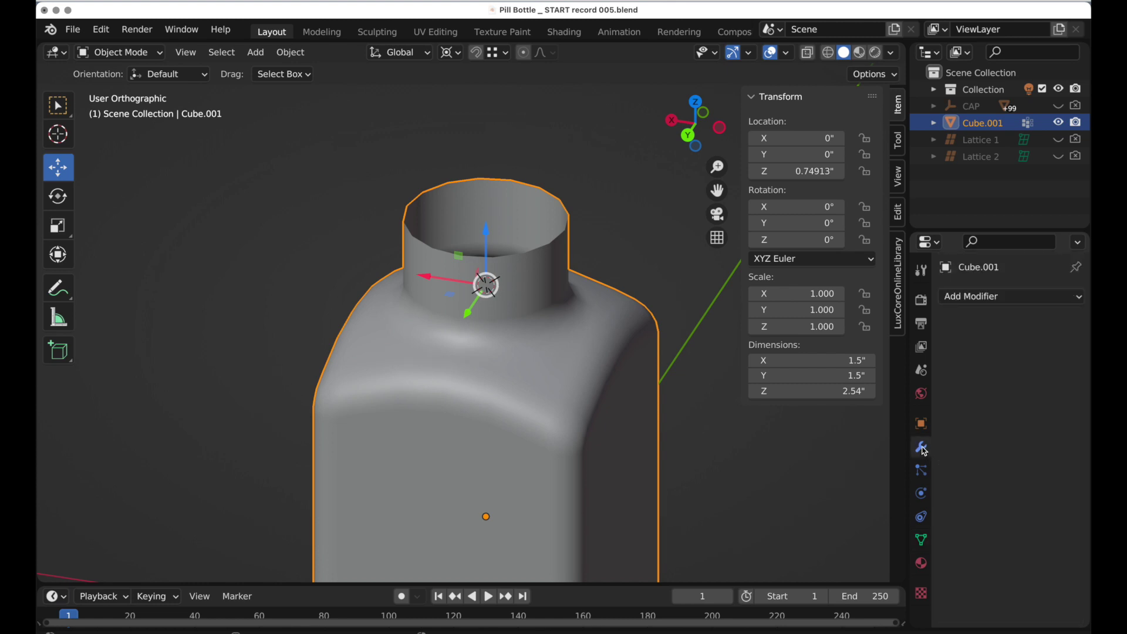
pyautogui.click(992, 297)
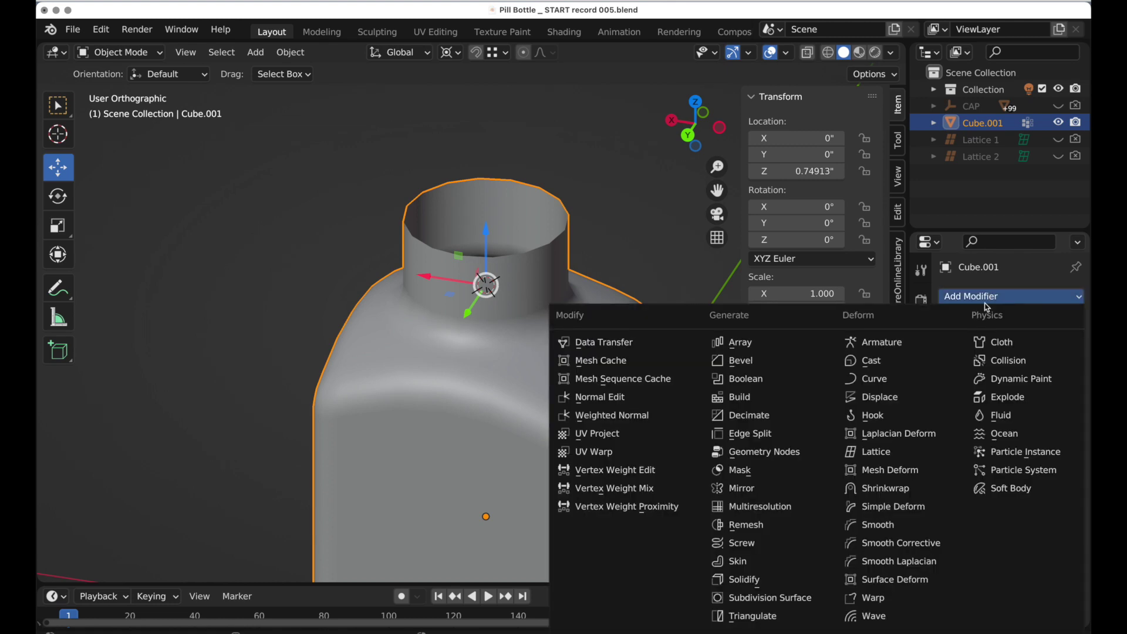
pyautogui.click(756, 599)
pyautogui.click(689, 499)
pyautogui.moveTo(689, 499); pyautogui.dragTo(460, 433, button='middle')
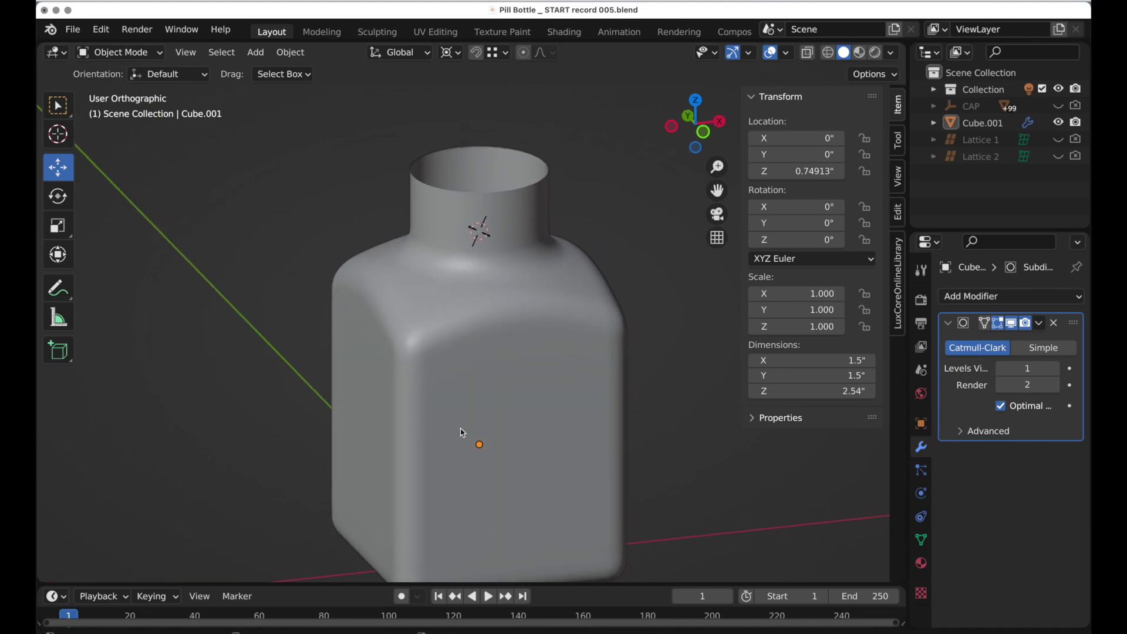